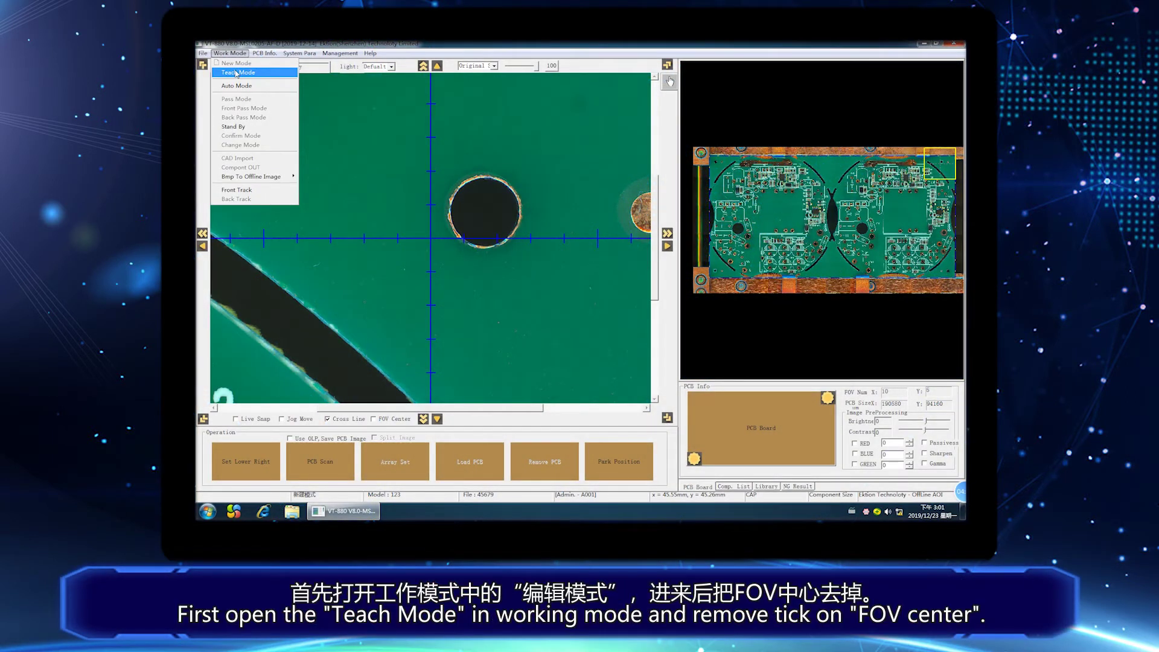
Switch to Teach Mode, accept the offset message, and turn off FOV Center.
{"action": "left_click", "coordinate": [236, 73]}
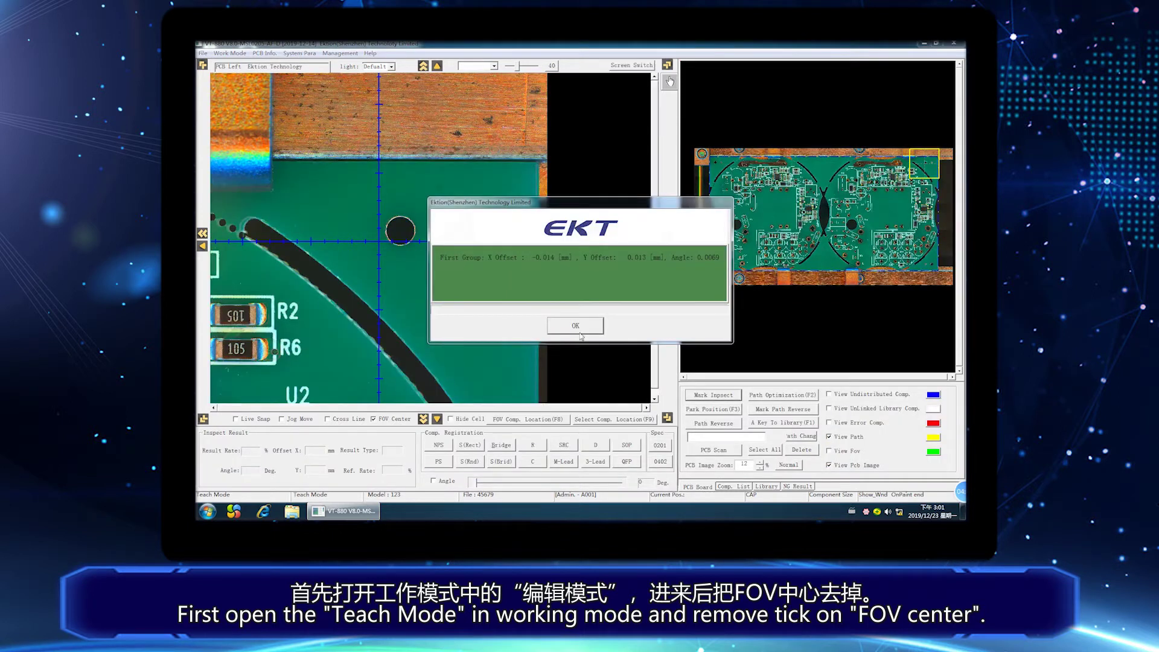
{"action": "left_click", "coordinate": [576, 327]}
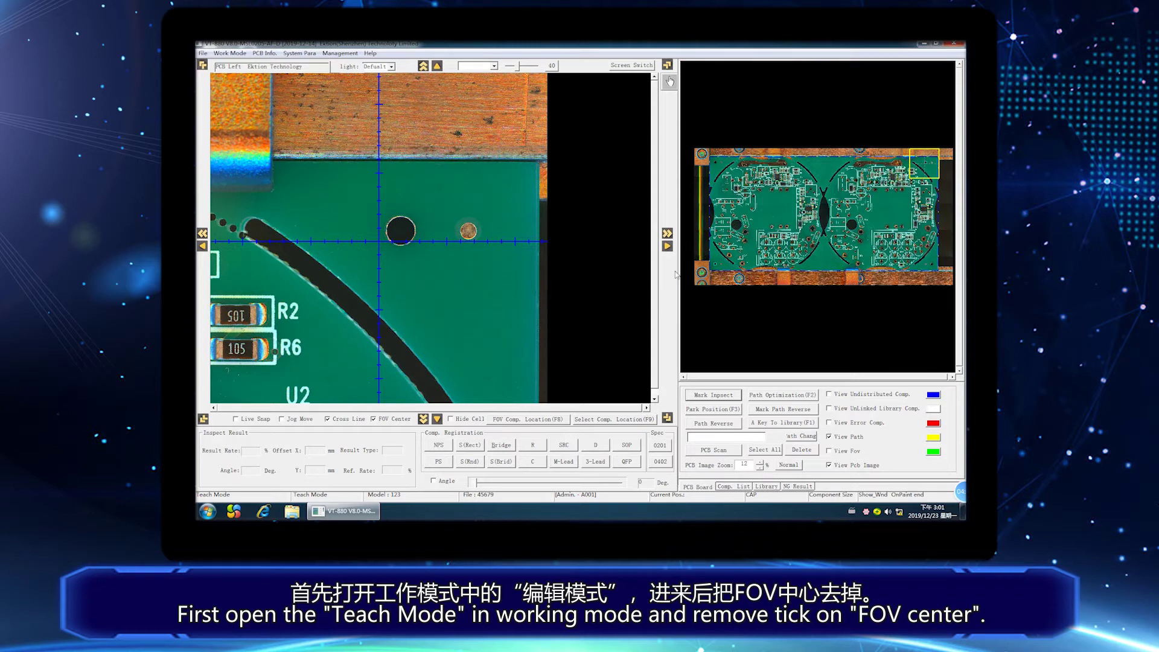
{"action": "left_click", "coordinate": [374, 419]}
Set the FOV image to original size and enlarge the PCB overview image around the first board.
{"action": "left_click", "coordinate": [494, 66]}
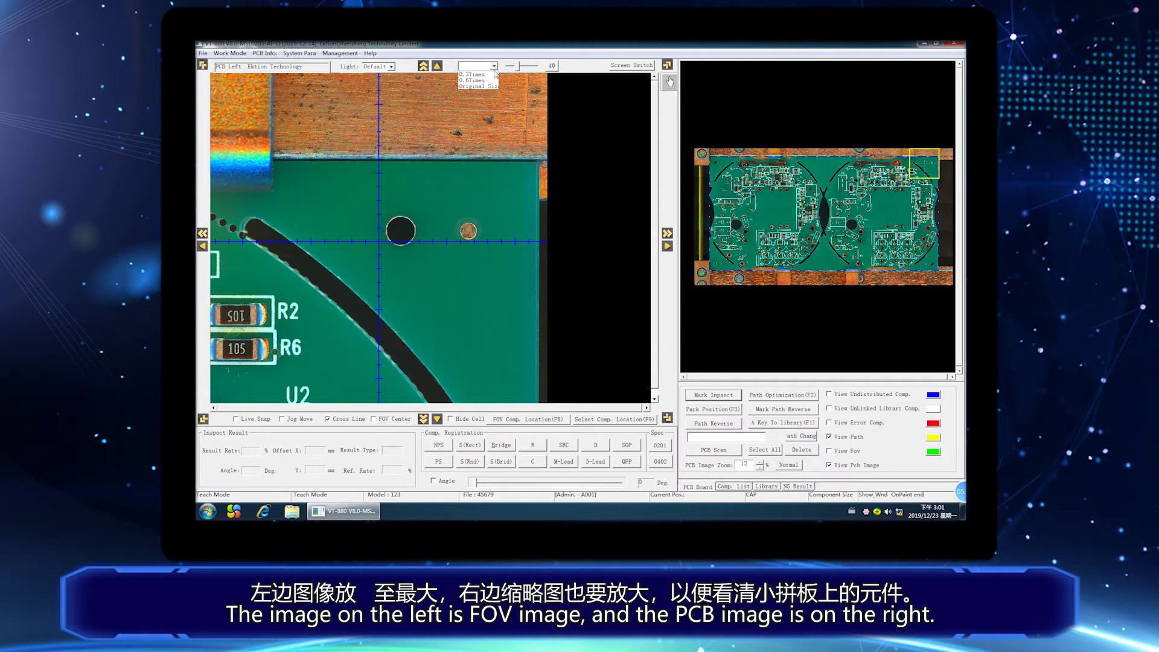
{"action": "left_click", "coordinate": [485, 87]}
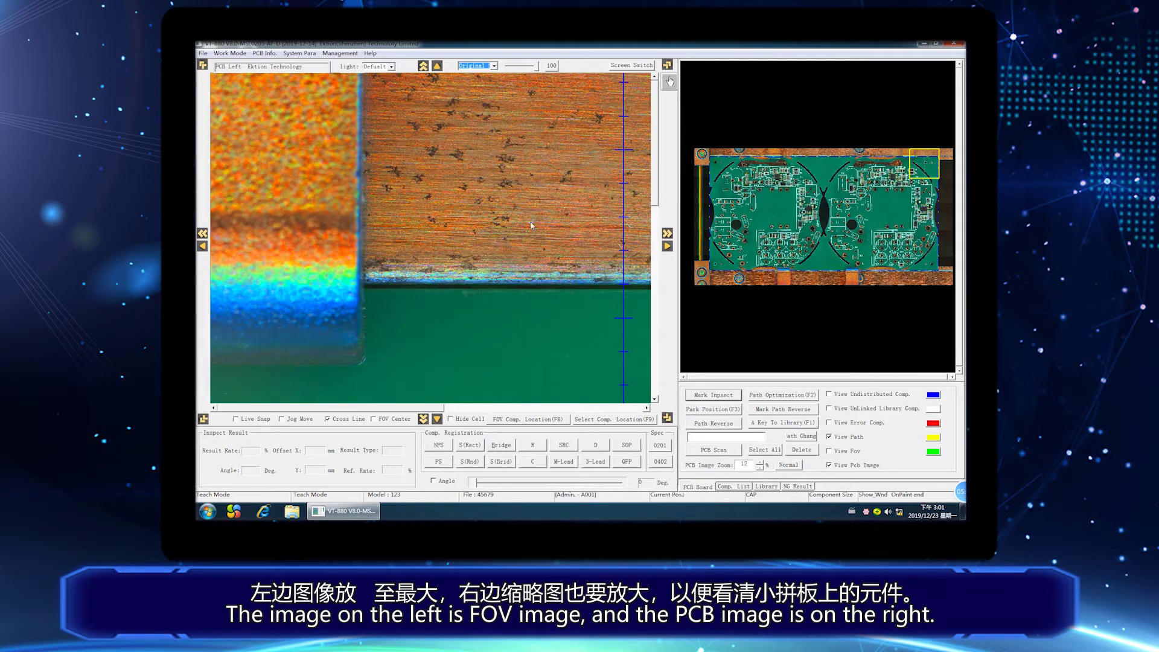
{"action": "left_click", "coordinate": [760, 462]}
{"action": "left_click", "coordinate": [760, 463]}
{"action": "left_click", "coordinate": [760, 463]}
{"action": "left_click", "coordinate": [760, 463]}
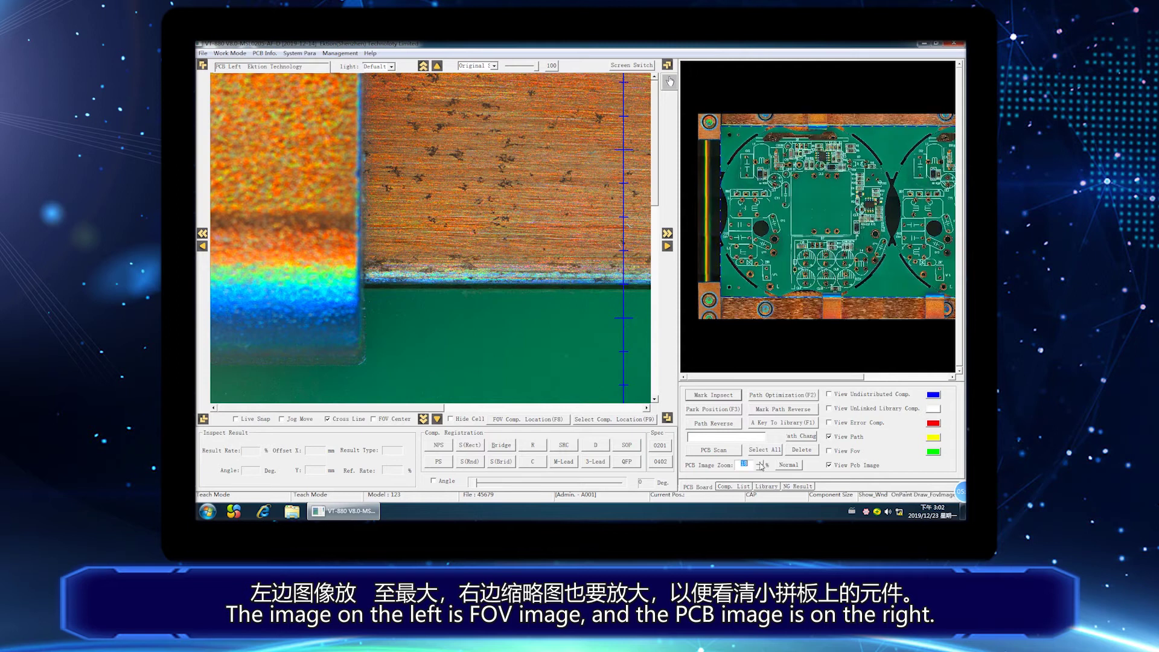
{"action": "left_click", "coordinate": [760, 463]}
{"action": "left_click", "coordinate": [760, 462]}
{"action": "left_click", "coordinate": [760, 463]}
{"action": "left_click", "coordinate": [760, 462]}
{"action": "left_click", "coordinate": [761, 462]}
{"action": "left_click", "coordinate": [761, 462]}
{"action": "left_click_drag", "start_coordinate": [764, 377], "coordinate": [786, 379]}
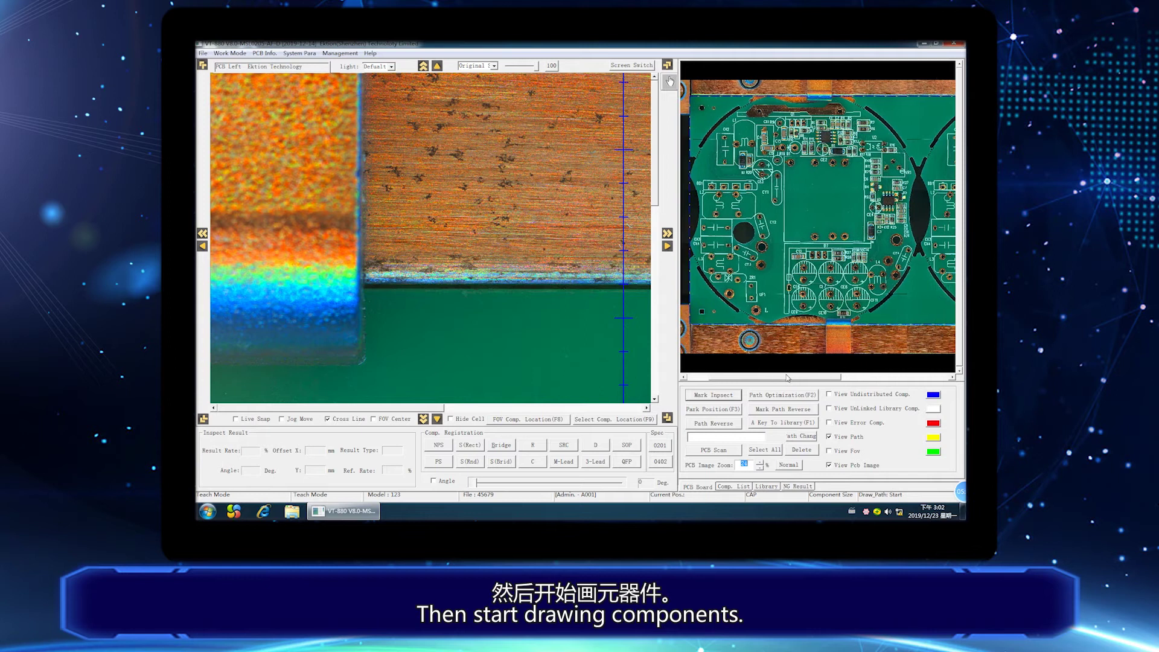
Draw an R (resistor) component over the body of the resistor marked 0, just above the C8 label.
{"action": "left_click", "coordinate": [901, 214]}
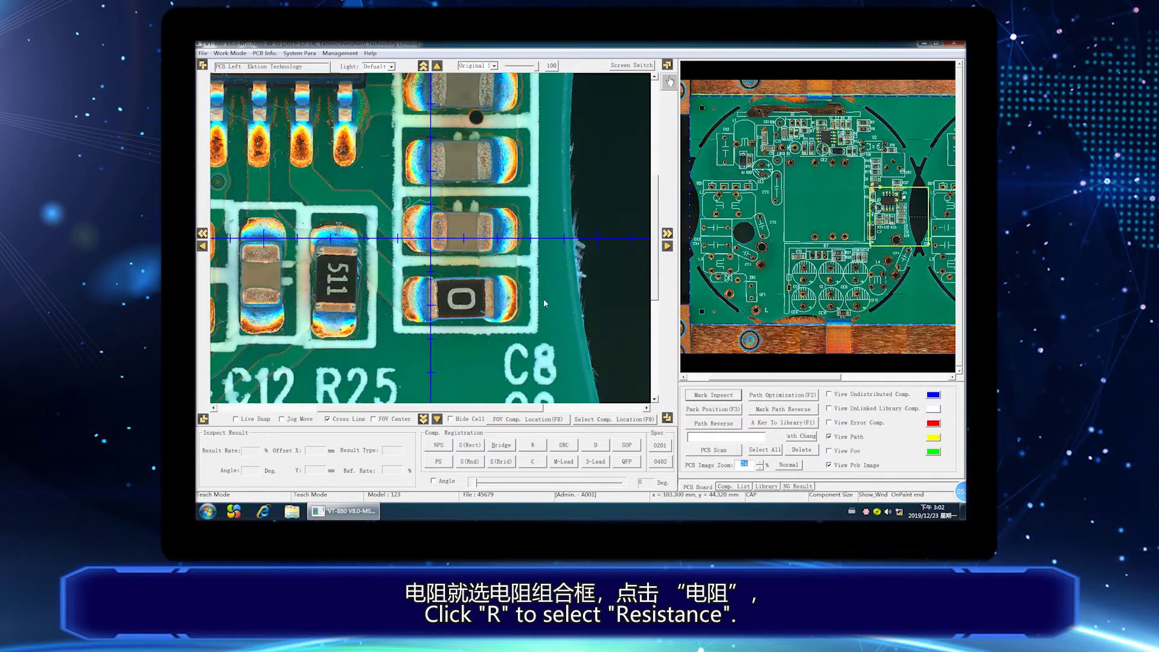
{"action": "left_click", "coordinate": [533, 462]}
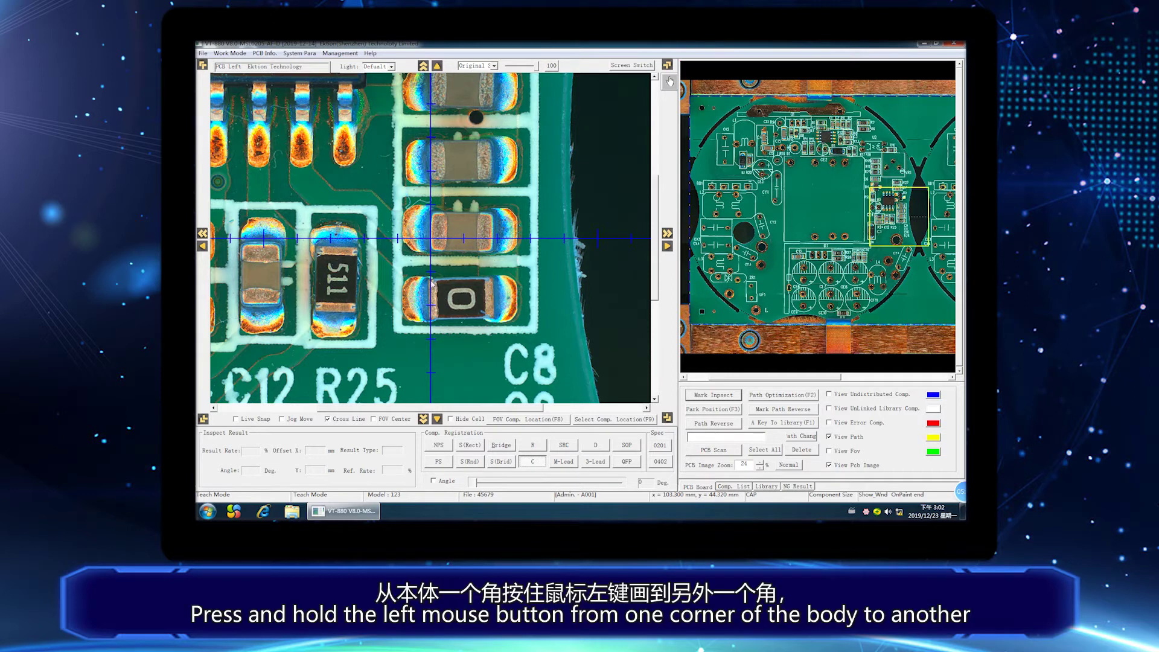
{"action": "mouse_move", "coordinate": [429, 279]}
{"action": "left_mouse_down"}
{"action": "mouse_move", "coordinate": [494, 321]}
{"action": "mouse_move", "coordinate": [434, 282]}
{"action": "left_mouse_up"}
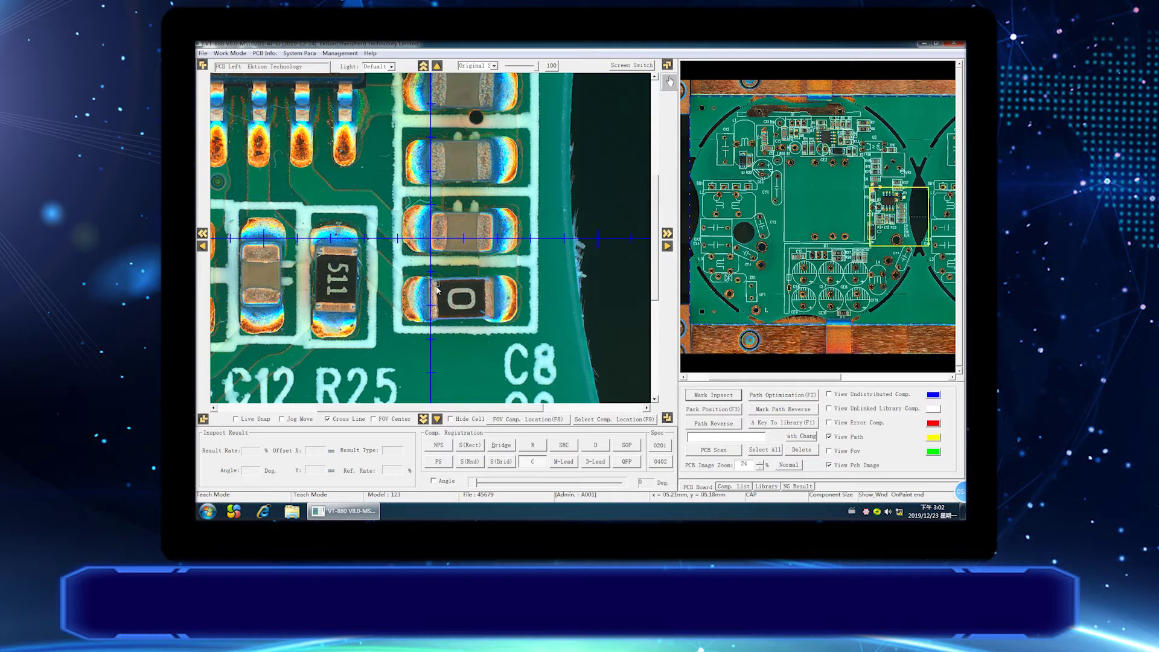
{"action": "left_click", "coordinate": [540, 444]}
{"action": "left_click_drag", "start_coordinate": [430, 279], "coordinate": [498, 324]}
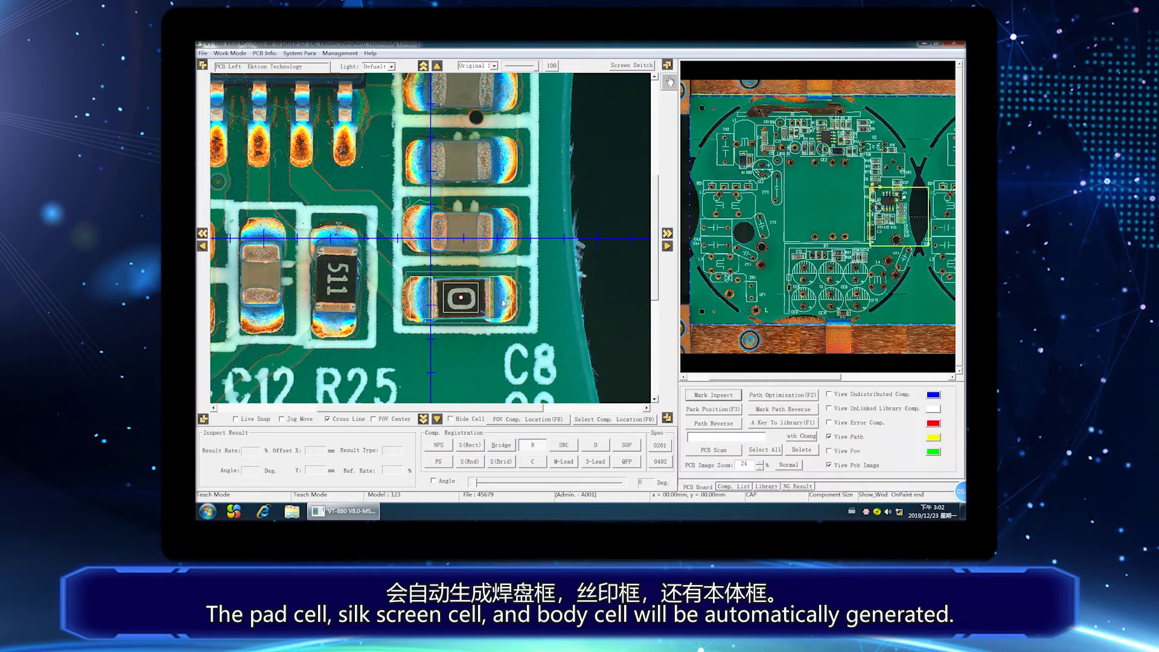
Examine the pad and body cells generated for the resistor marked 0 and their properties.
{"action": "double_click", "coordinate": [504, 304]}
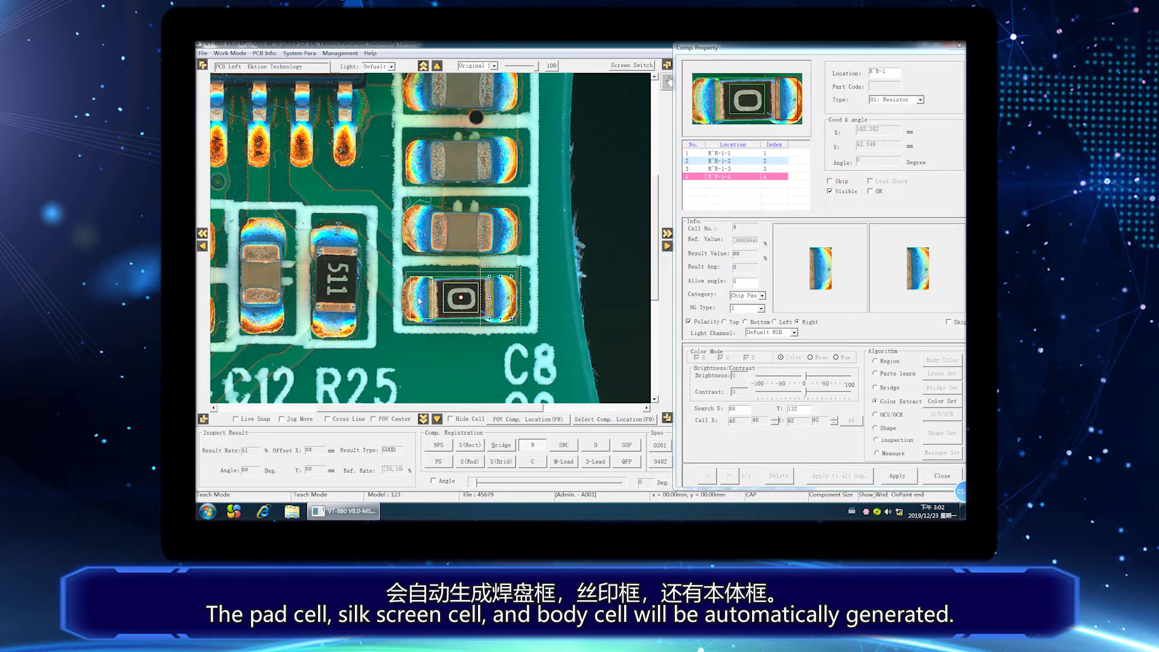
{"action": "left_click", "coordinate": [419, 299]}
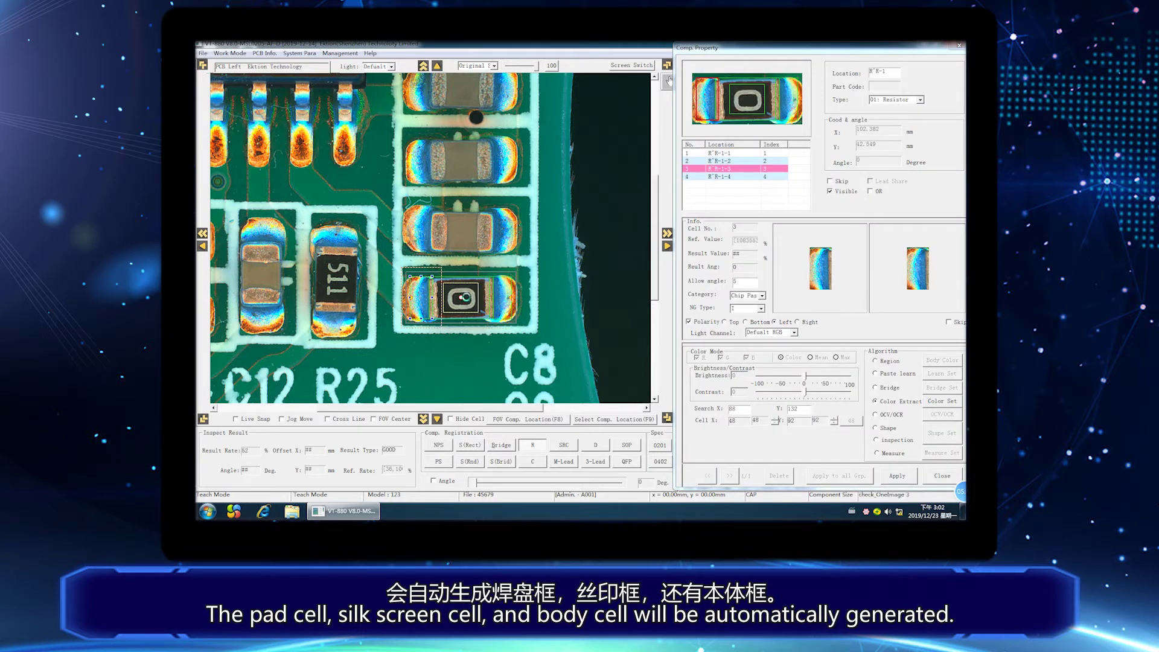
{"action": "left_click", "coordinate": [465, 299]}
{"action": "left_click", "coordinate": [439, 293]}
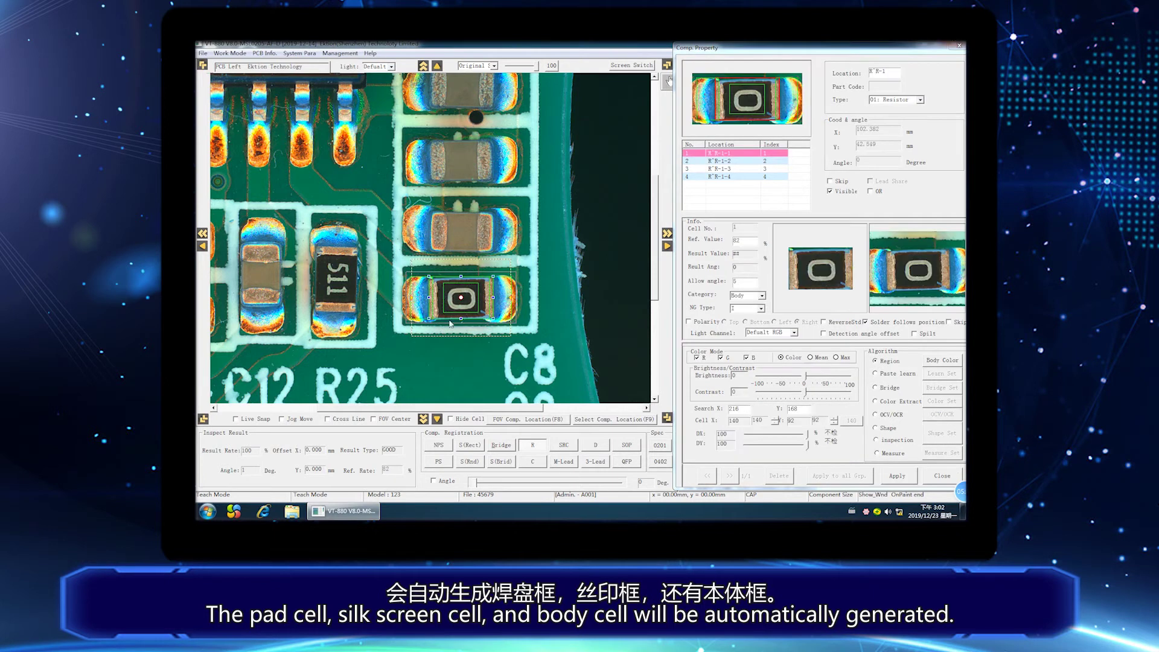
{"action": "left_click", "coordinate": [468, 358]}
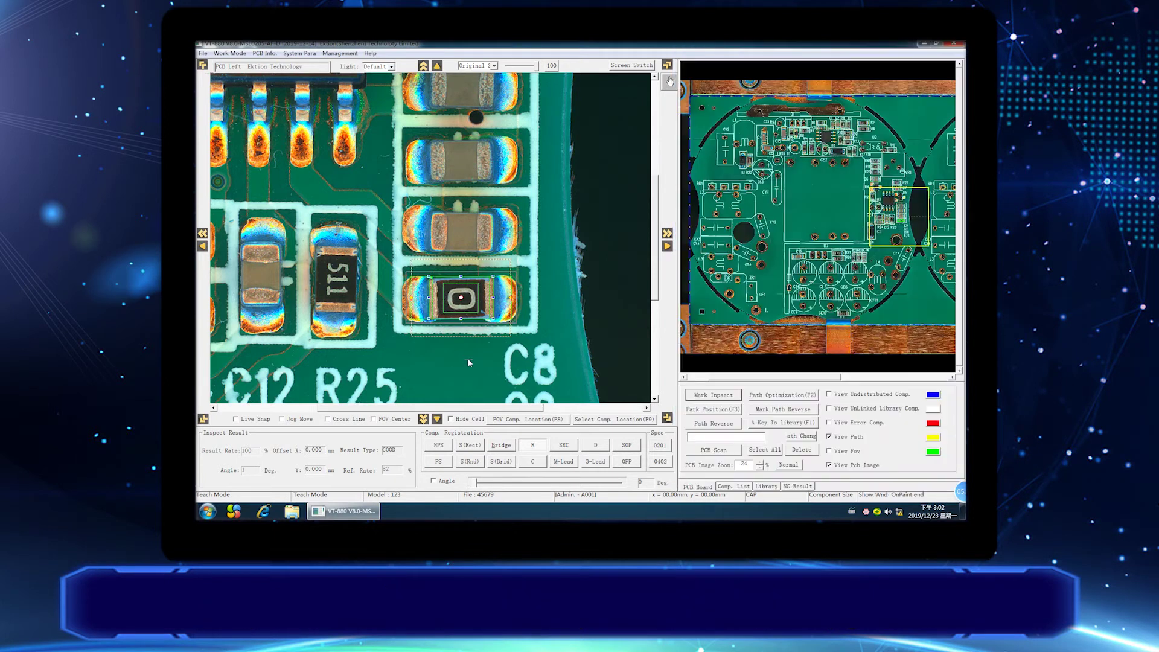
Adjust the right pad cell and the body cell of the resistor marked 0 to fit the part.
{"action": "double_click", "coordinate": [501, 311]}
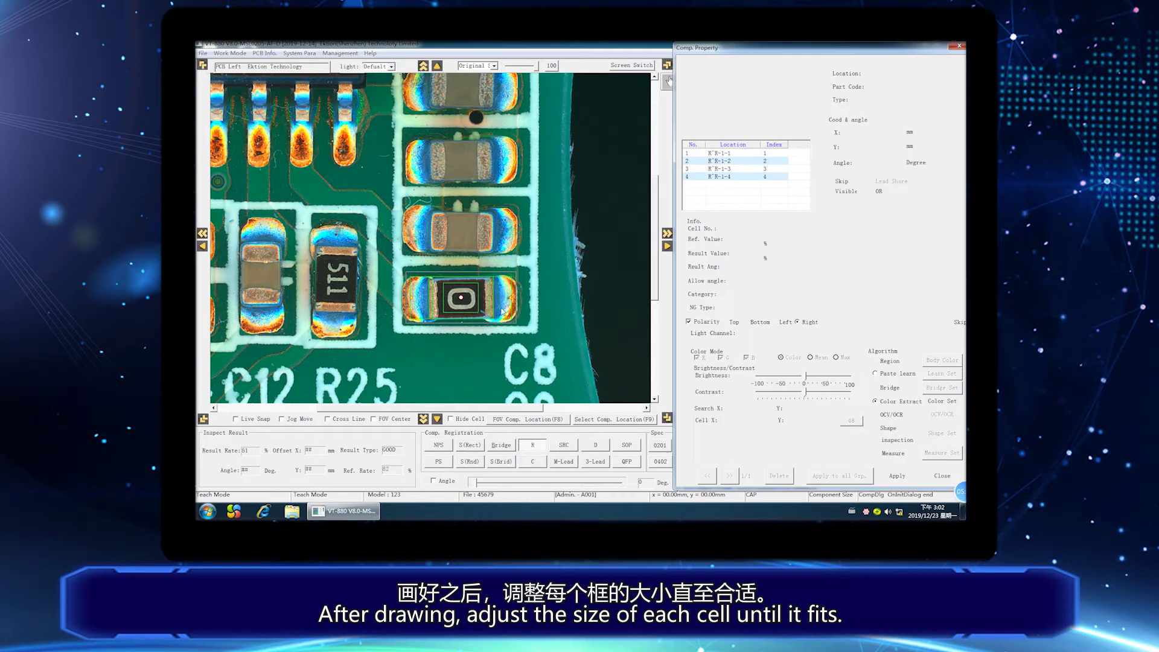
{"action": "left_click_drag", "start_coordinate": [512, 298], "coordinate": [509, 298]}
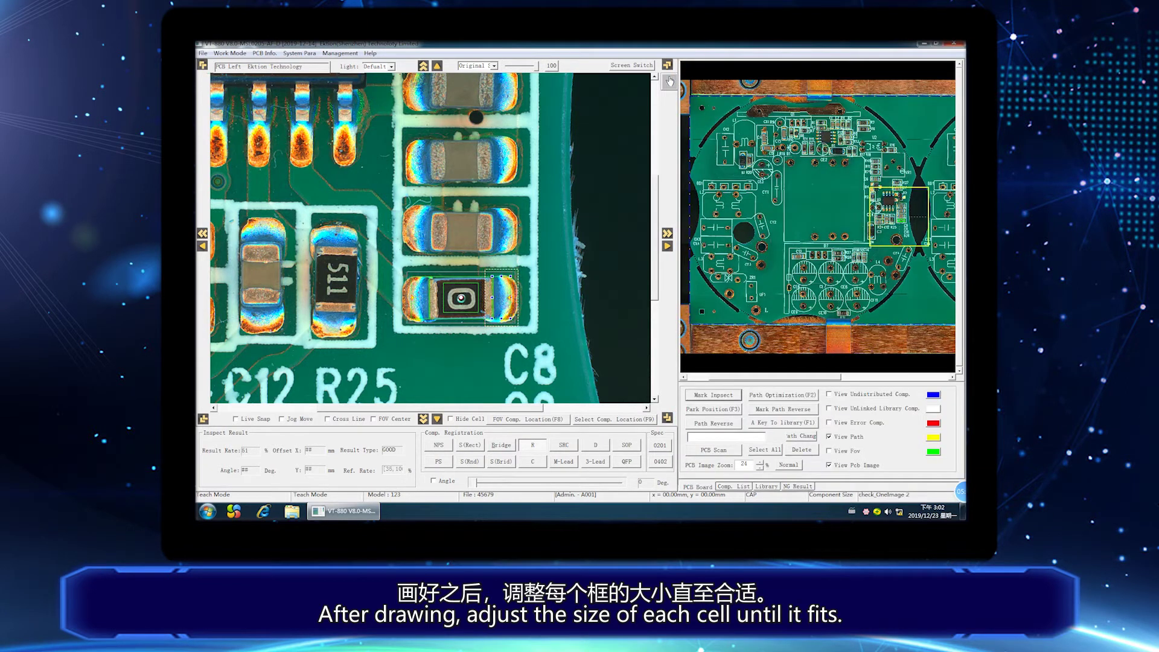
{"action": "double_click", "coordinate": [461, 298]}
{"action": "left_click", "coordinate": [460, 297]}
{"action": "left_click_drag", "start_coordinate": [481, 314], "coordinate": [479, 318]}
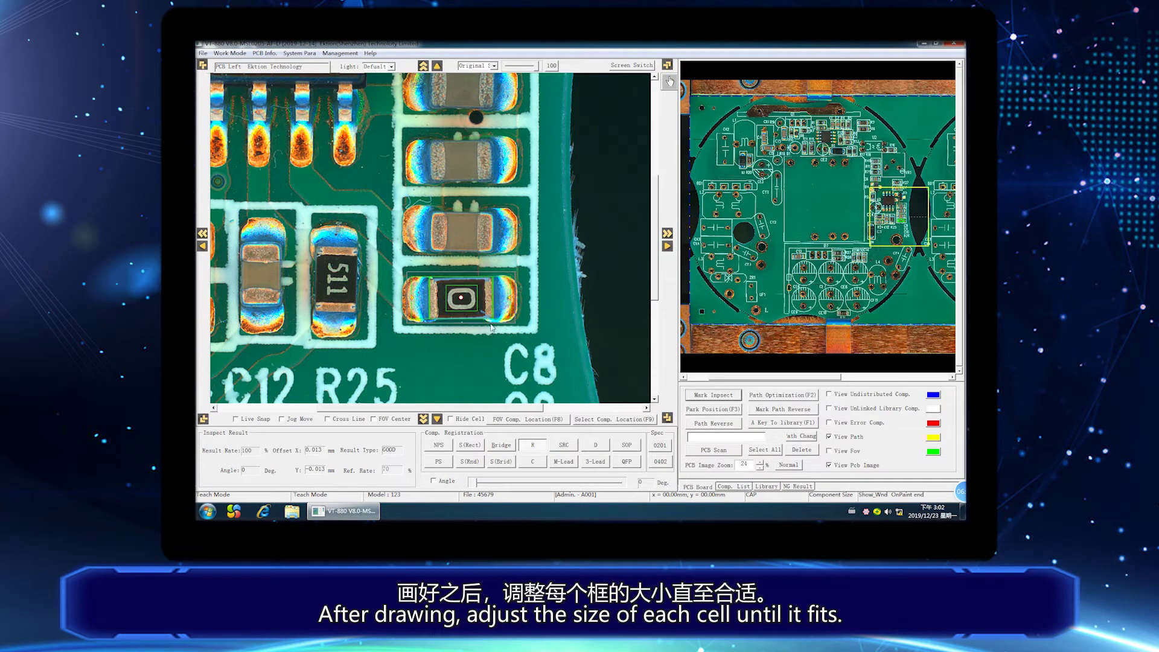
Insert the resistor into the component library as type Resistor with part code 0.
{"action": "double_click", "coordinate": [469, 299]}
{"action": "right_click", "coordinate": [438, 299]}
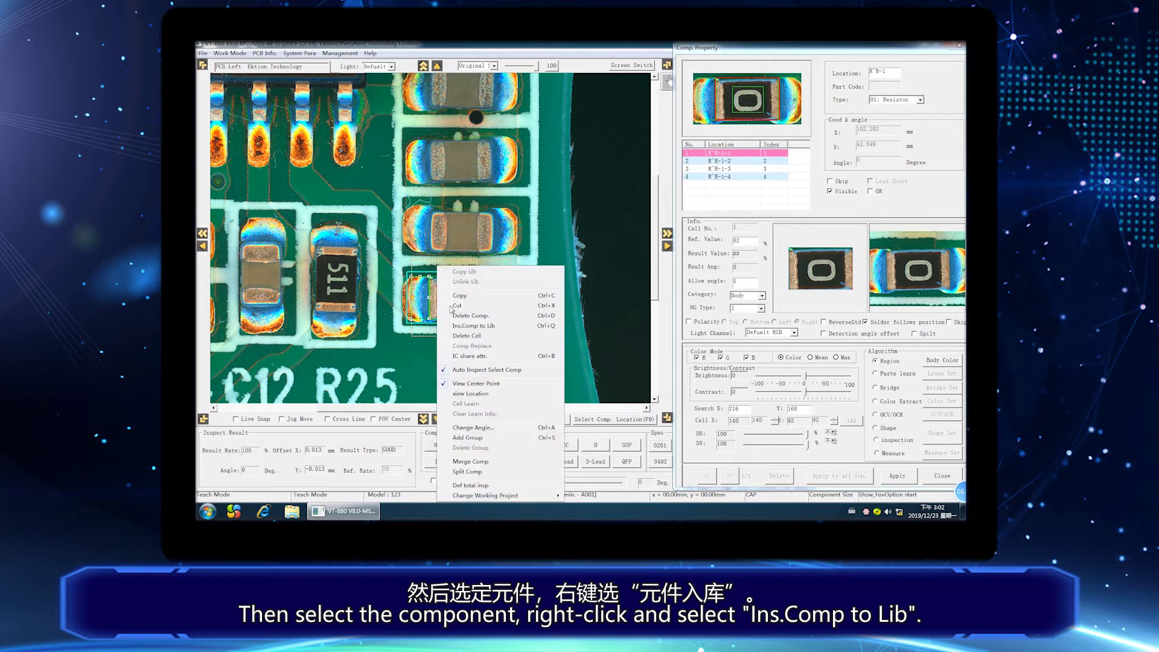
{"action": "left_click", "coordinate": [495, 326]}
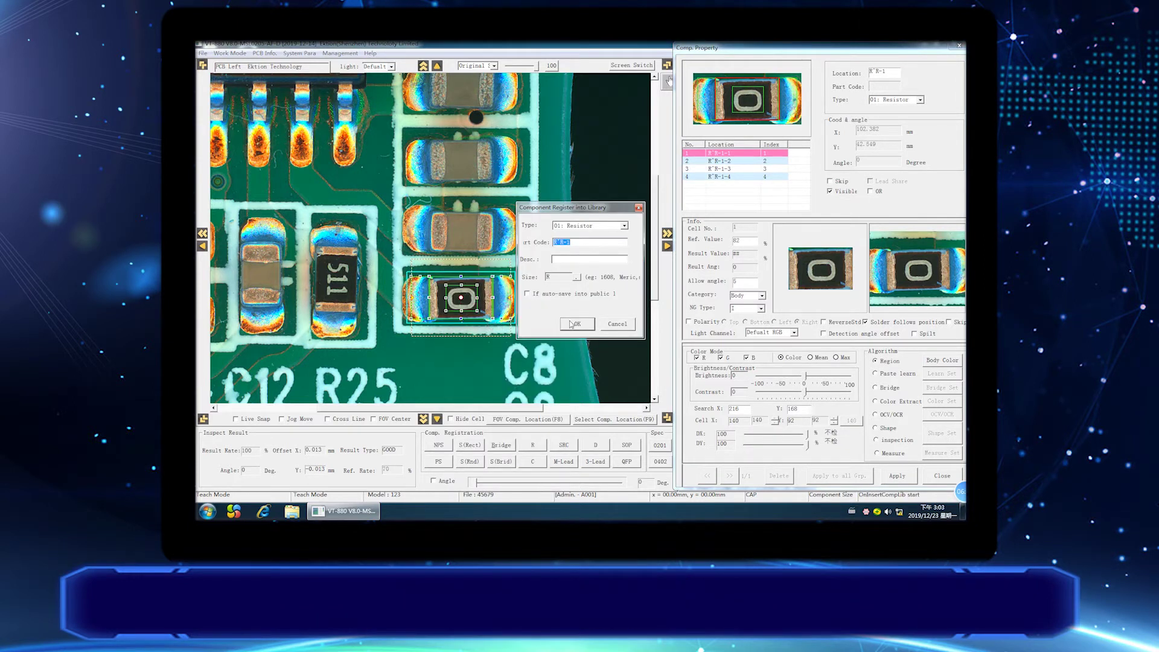
{"action": "left_click_drag", "start_coordinate": [573, 242], "coordinate": [551, 242]}
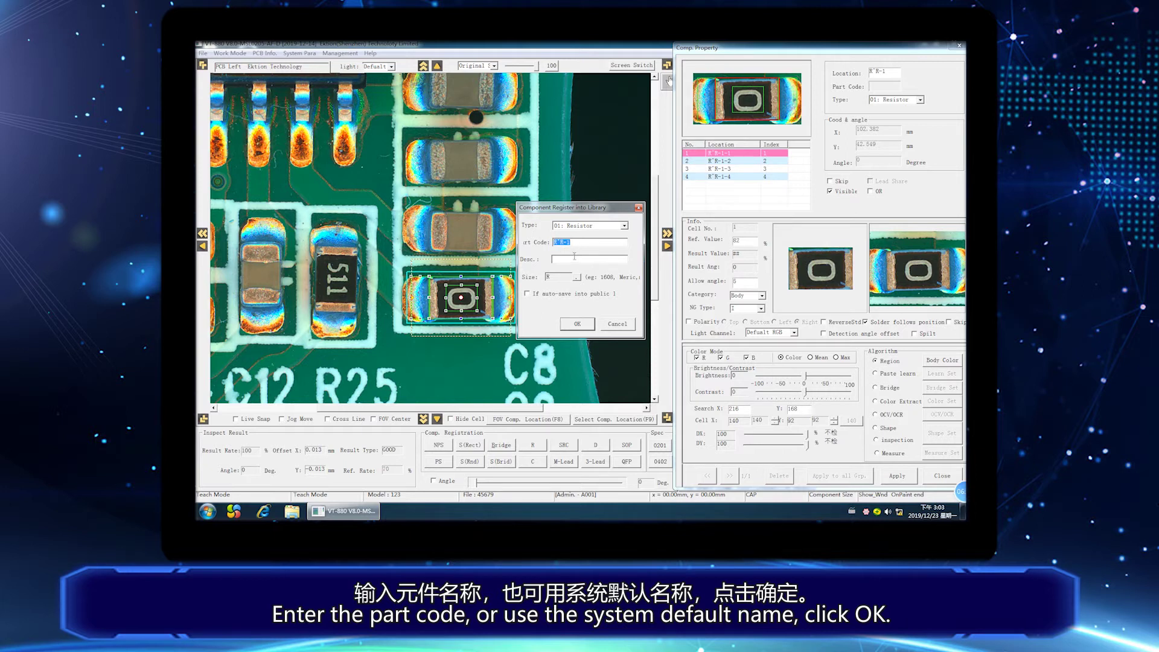
{"action": "left_click", "coordinate": [574, 324]}
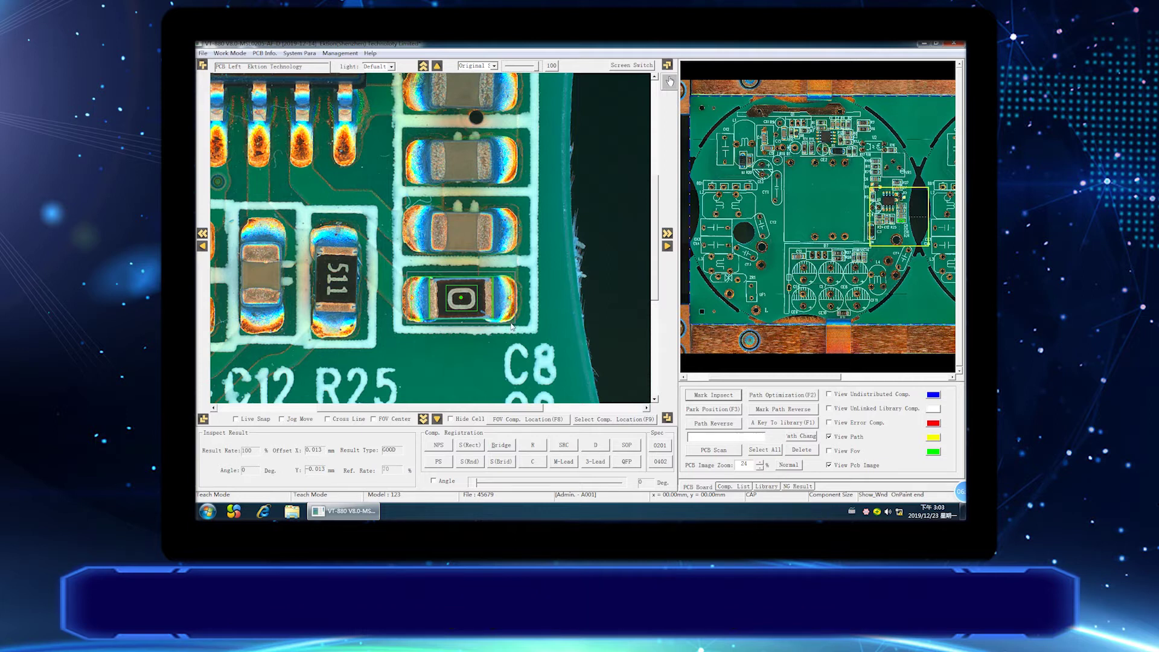
Copy the resistor's library entry with Copy Lib and place the copy on the matching resistor R22.
{"action": "double_click", "coordinate": [512, 324]}
{"action": "right_click", "coordinate": [449, 284]}
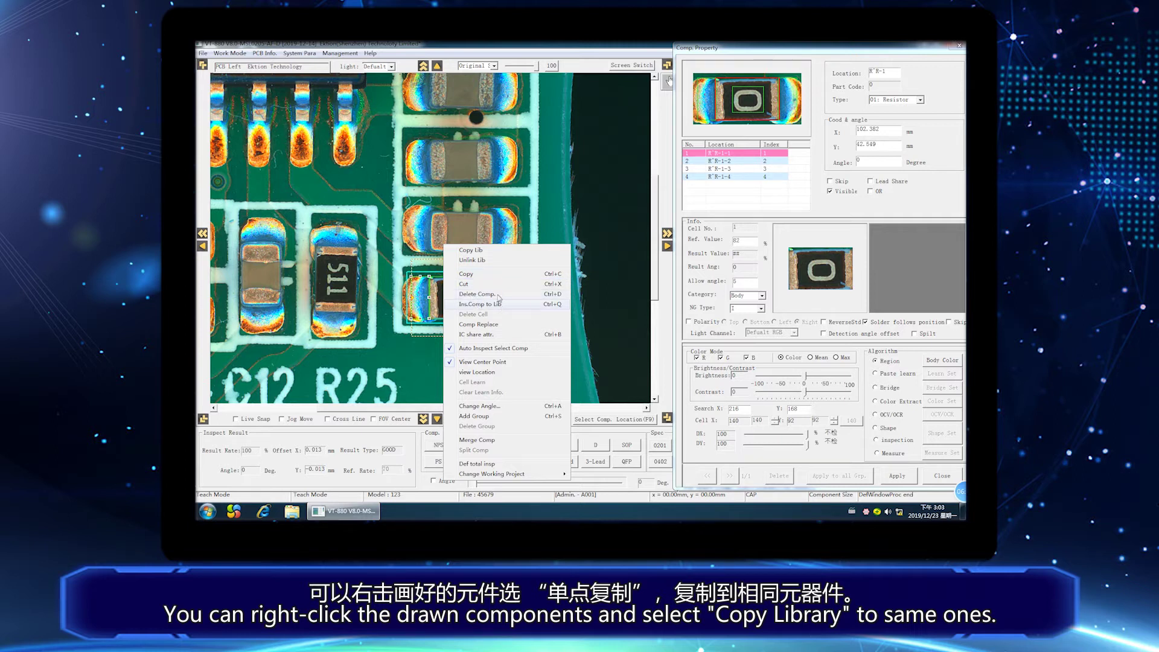
{"action": "left_click", "coordinate": [483, 251]}
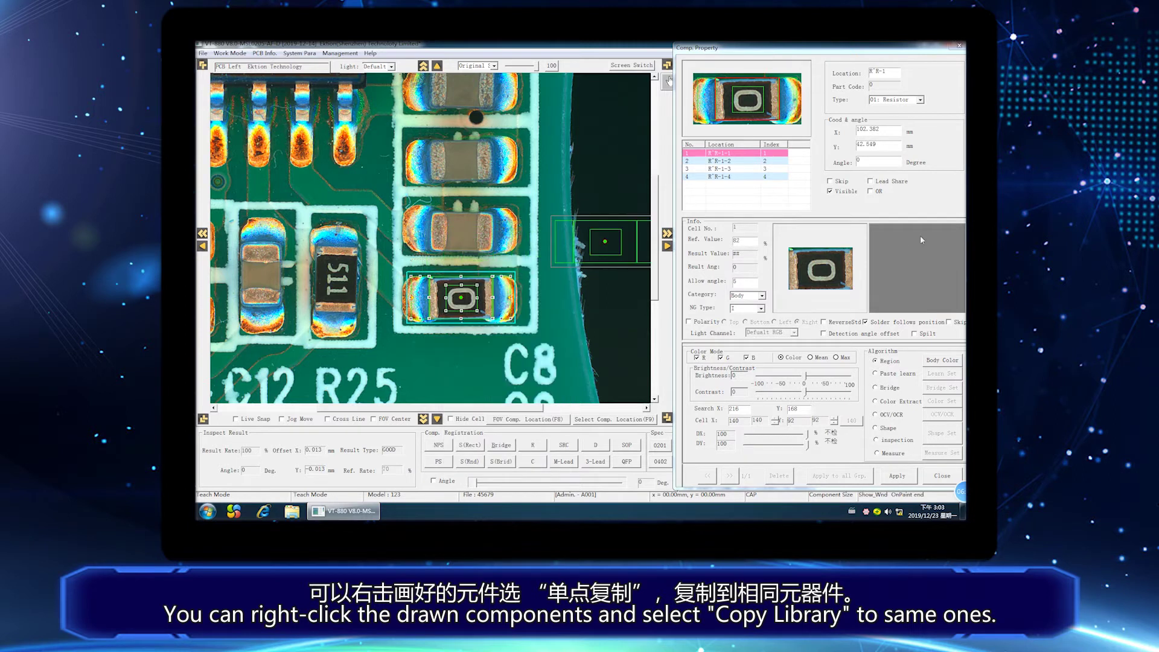
{"action": "left_click", "coordinate": [943, 476]}
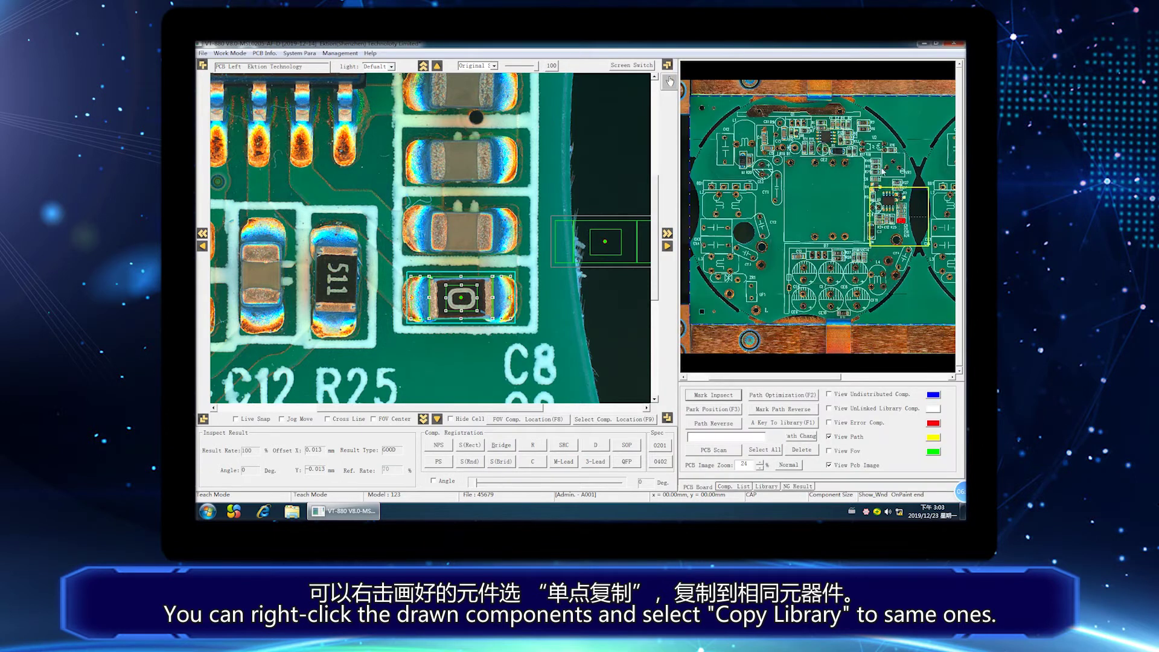
{"action": "left_click", "coordinate": [864, 128]}
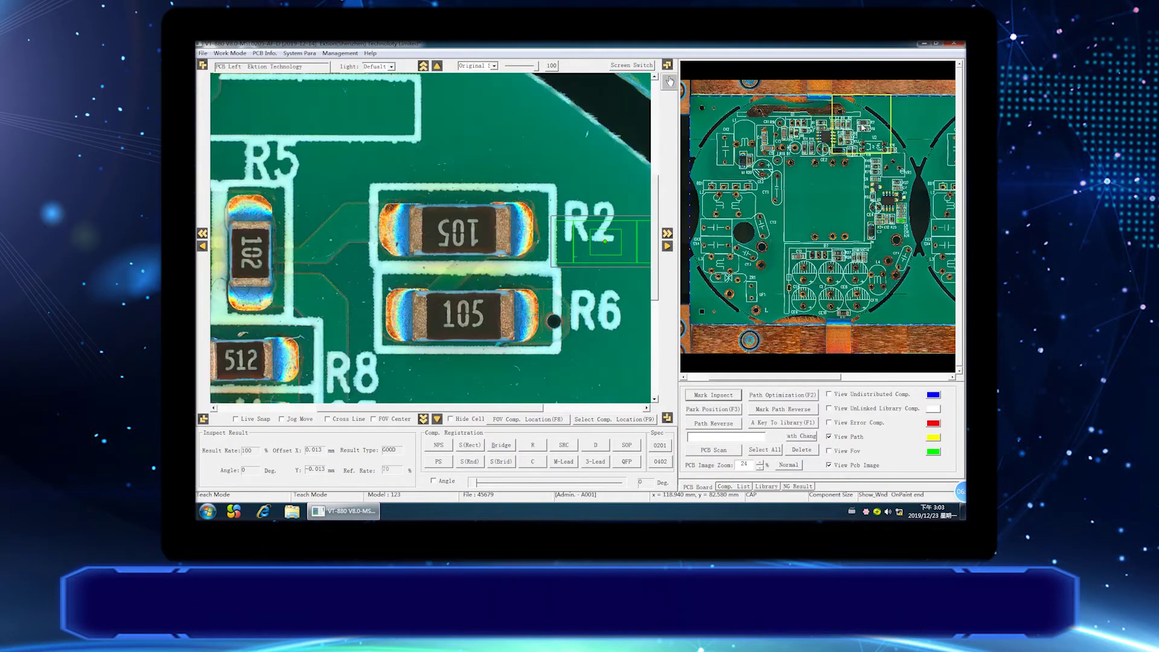
{"action": "left_click", "coordinate": [840, 140]}
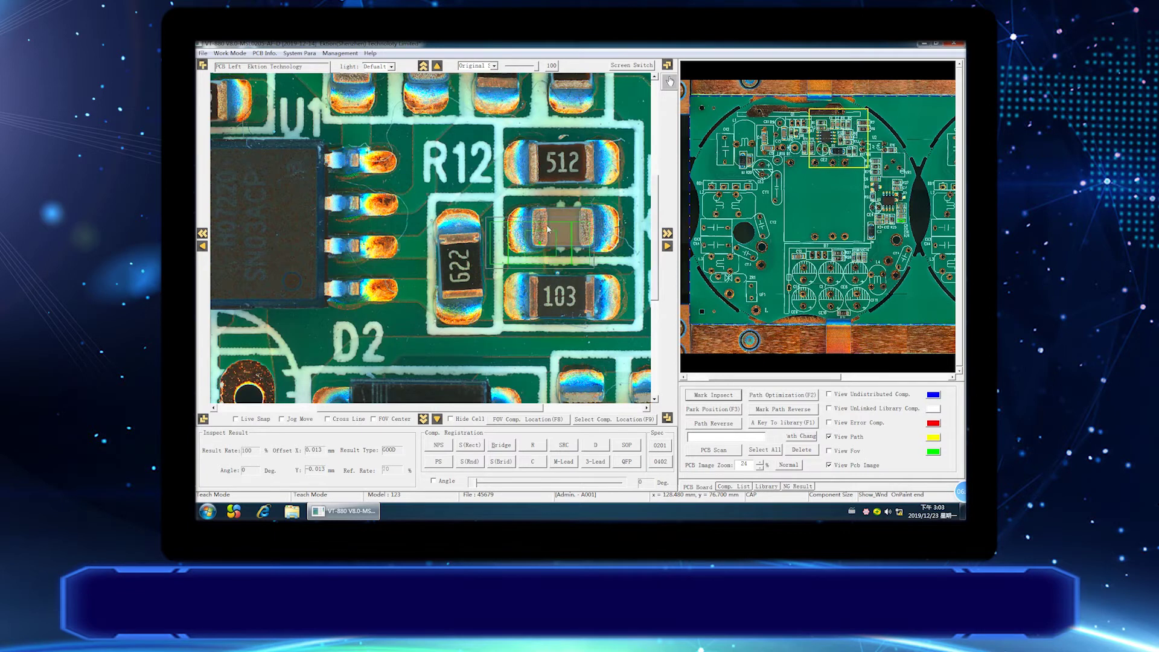
{"action": "left_click", "coordinate": [801, 132]}
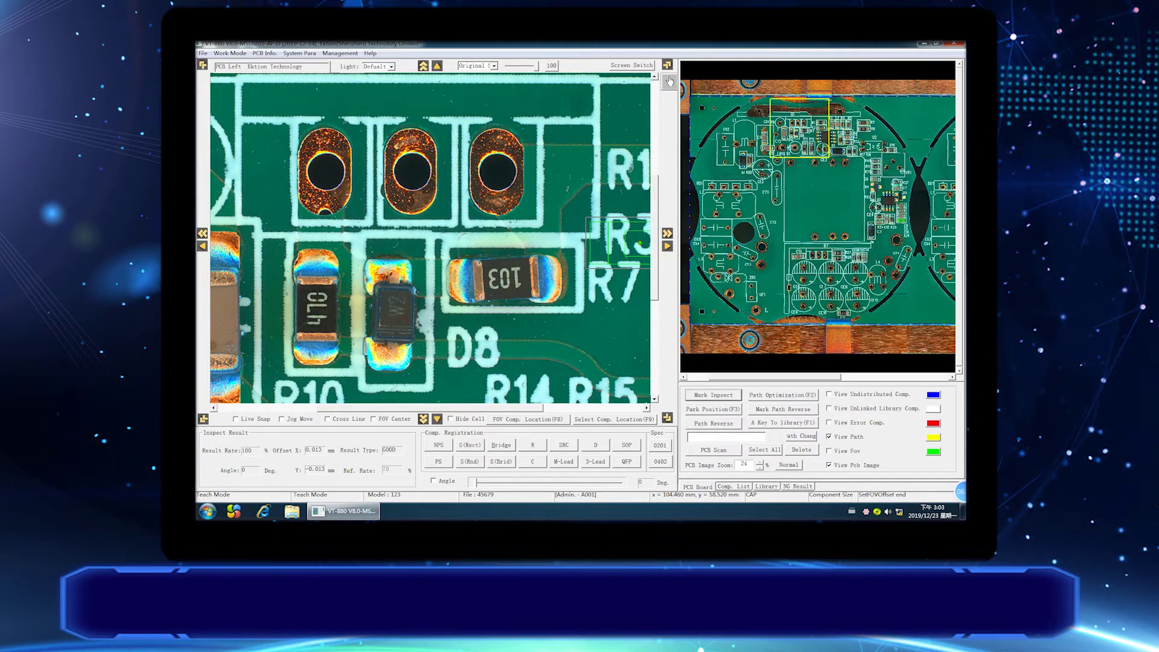
{"action": "left_click", "coordinate": [896, 183]}
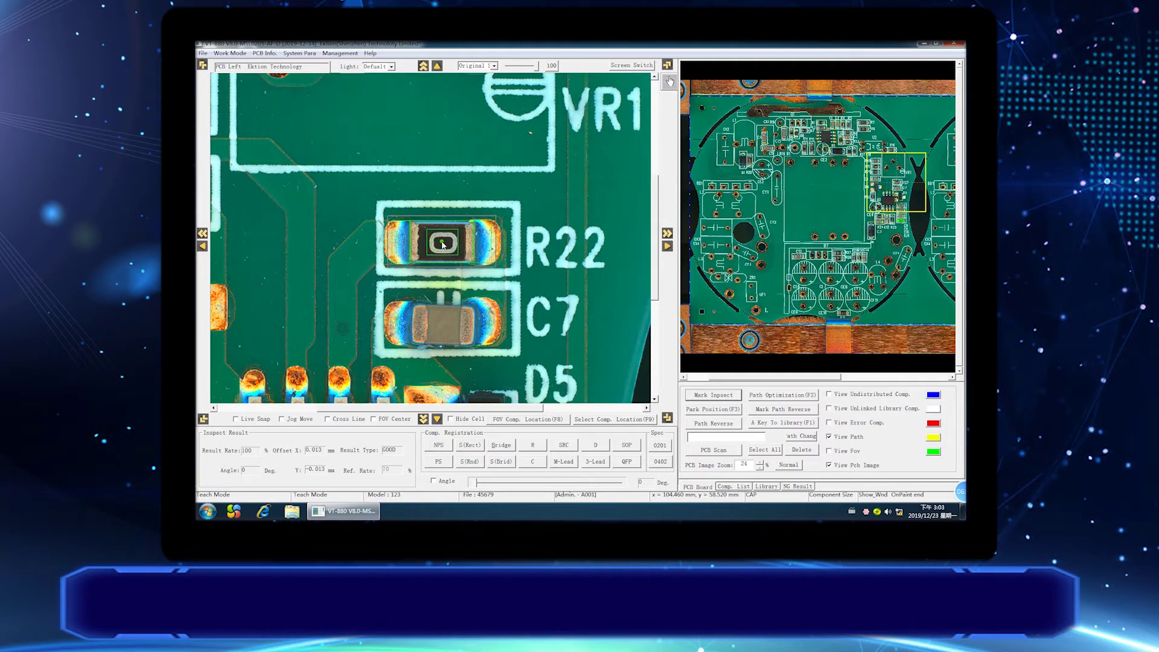
{"action": "left_click", "coordinate": [442, 244]}
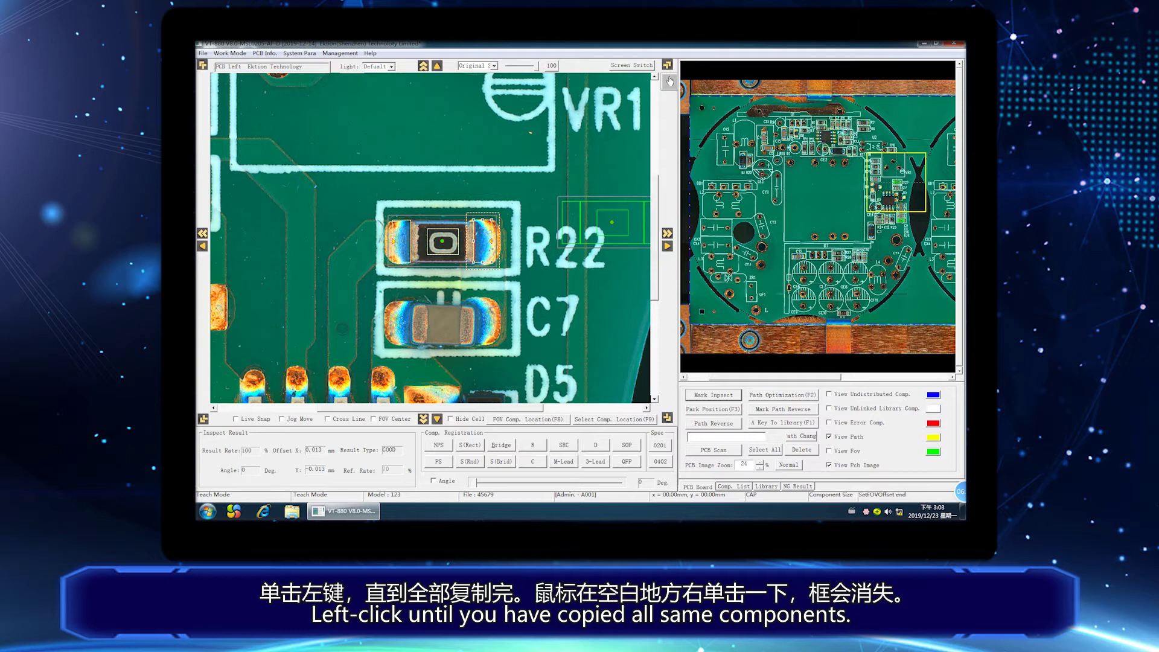
Place another copy of the library resistor on R49 and end the copying.
{"action": "left_click", "coordinate": [845, 131]}
{"action": "left_click", "coordinate": [850, 148]}
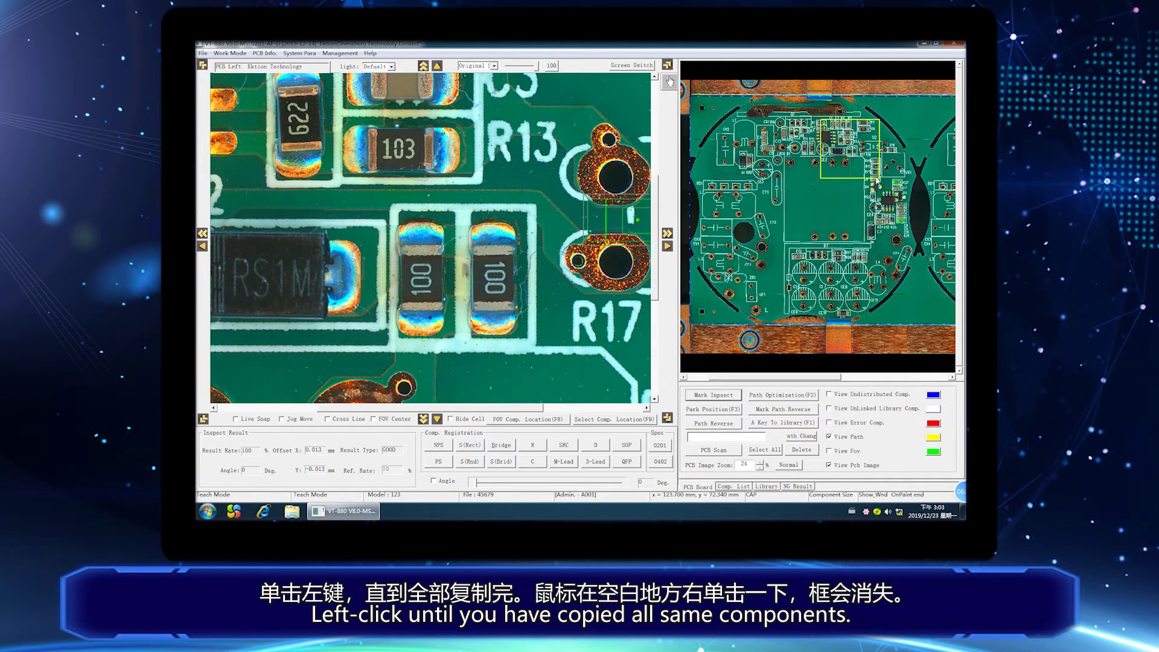
{"action": "left_click", "coordinate": [877, 176]}
{"action": "left_click", "coordinate": [877, 165]}
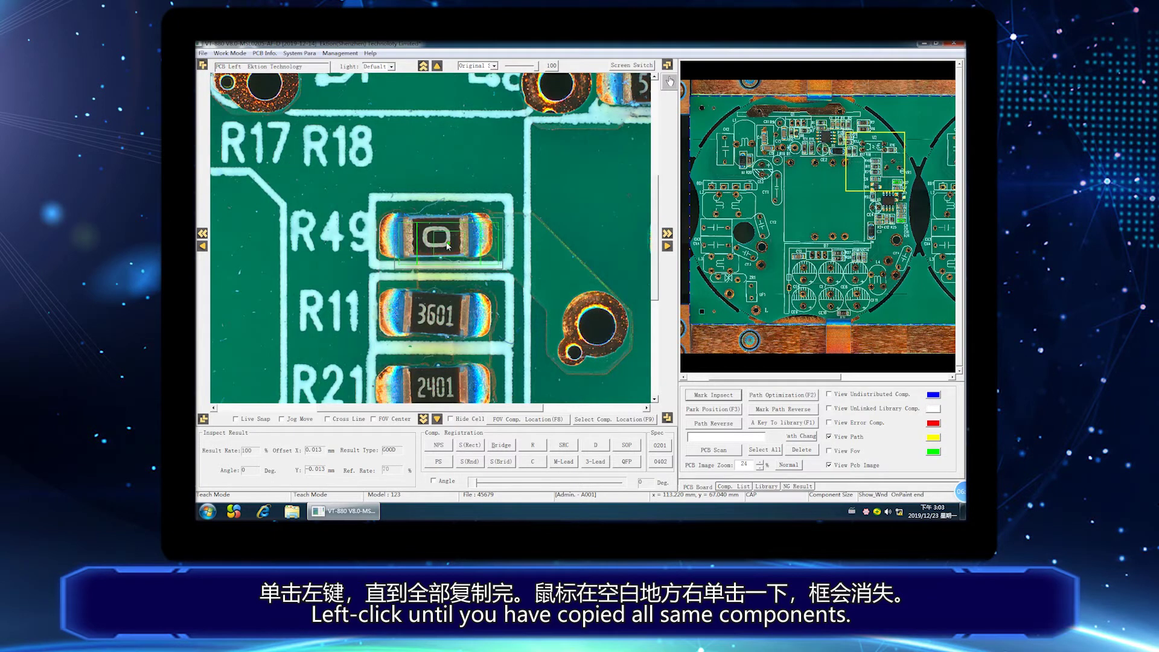
{"action": "left_click", "coordinate": [436, 237]}
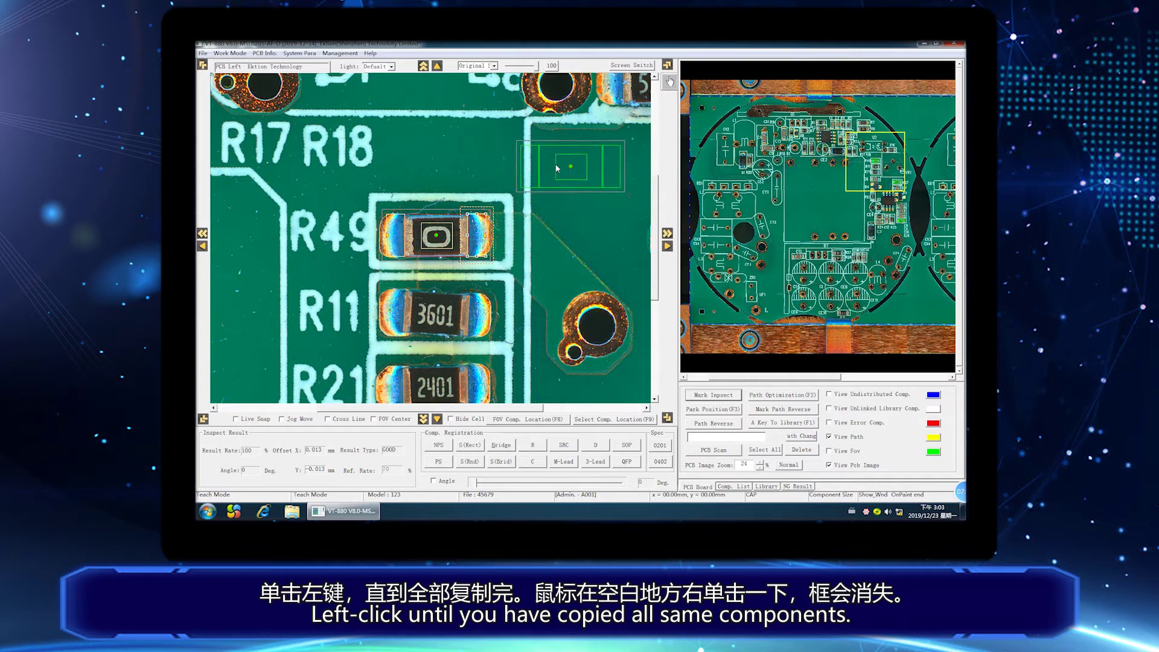
{"action": "right_click", "coordinate": [563, 175]}
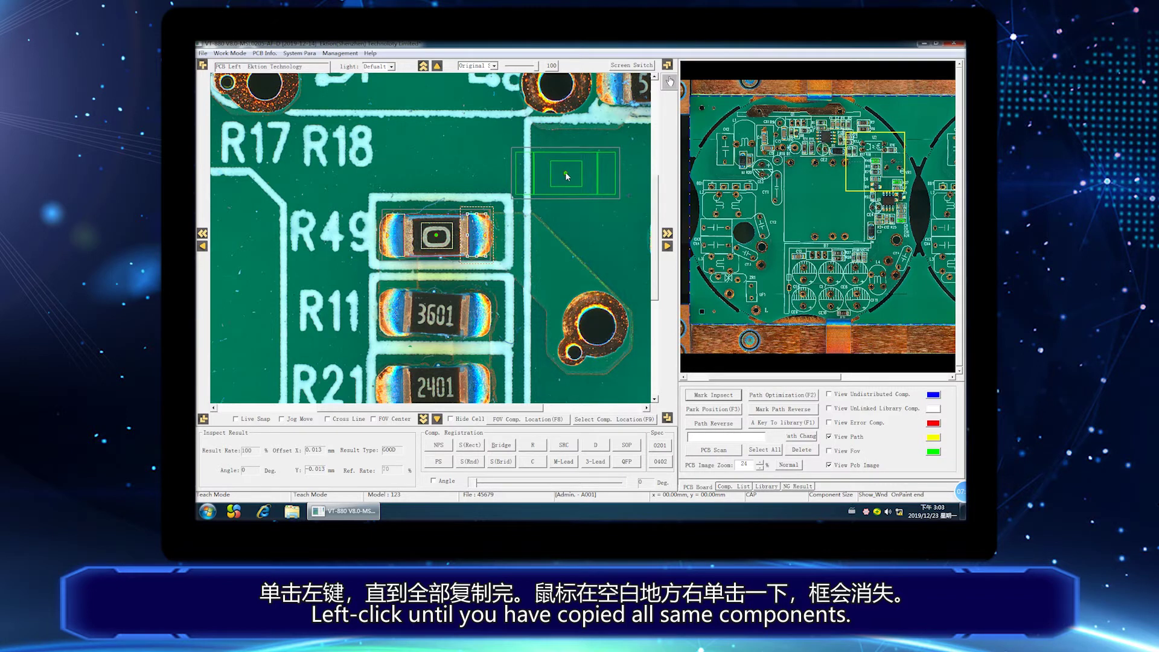
Draw a resistor component over the body of R21 and fit its character cell around the 2401 marking.
{"action": "left_click", "coordinate": [879, 170]}
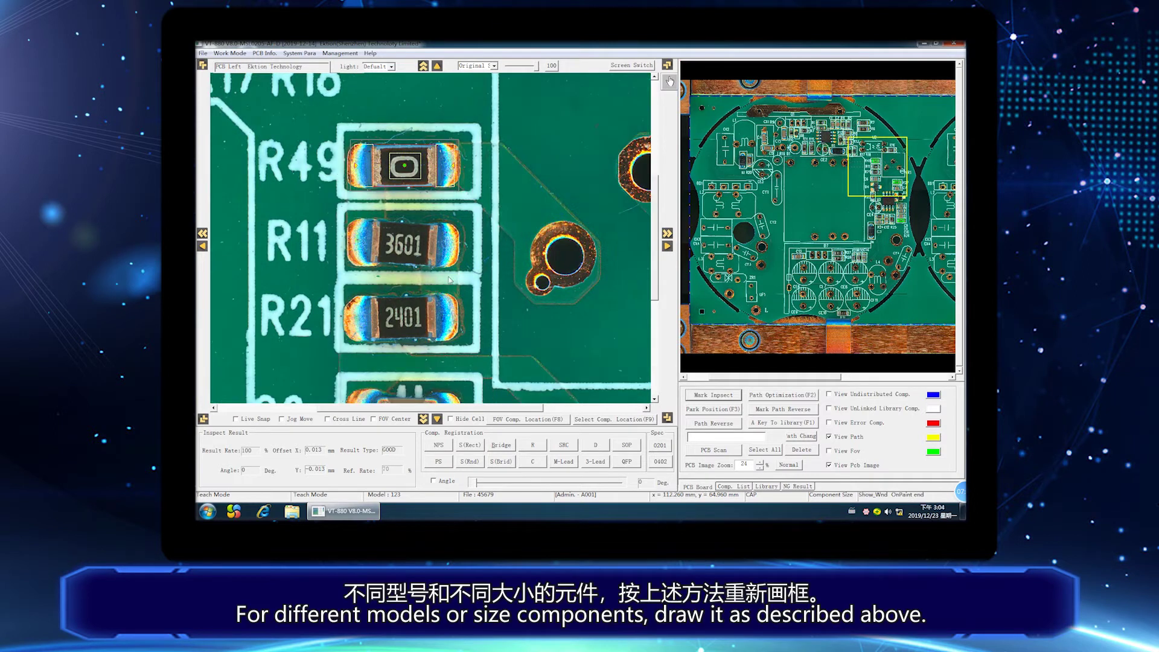
{"action": "left_click", "coordinate": [532, 446]}
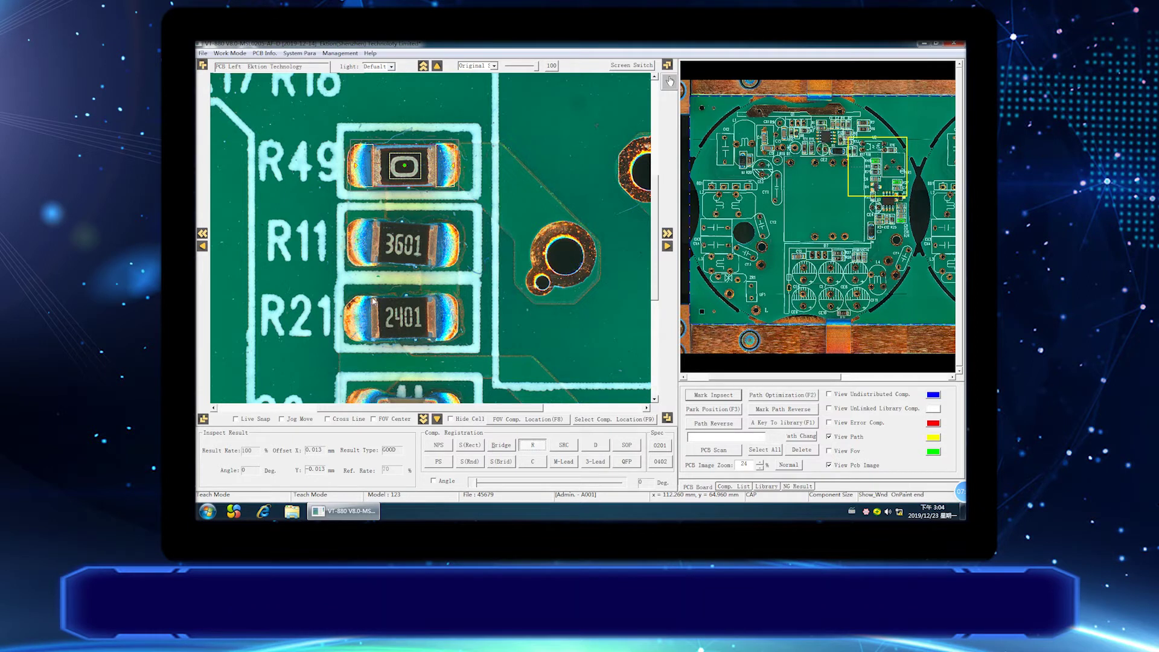
{"action": "left_click_drag", "start_coordinate": [352, 297], "coordinate": [454, 340]}
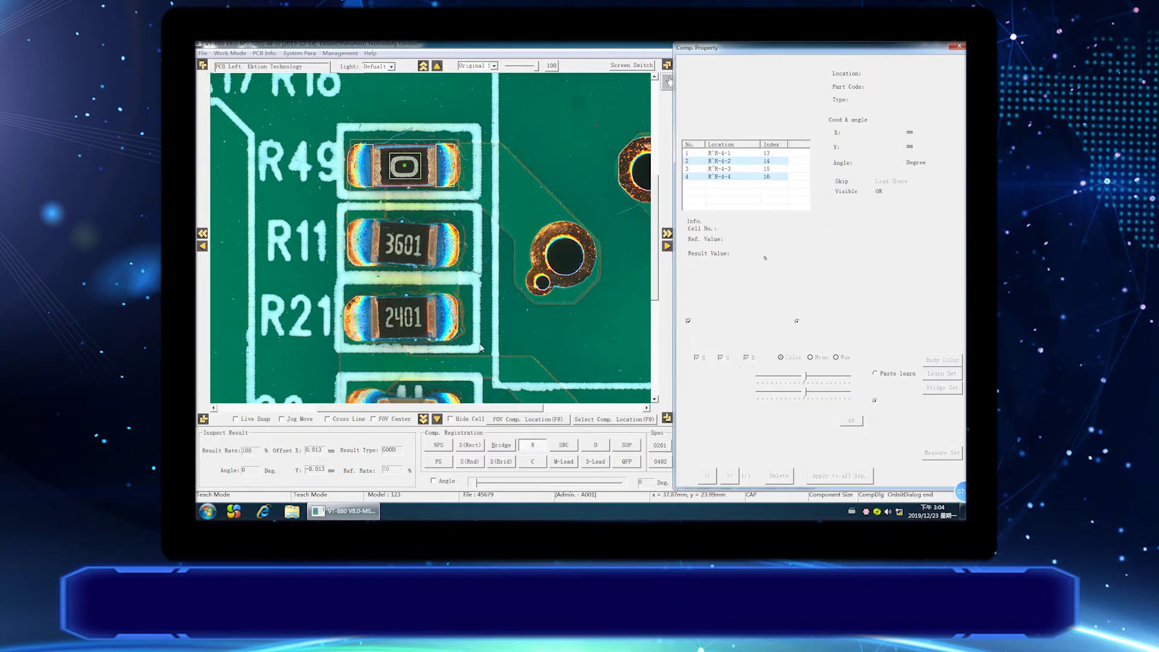
{"action": "double_click", "coordinate": [451, 321]}
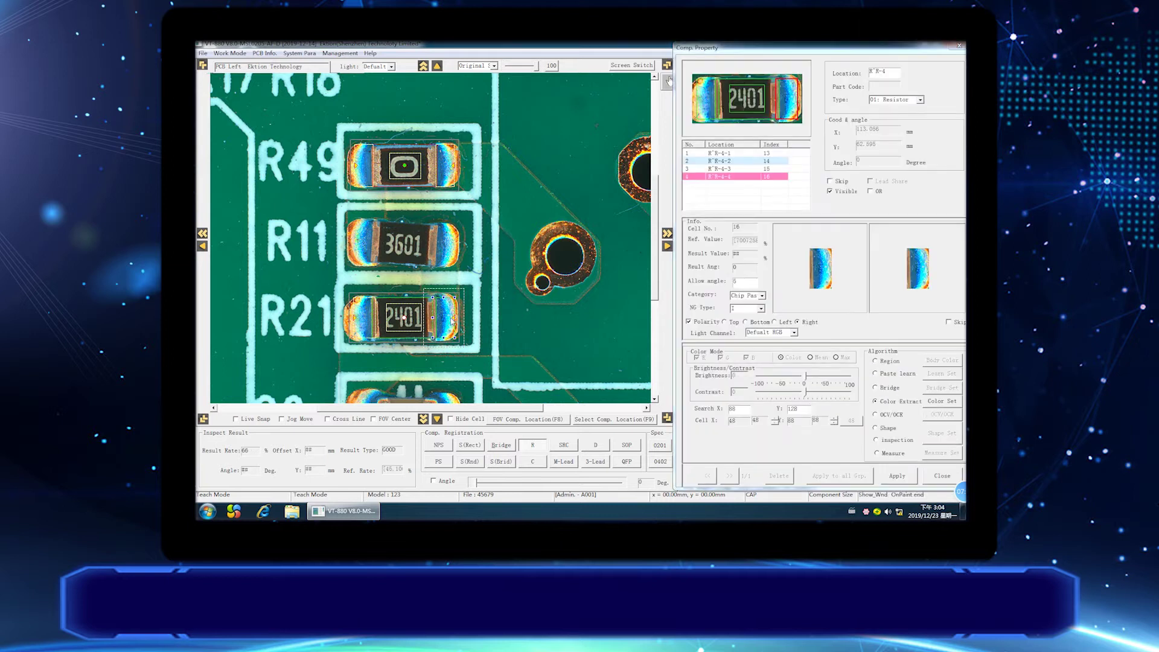
{"action": "double_click", "coordinate": [411, 322]}
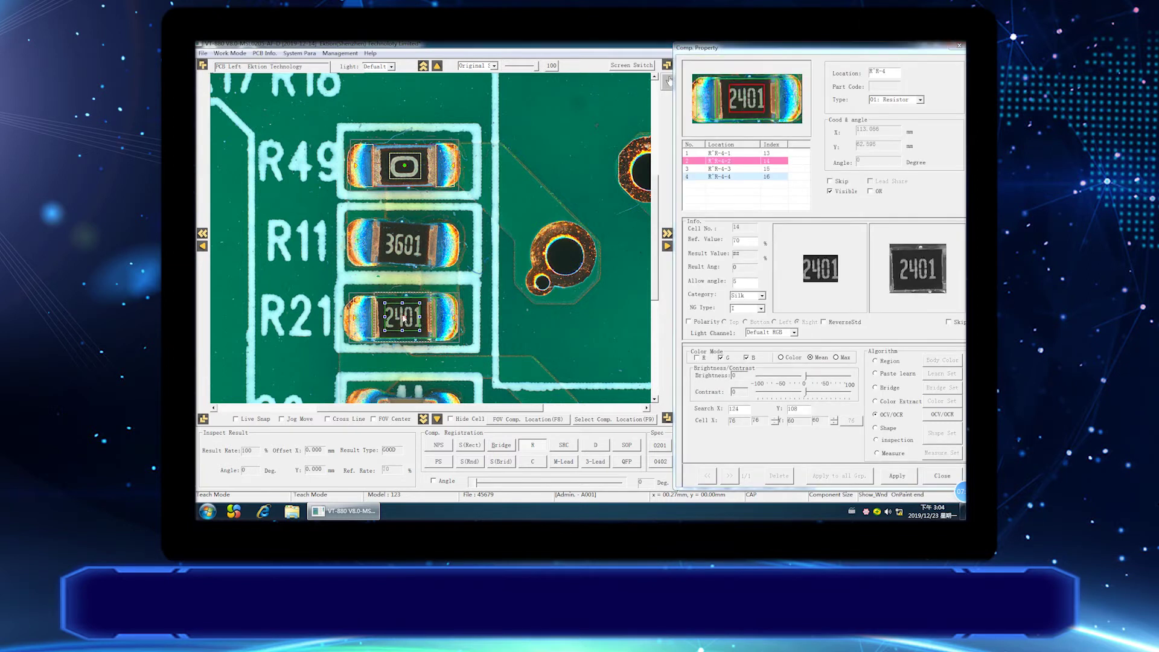
{"action": "left_click", "coordinate": [403, 318]}
{"action": "left_click_drag", "start_coordinate": [420, 331], "coordinate": [423, 329]}
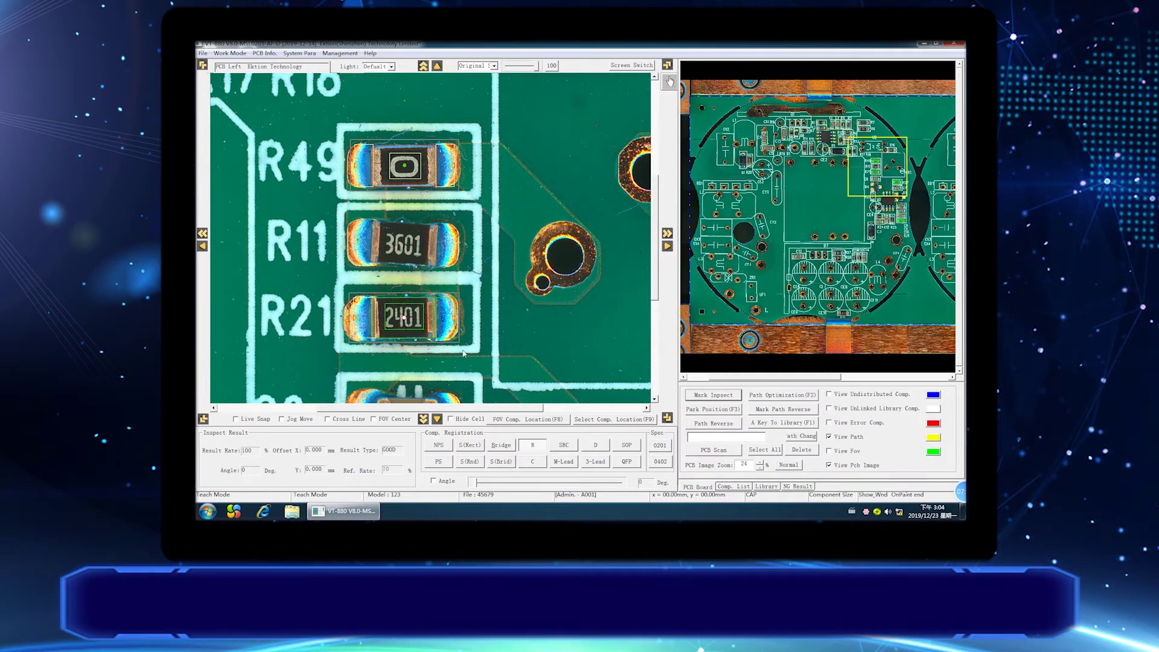
Insert the R21 resistor into the component library as type Resistor with part code 2401.
{"action": "double_click", "coordinate": [419, 320]}
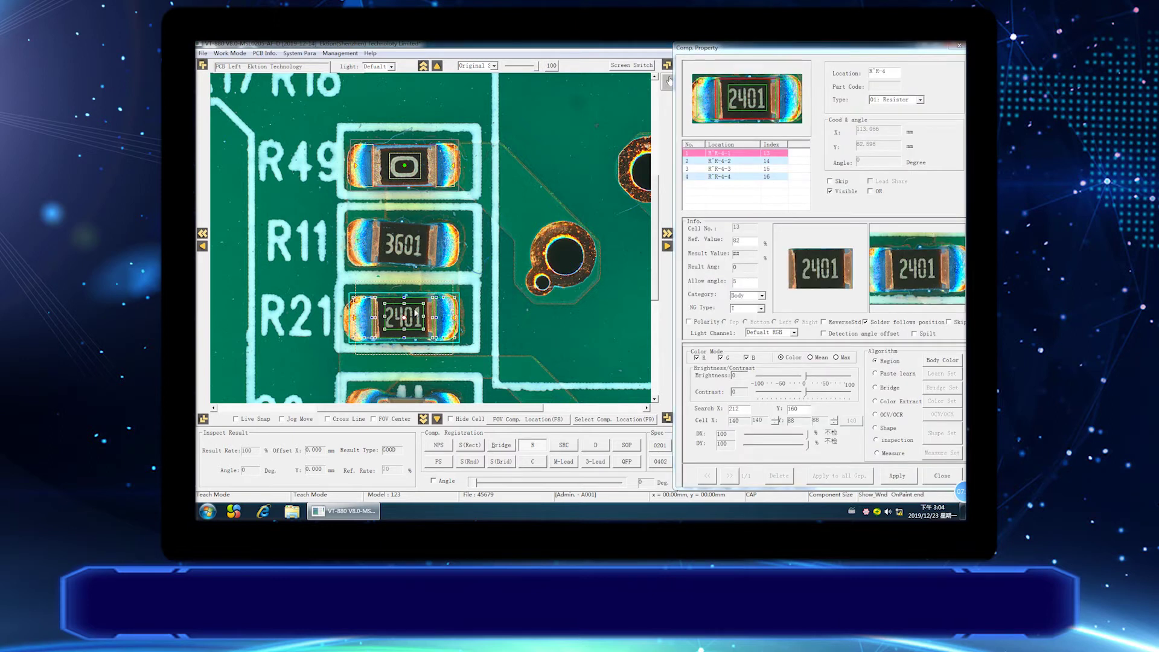
{"action": "key", "text": "q"}
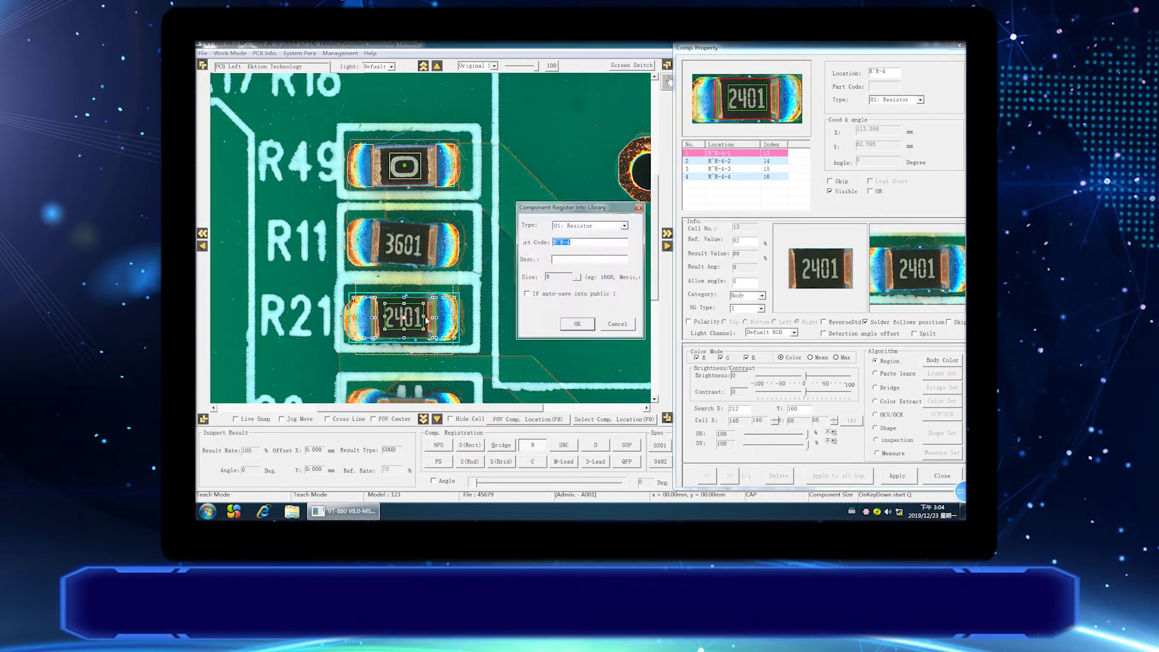
{"action": "type", "text": "2401"}
{"action": "left_click", "coordinate": [577, 325]}
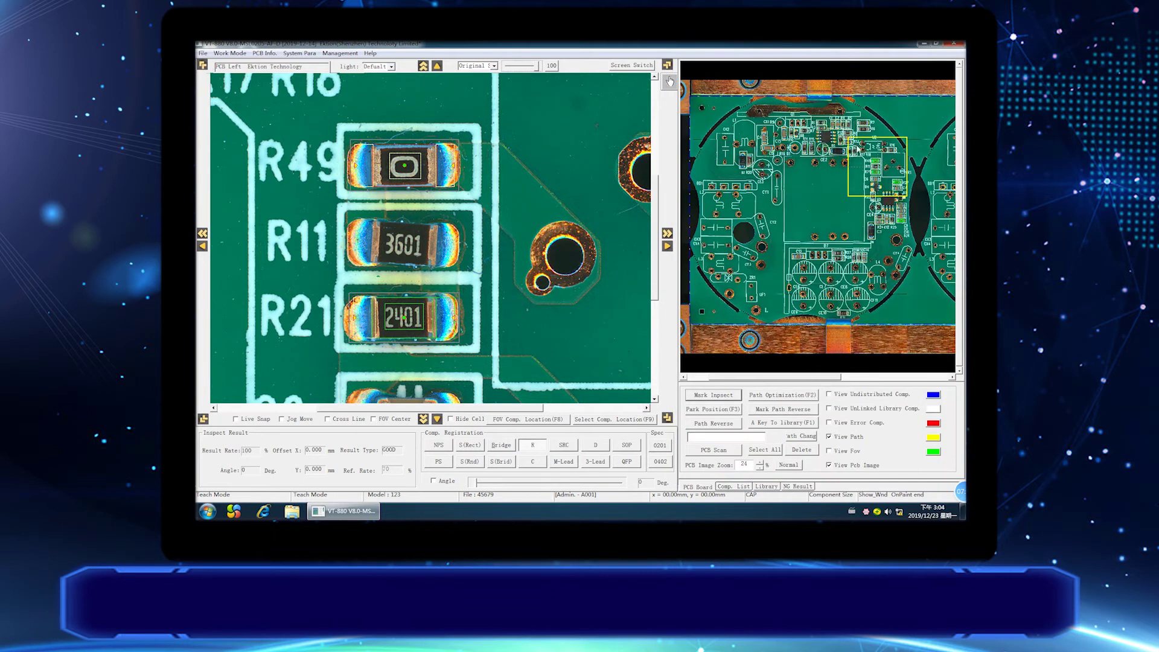
Draw a resistor component over the body of R6 and fit its character cell around the 105 marking.
{"action": "left_click", "coordinate": [867, 125]}
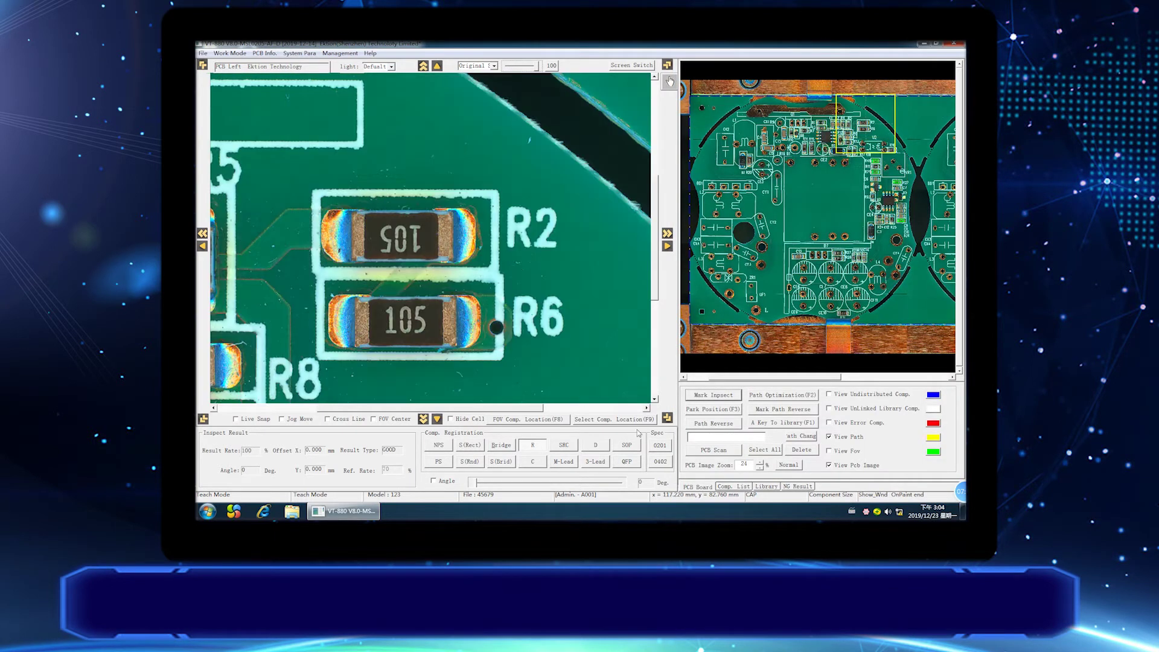
{"action": "left_click", "coordinate": [532, 445]}
{"action": "left_click_drag", "start_coordinate": [357, 302], "coordinate": [458, 352]}
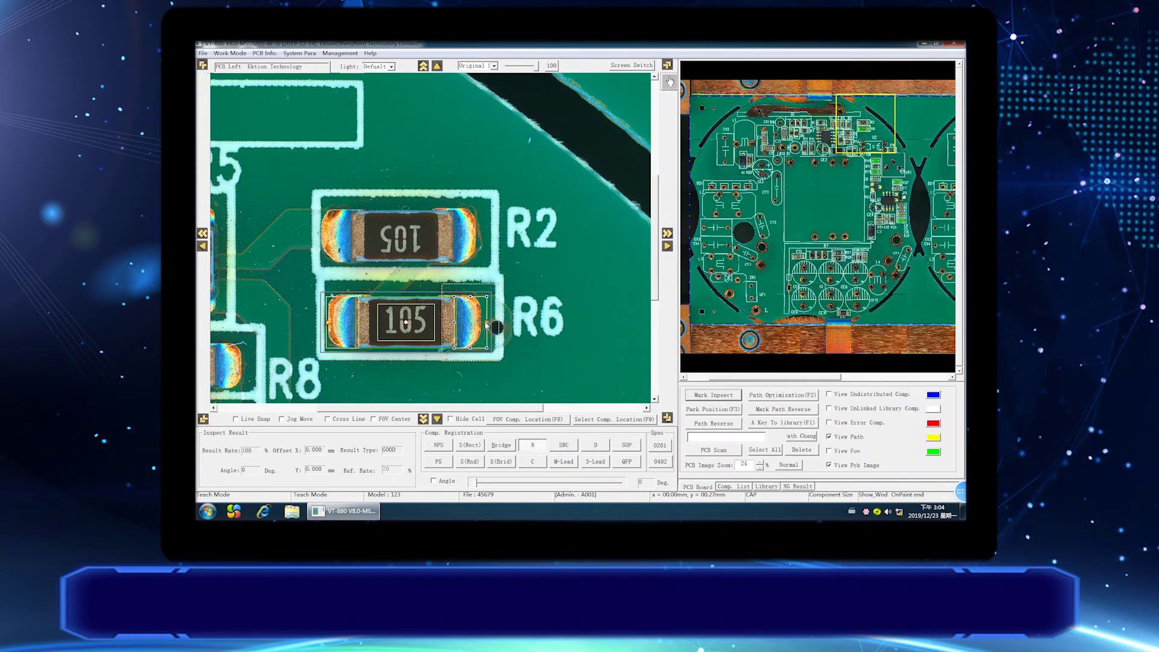
{"action": "double_click", "coordinate": [393, 320]}
{"action": "left_click_drag", "start_coordinate": [392, 318], "coordinate": [429, 336]}
Insert the R6 resistor into the component library as type Resistor with part code 105.
{"action": "key", "text": "F1"}
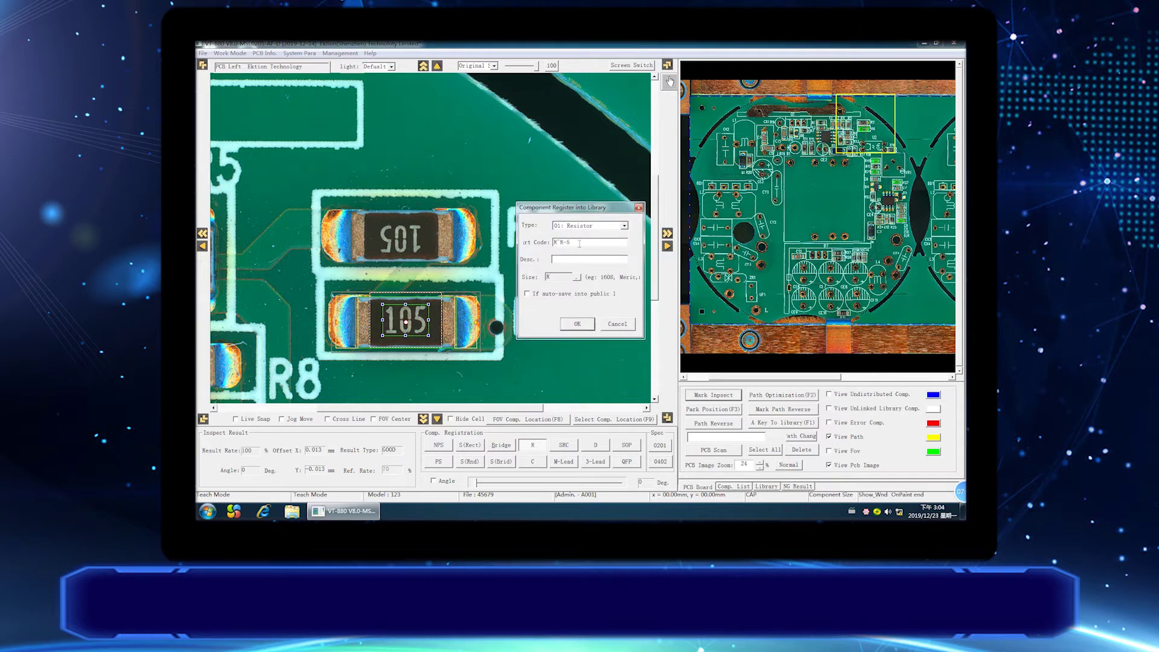
{"action": "left_click_drag", "start_coordinate": [573, 244], "coordinate": [520, 246]}
{"action": "type", "text": "105"}
{"action": "left_click", "coordinate": [578, 325]}
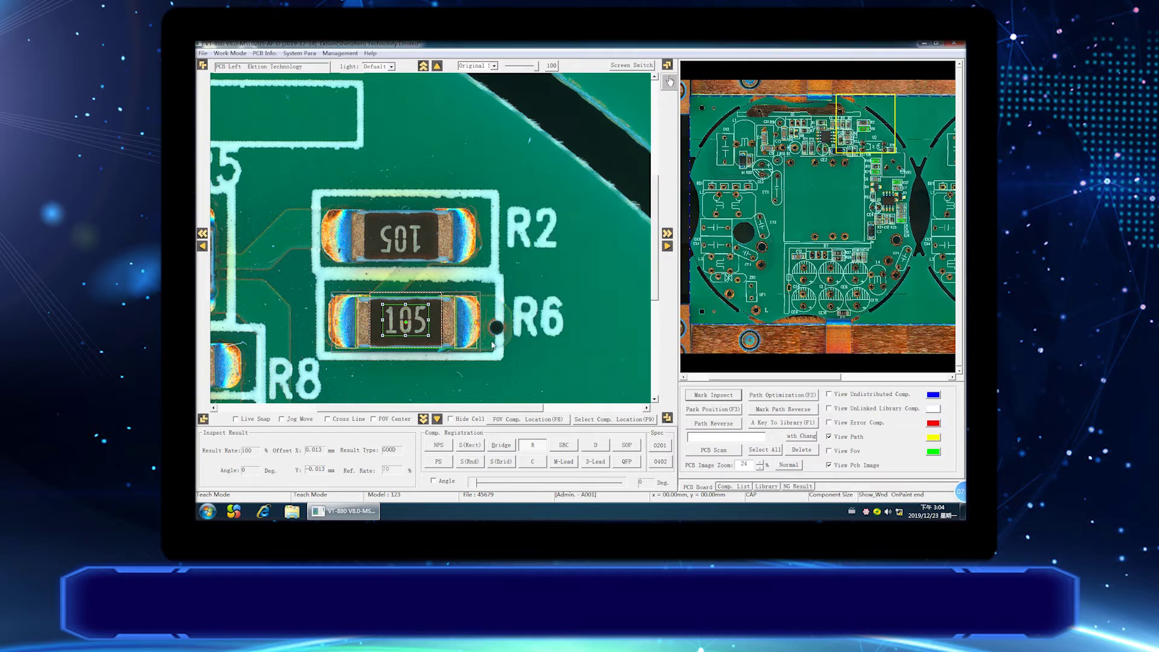
Copy the R6 resistor's library entry with Copy Lib, place the copy on R2, and end the copying.
{"action": "double_click", "coordinate": [430, 318]}
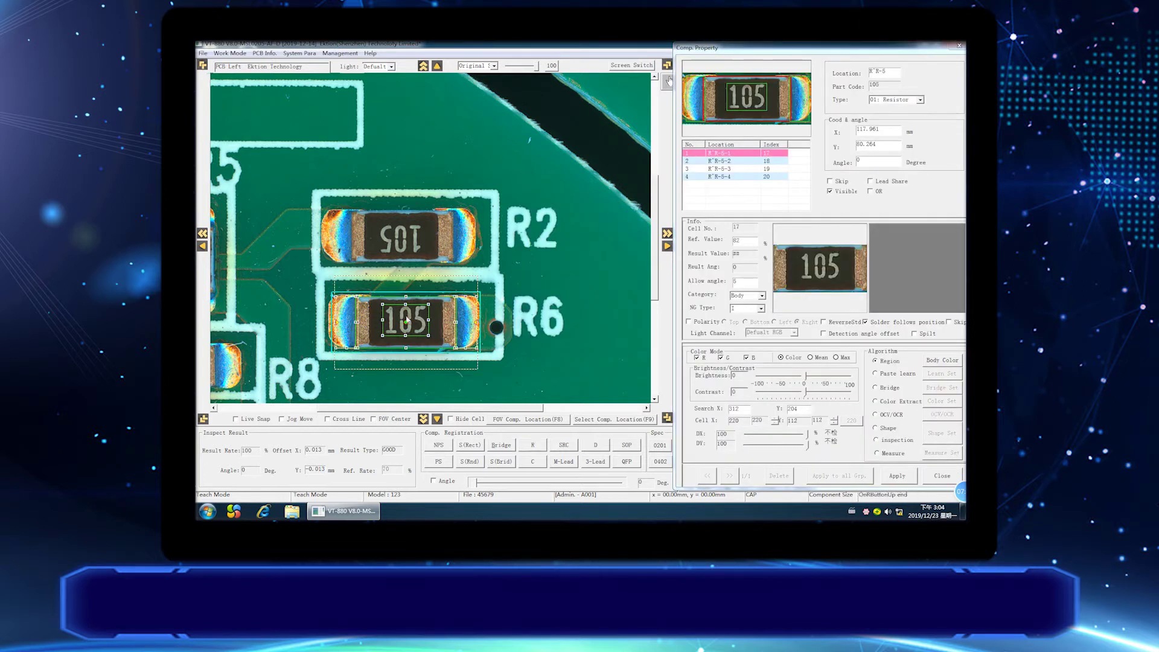
{"action": "right_click", "coordinate": [393, 282]}
{"action": "left_click", "coordinate": [416, 58]}
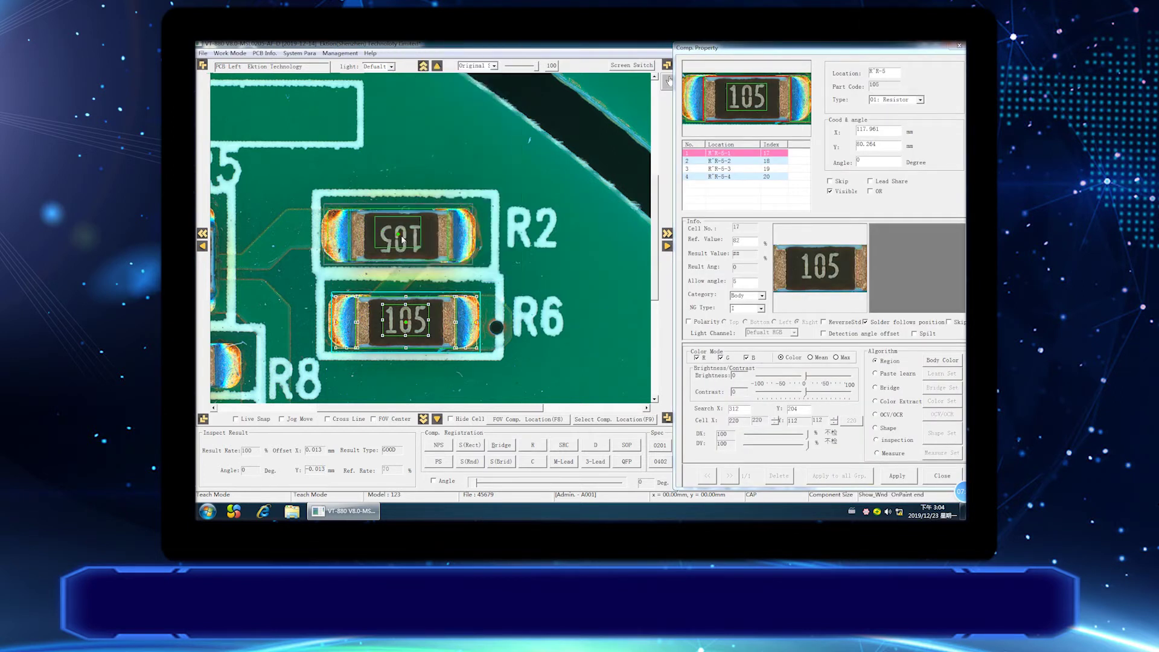
{"action": "left_click", "coordinate": [401, 238]}
{"action": "key", "text": "Escape"}
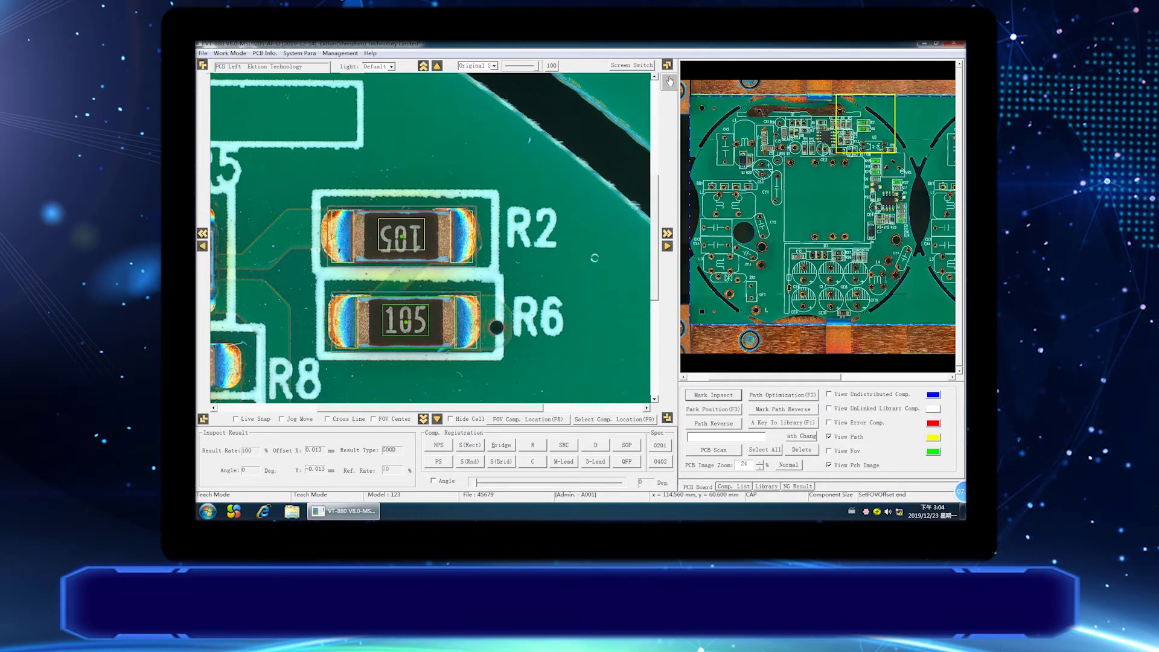
Draw a capacitor component, corner to corner, over the body of the capacitor directly above the resistor marked 0 near C8.
{"action": "left_click", "coordinate": [873, 180]}
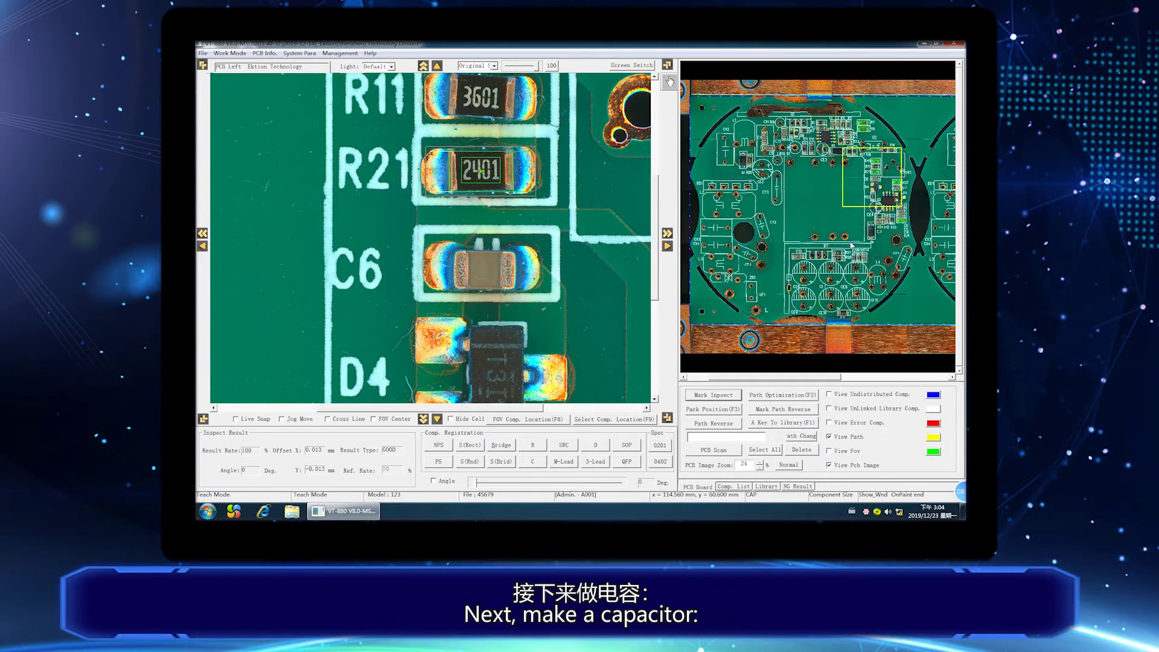
{"action": "left_click", "coordinate": [902, 214]}
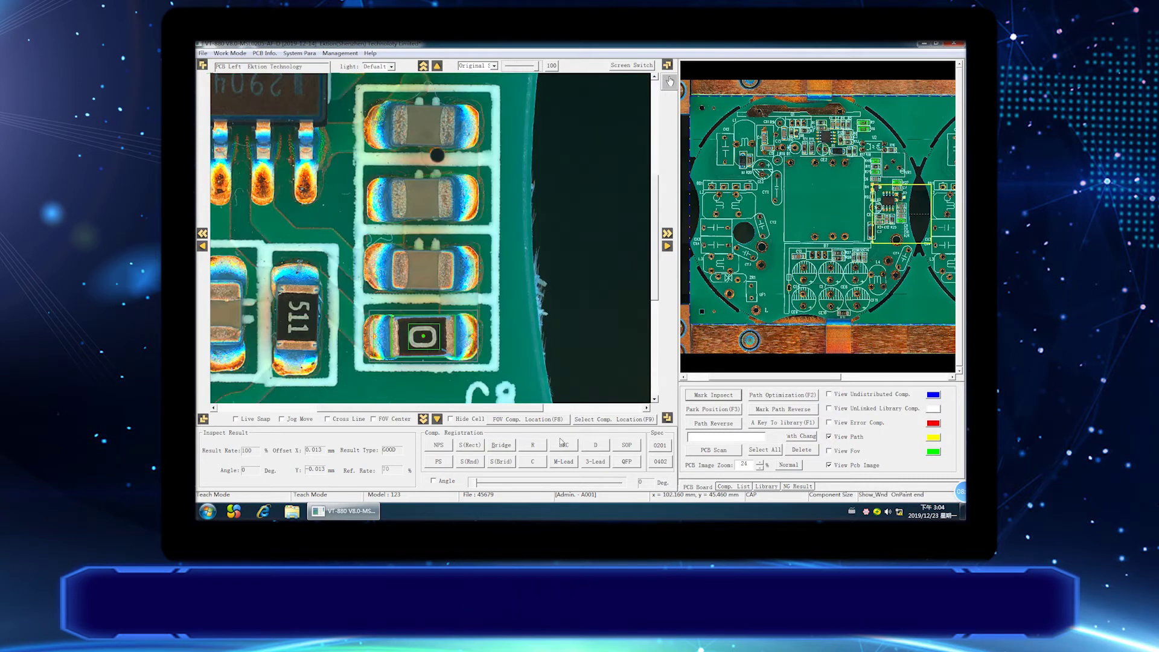
{"action": "left_click", "coordinate": [537, 462]}
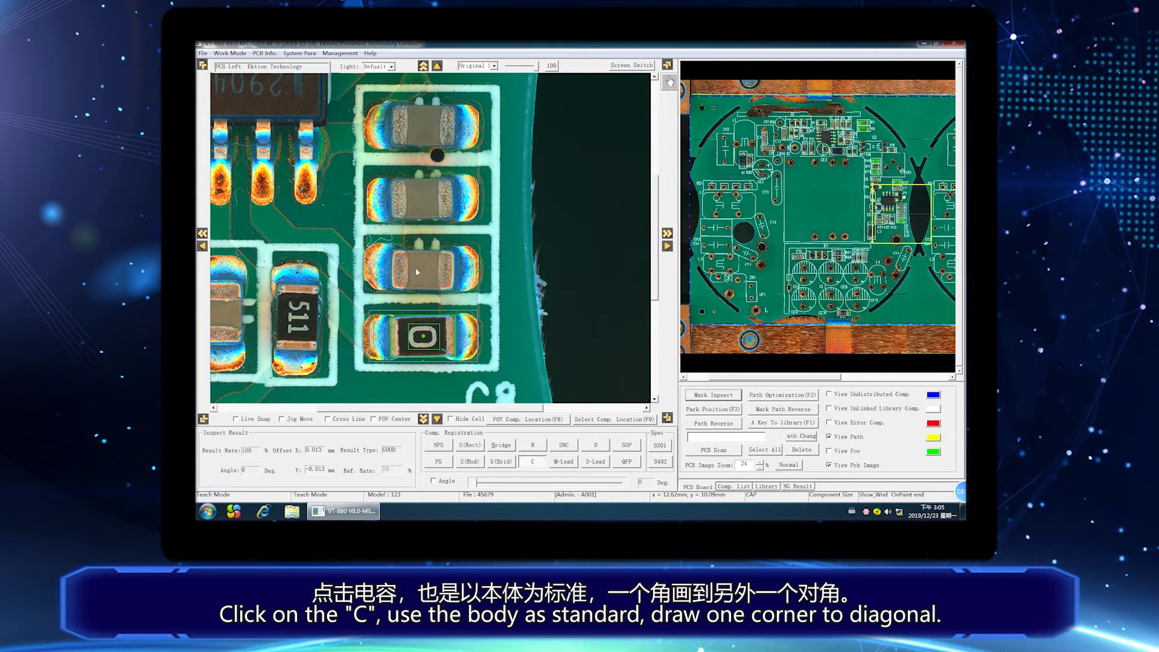
{"action": "left_click_drag", "start_coordinate": [433, 279], "coordinate": [454, 290]}
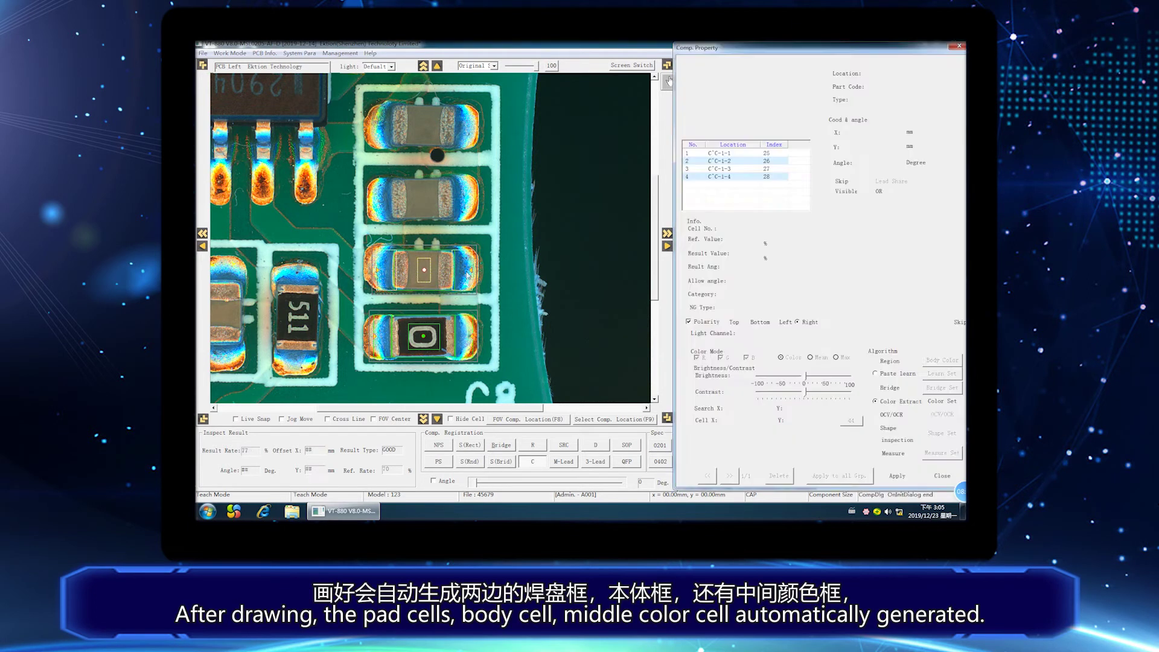
Adjust the middle color cell and both pad cells of the new capacitor to fit the part.
{"action": "left_click", "coordinate": [413, 270]}
{"action": "left_click", "coordinate": [424, 270]}
{"action": "key", "text": "Escape"}
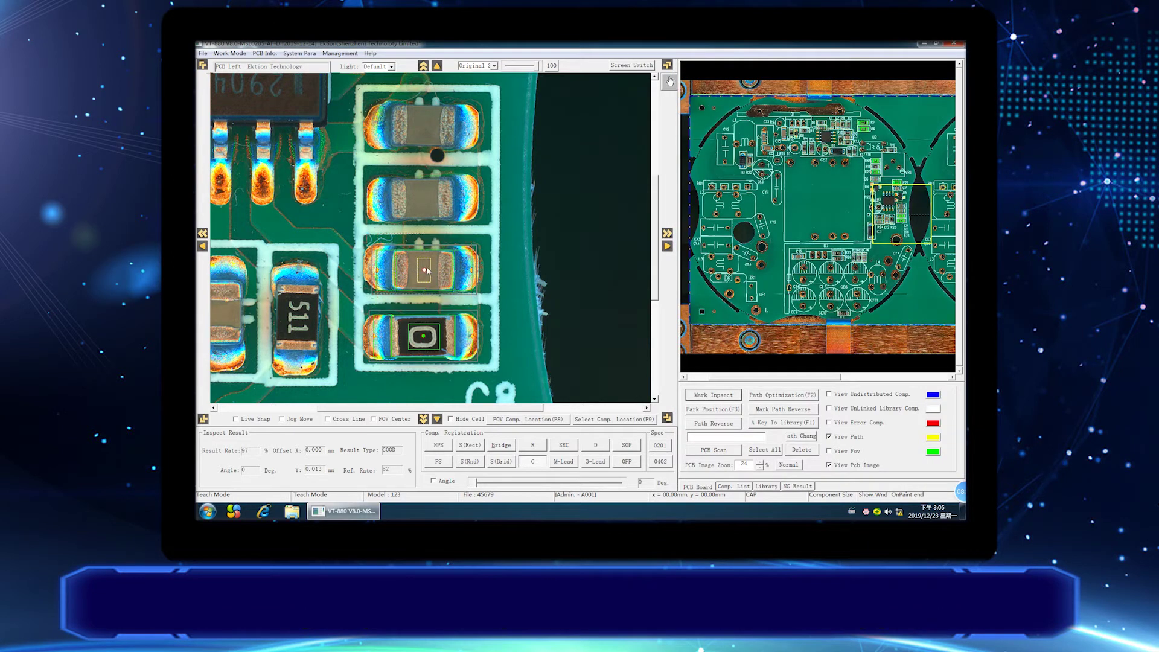
{"action": "double_click", "coordinate": [427, 269]}
{"action": "left_click", "coordinate": [463, 270]}
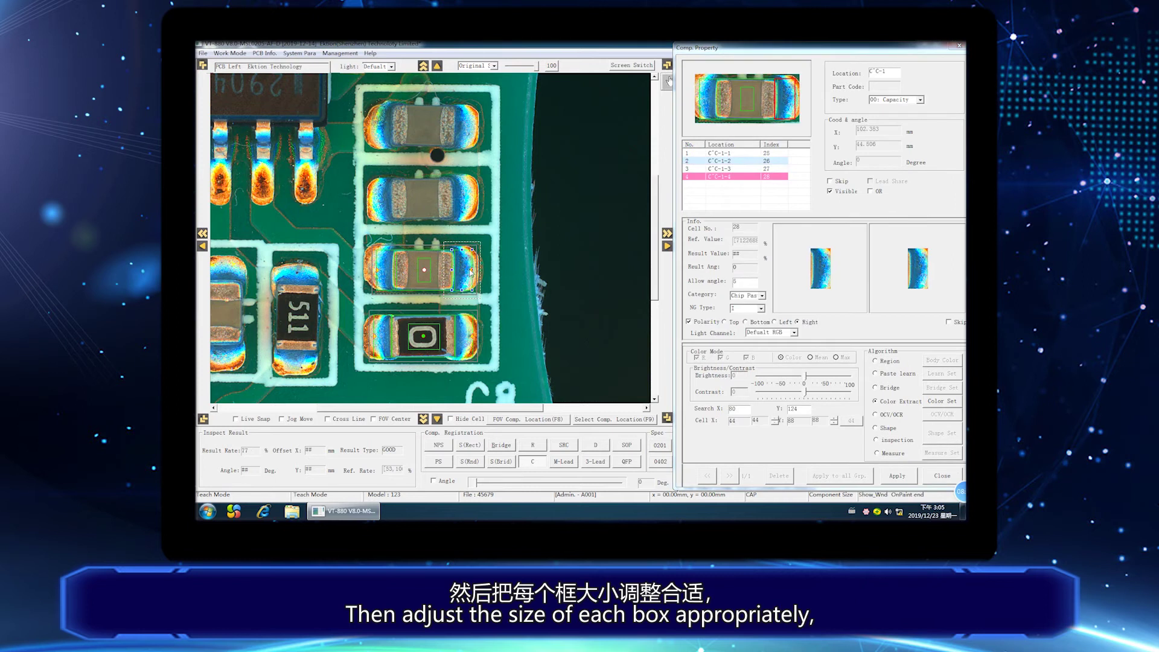
{"action": "key", "text": "Escape"}
{"action": "double_click", "coordinate": [388, 270]}
{"action": "key", "text": "Escape"}
Insert the new capacitor into the component library as type Capacity with part code 123.
{"action": "double_click", "coordinate": [439, 257]}
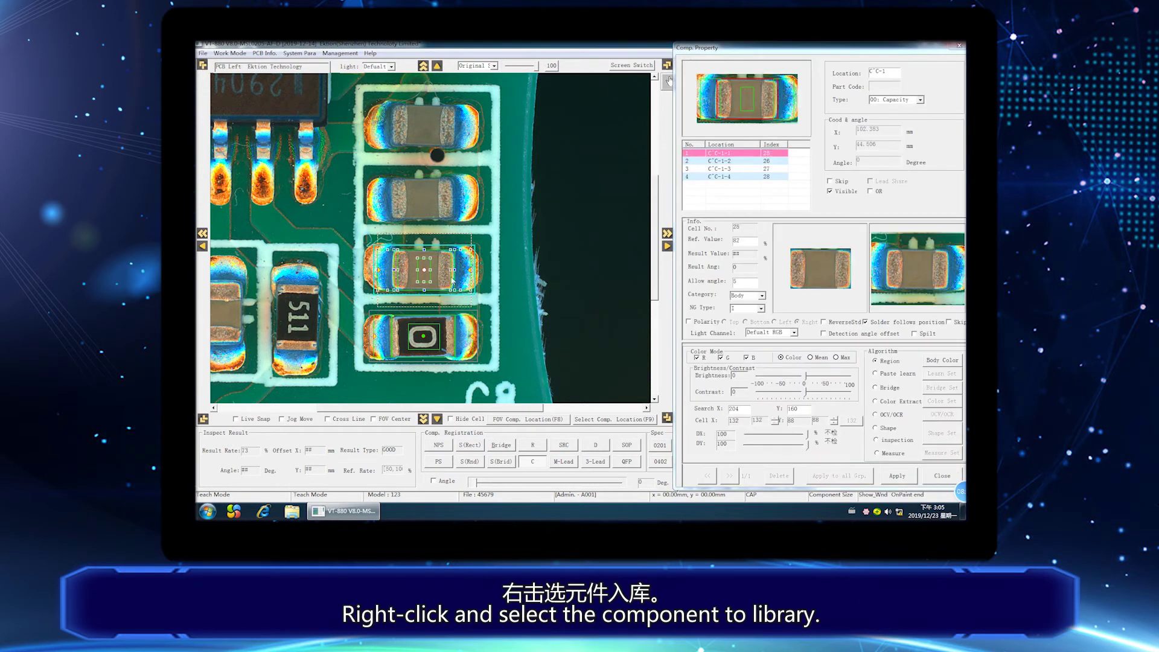
{"action": "right_click", "coordinate": [439, 257]}
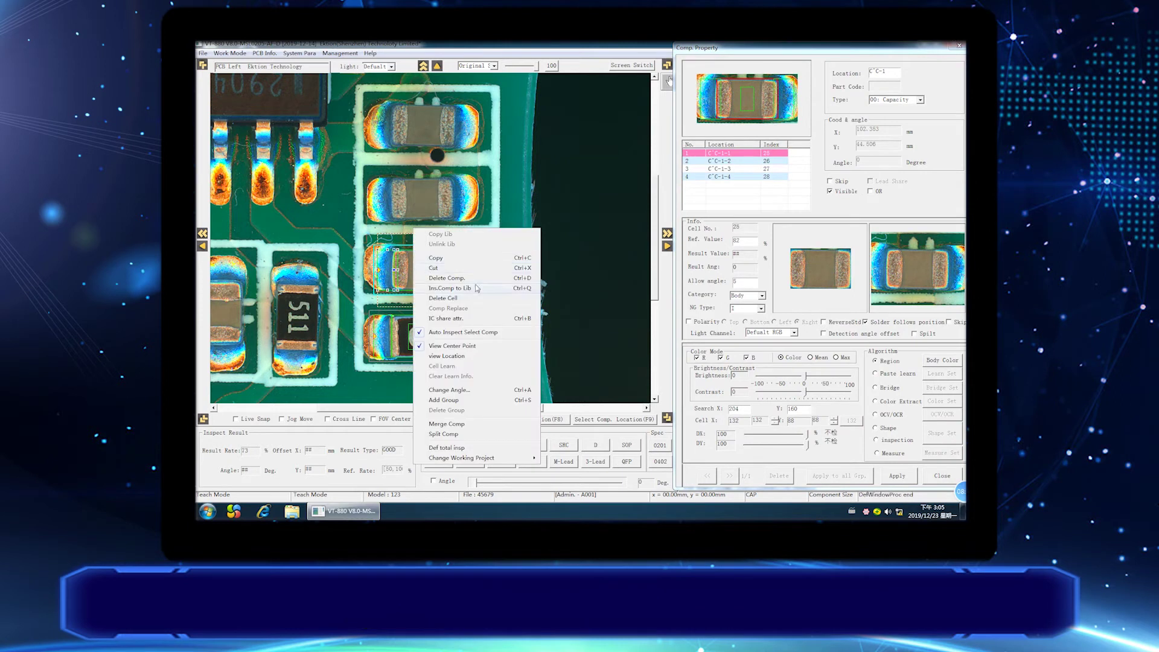
{"action": "left_click", "coordinate": [450, 288]}
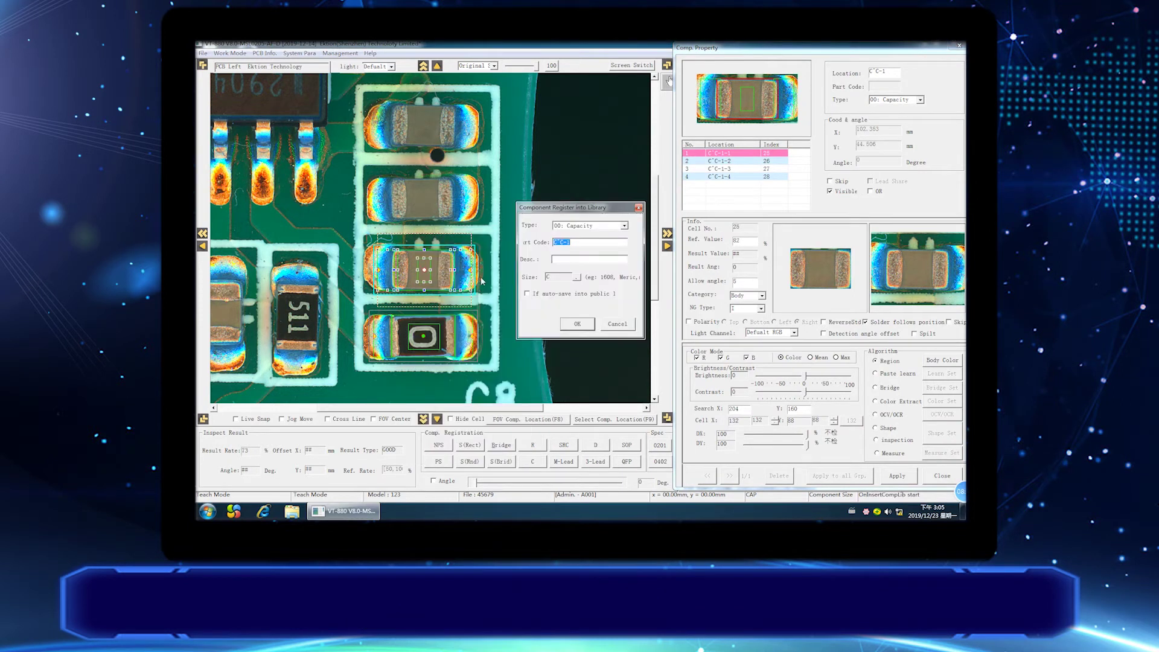
{"action": "type", "text": "1"}
{"action": "left_click", "coordinate": [577, 324]}
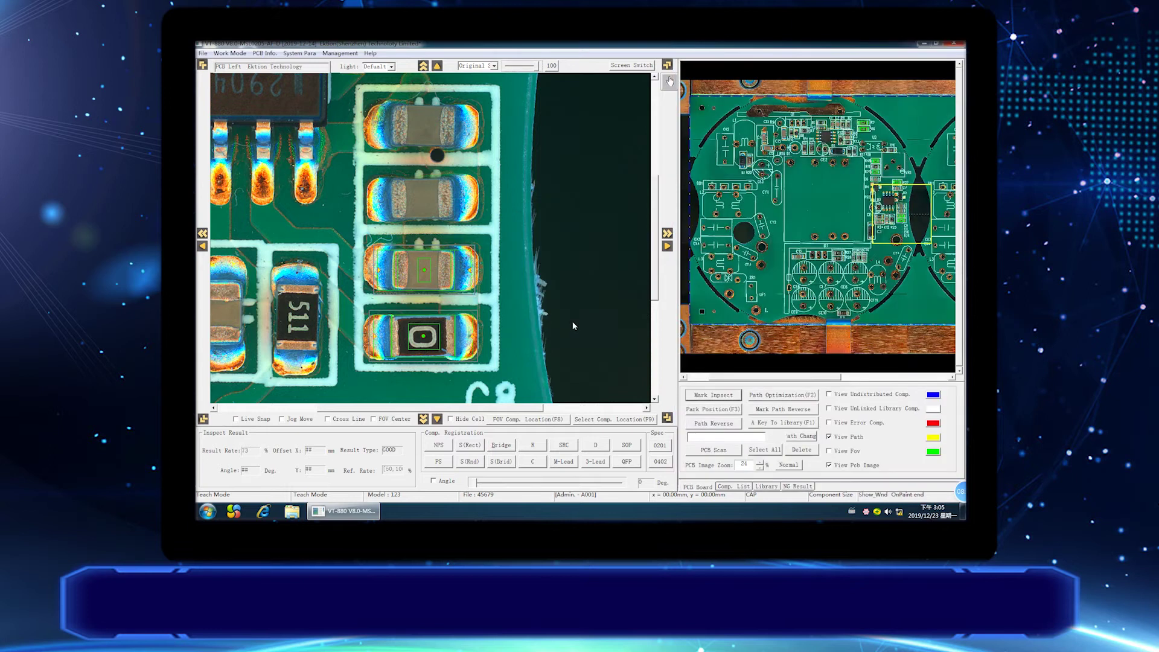
Copy the capacitor's library entry with Copy Lib and place copies on the two identical capacitors above it.
{"action": "double_click", "coordinate": [468, 295]}
{"action": "right_click", "coordinate": [414, 234]}
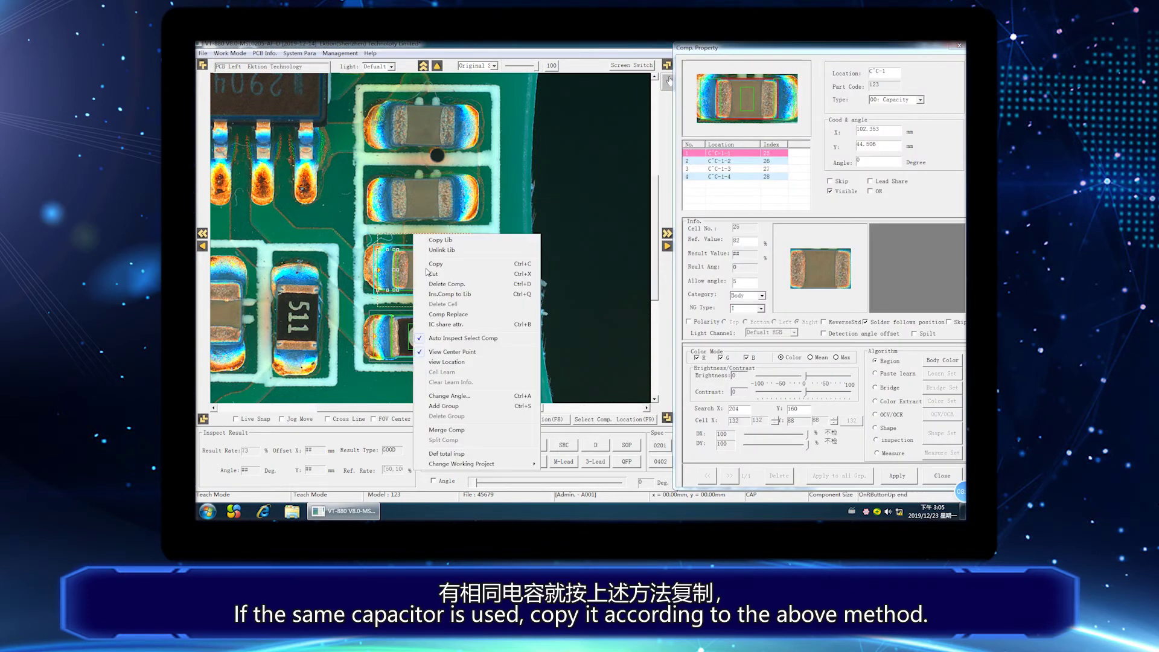
{"action": "left_click", "coordinate": [440, 241]}
{"action": "left_click", "coordinate": [425, 124]}
{"action": "left_click", "coordinate": [942, 476]}
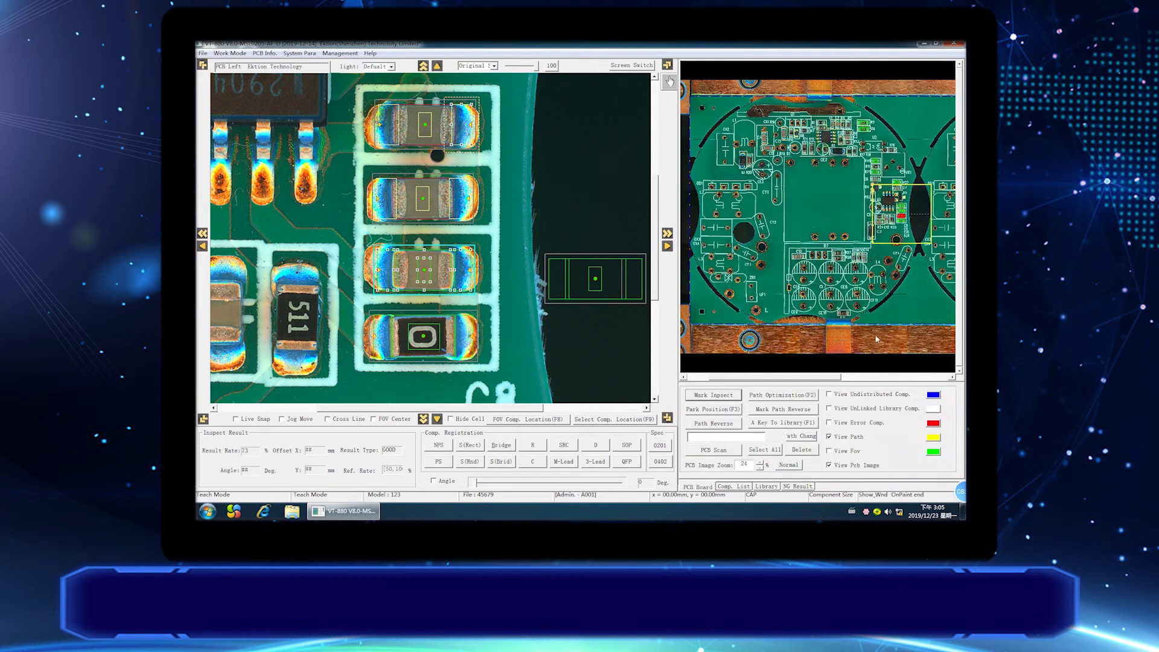
Place another copy of the library capacitor on C14 and end the copying.
{"action": "left_click", "coordinate": [863, 260]}
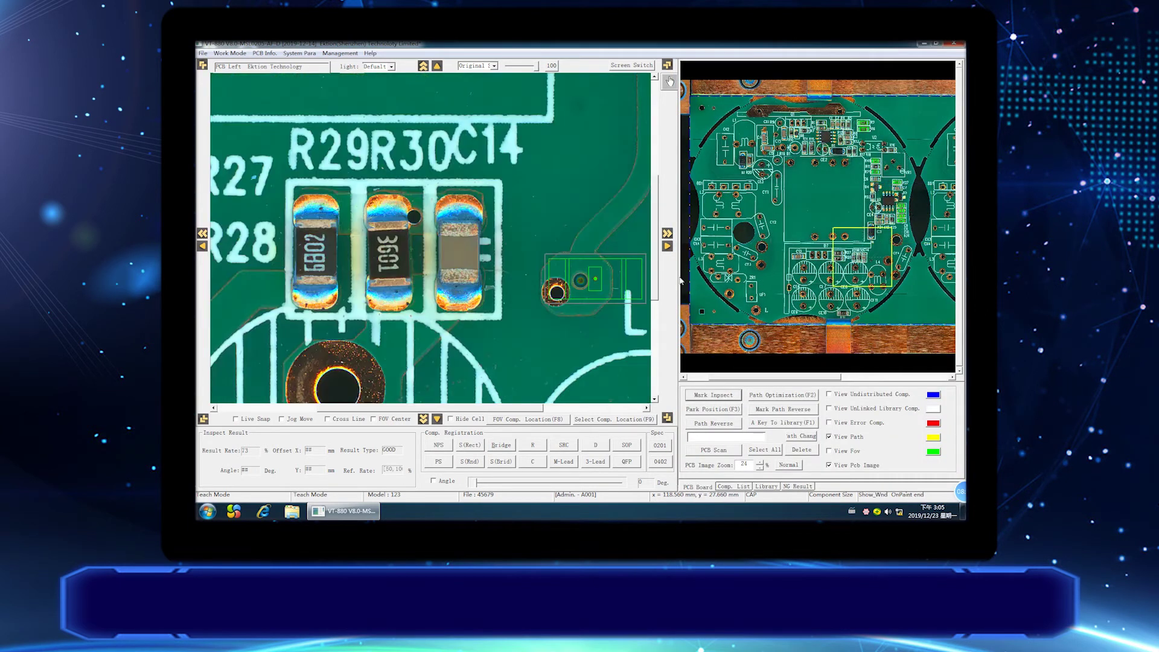
{"action": "left_click", "coordinate": [462, 248]}
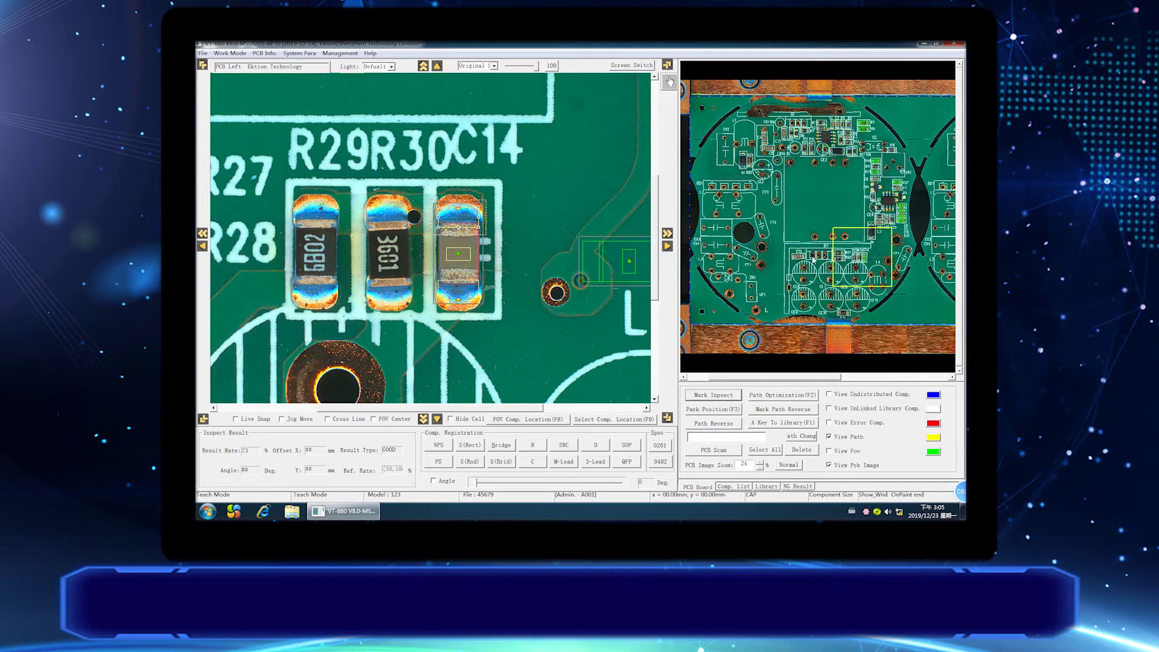
{"action": "right_click", "coordinate": [799, 254]}
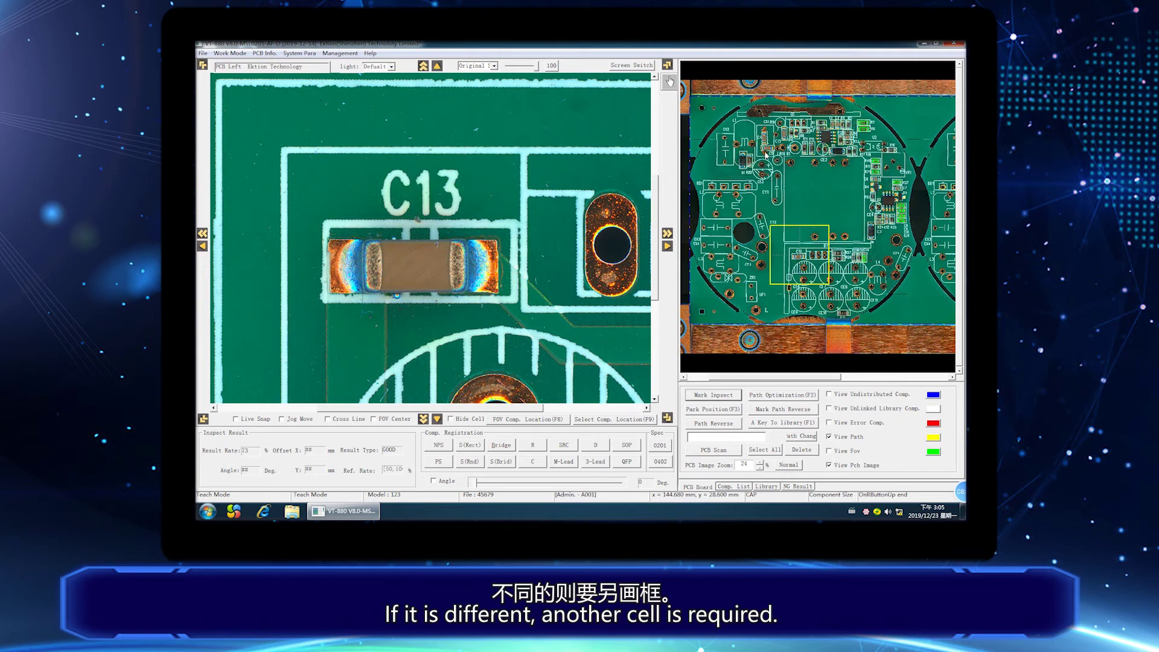
Draw a new capacitor component over the body of C13.
{"action": "left_click", "coordinate": [527, 449]}
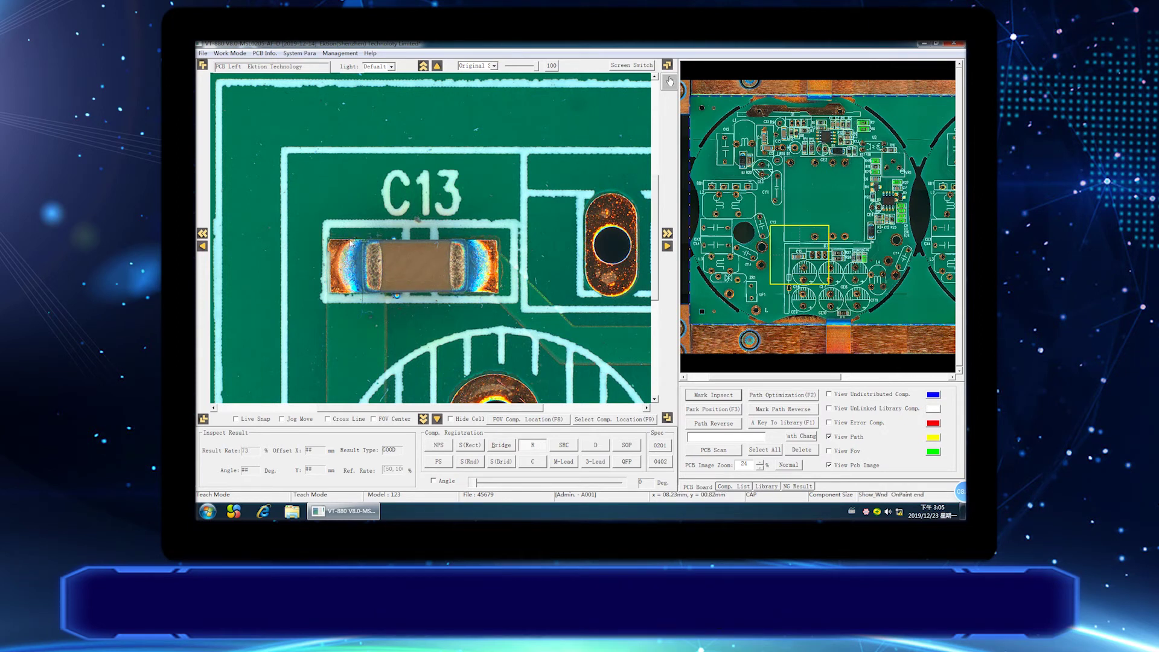
{"action": "left_click", "coordinate": [534, 461]}
{"action": "left_click_drag", "start_coordinate": [364, 241], "coordinate": [488, 266]}
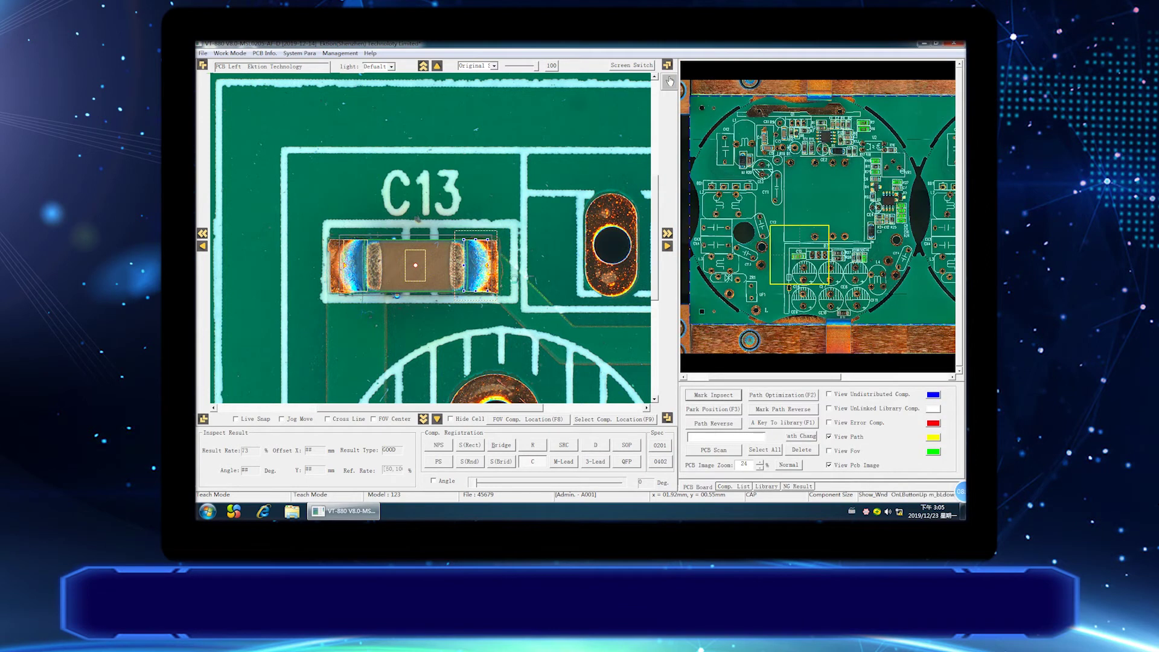
Insert the newly drawn C13 capacitor into the component library as type Capacity.
{"action": "double_click", "coordinate": [483, 266]}
{"action": "left_click", "coordinate": [451, 299]}
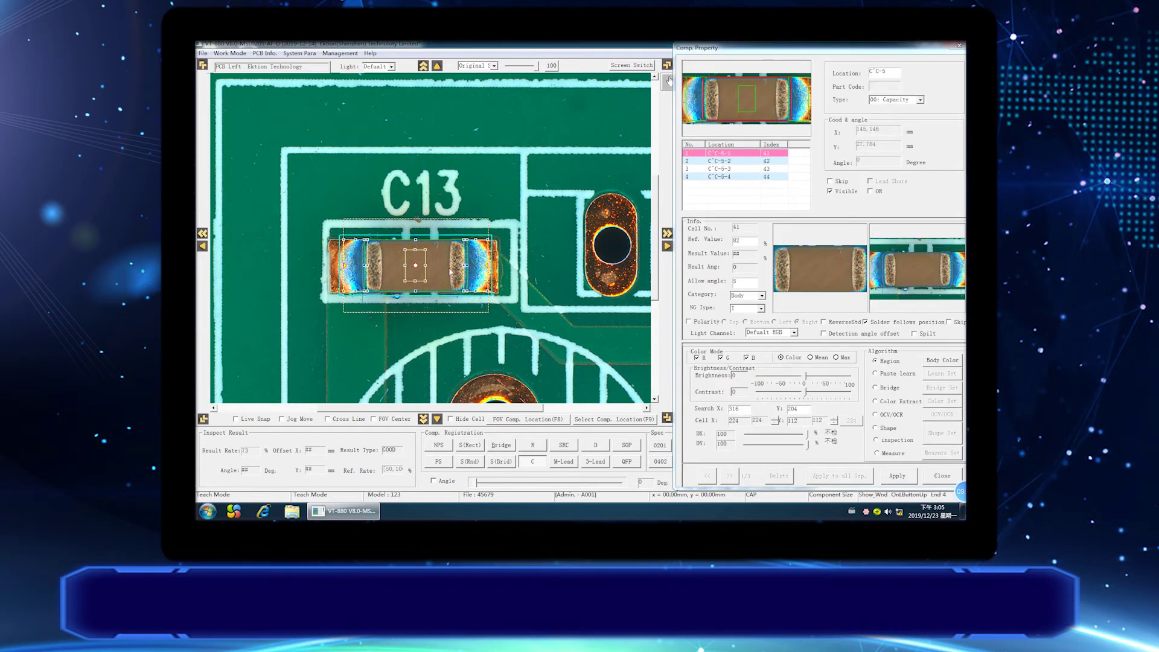
{"action": "key", "text": "q"}
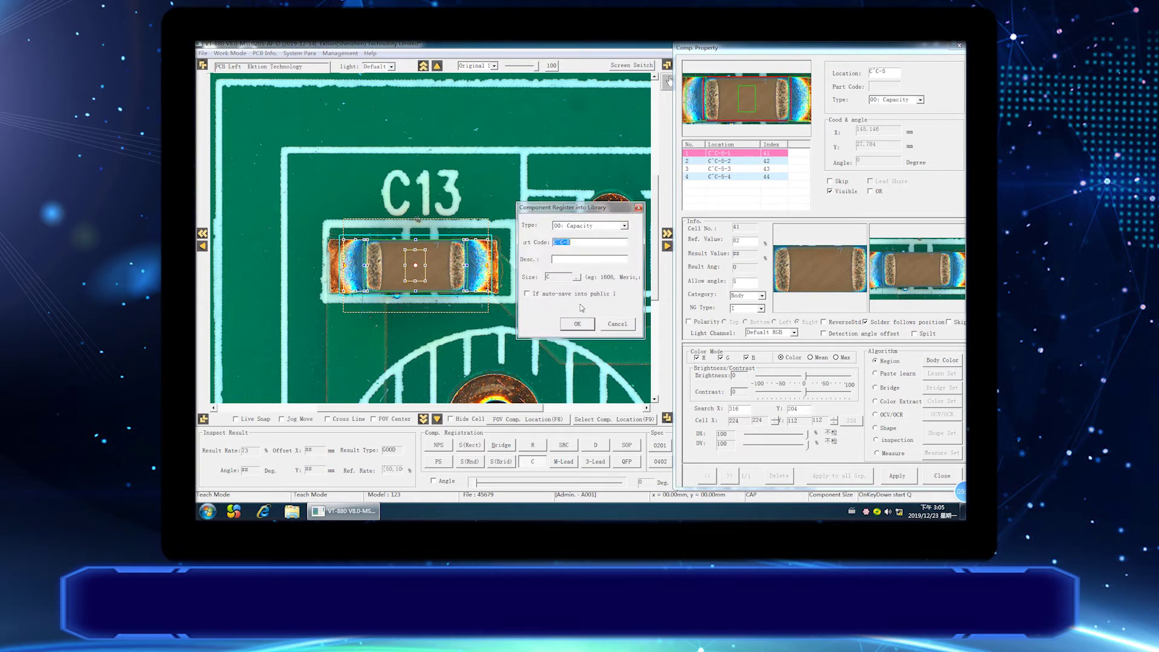
{"action": "left_click", "coordinate": [577, 324]}
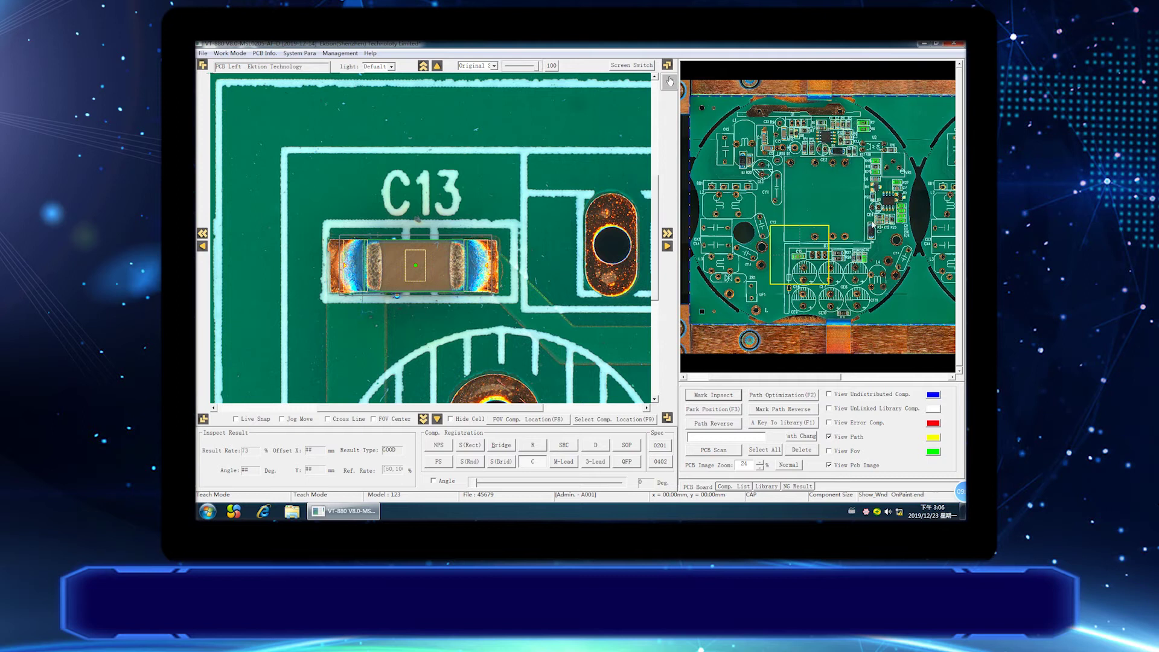
Draw a diode (D) component from corner to corner over the body of the part marked M7.
{"action": "left_click", "coordinate": [748, 162]}
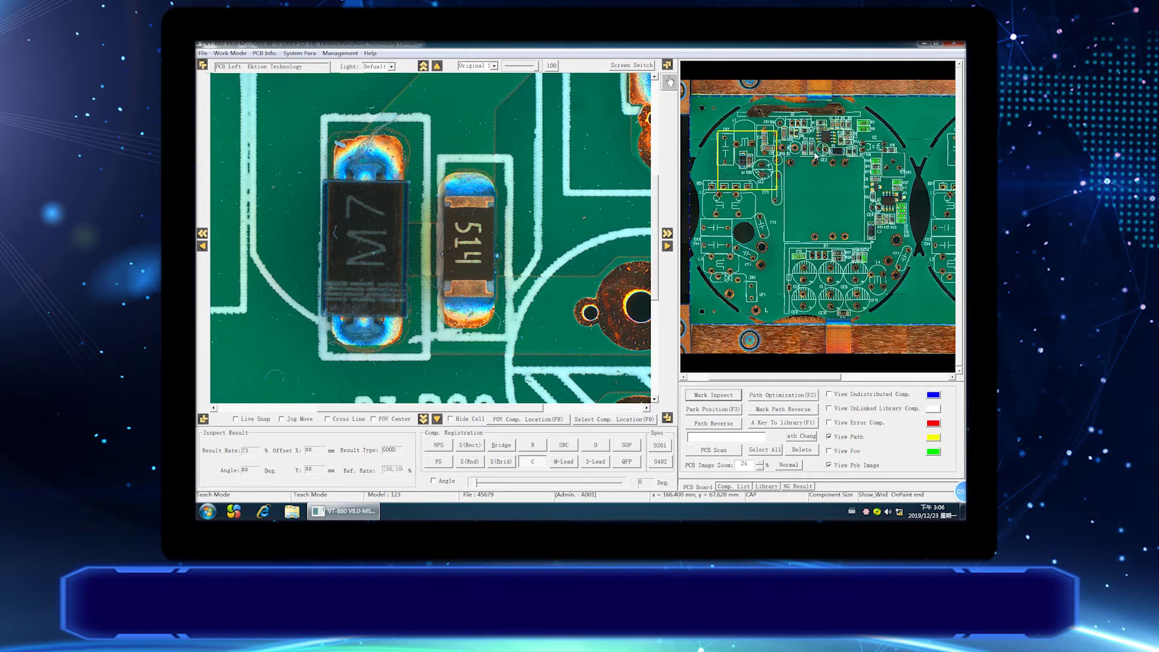
{"action": "left_click", "coordinate": [743, 163]}
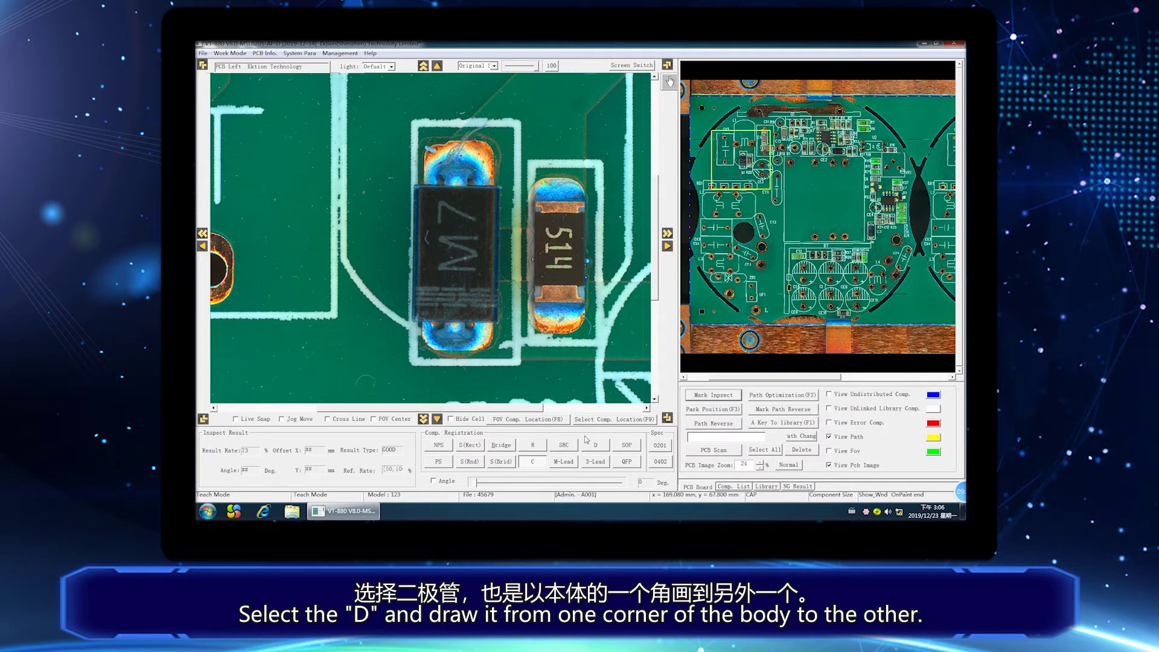
{"action": "left_click", "coordinate": [595, 449]}
{"action": "mouse_move", "coordinate": [415, 184]}
{"action": "left_mouse_down"}
{"action": "mouse_move", "coordinate": [429, 256]}
{"action": "mouse_move", "coordinate": [470, 314]}
{"action": "mouse_move", "coordinate": [499, 324]}
{"action": "left_mouse_up"}
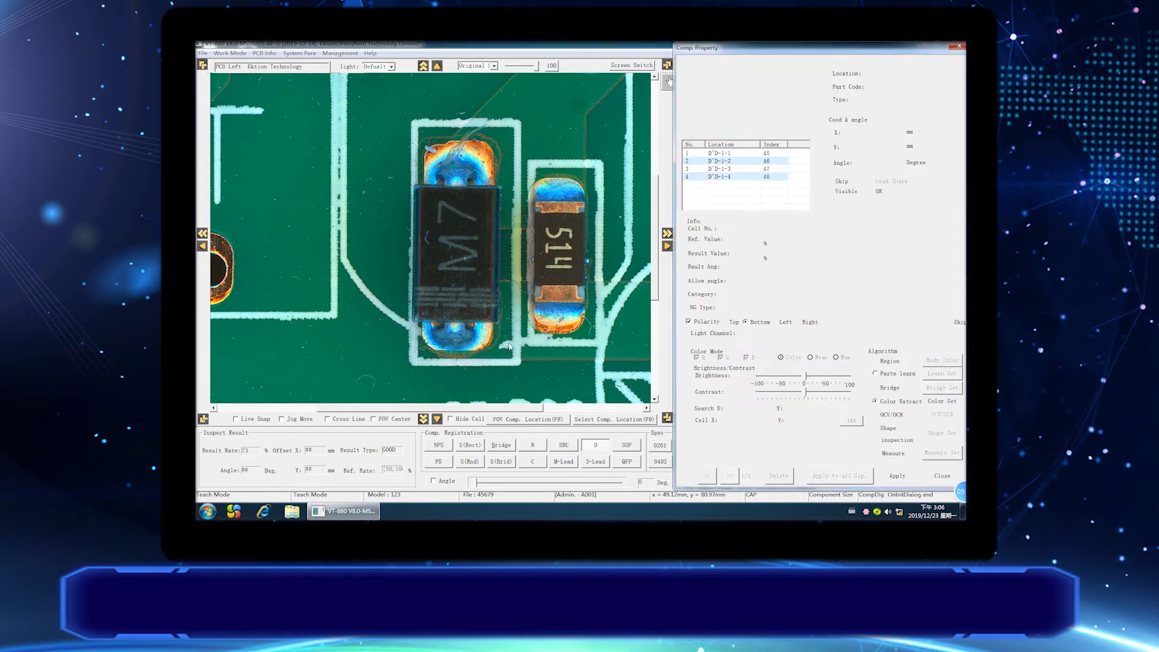
Check the M7 diode's pad and body cells and tighten its silk cell around the M7 marking.
{"action": "double_click", "coordinate": [454, 340]}
{"action": "left_click", "coordinate": [448, 161]}
{"action": "left_click", "coordinate": [455, 219]}
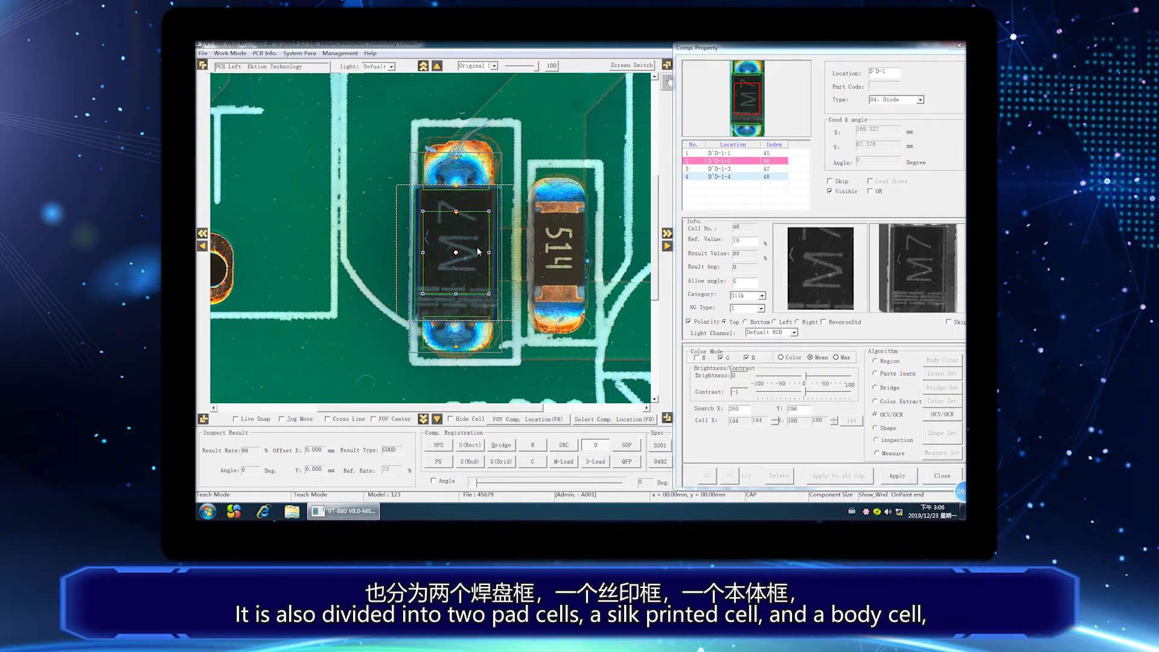
{"action": "left_click", "coordinate": [488, 305]}
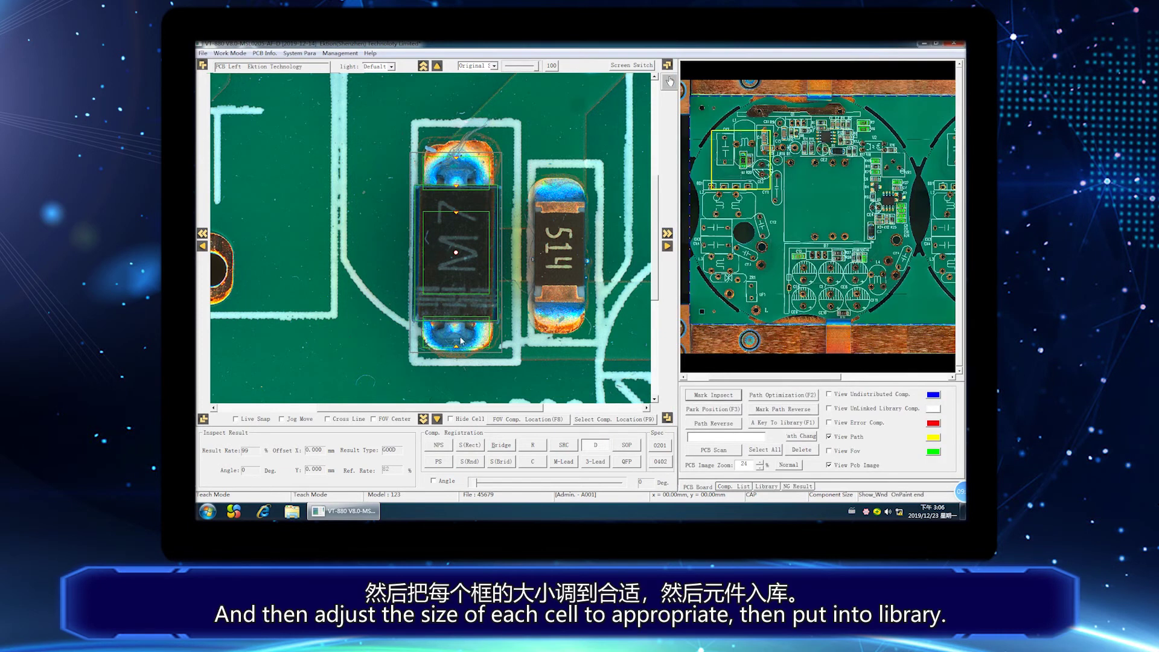
{"action": "double_click", "coordinate": [458, 340]}
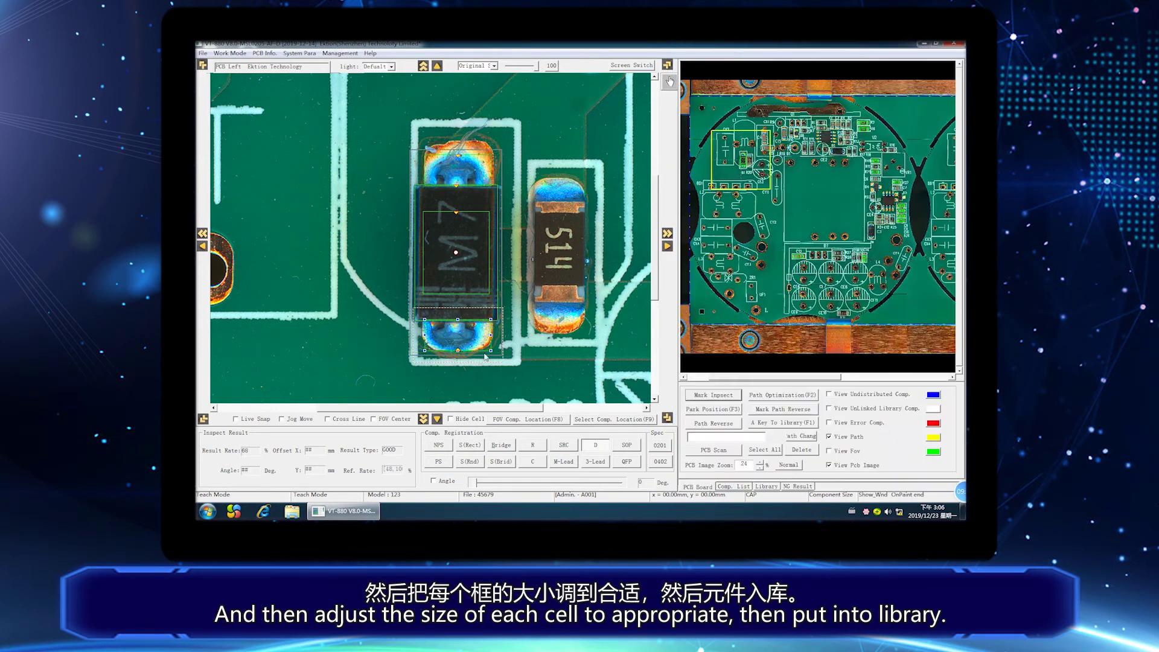
{"action": "double_click", "coordinate": [448, 256]}
{"action": "left_click_drag", "start_coordinate": [443, 256], "coordinate": [448, 240]}
{"action": "left_click_drag", "start_coordinate": [495, 281], "coordinate": [484, 279]}
{"action": "left_click", "coordinate": [515, 322]}
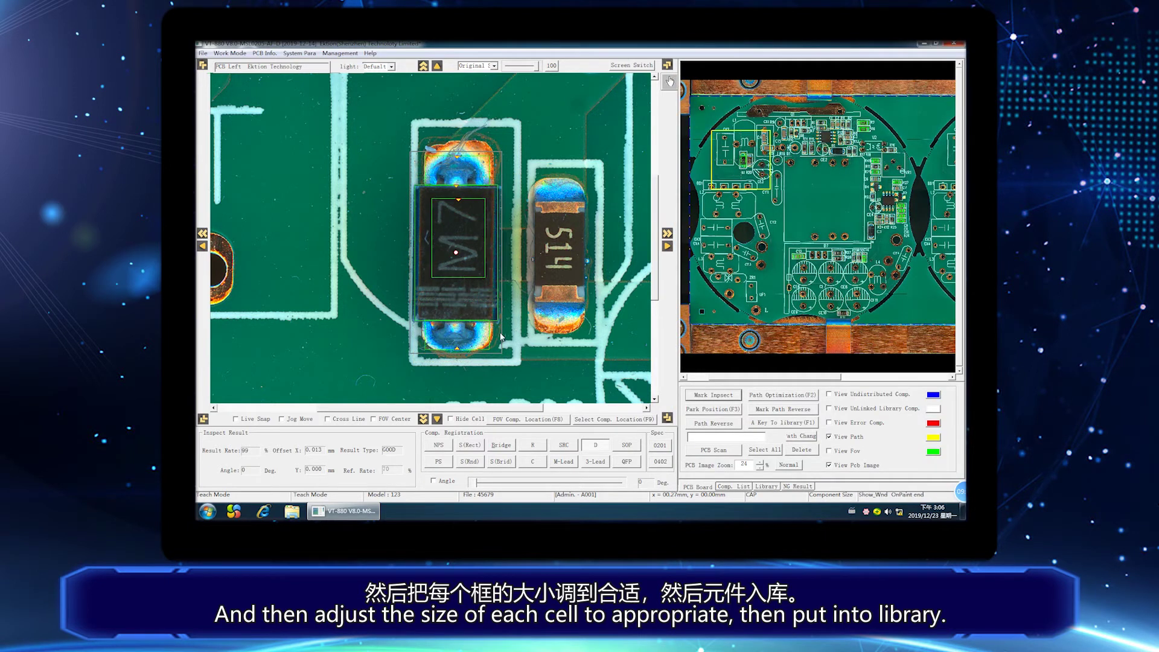
Insert the diode component into the library as type Diode with part code m7.
{"action": "double_click", "coordinate": [498, 315]}
{"action": "right_click", "coordinate": [458, 219]}
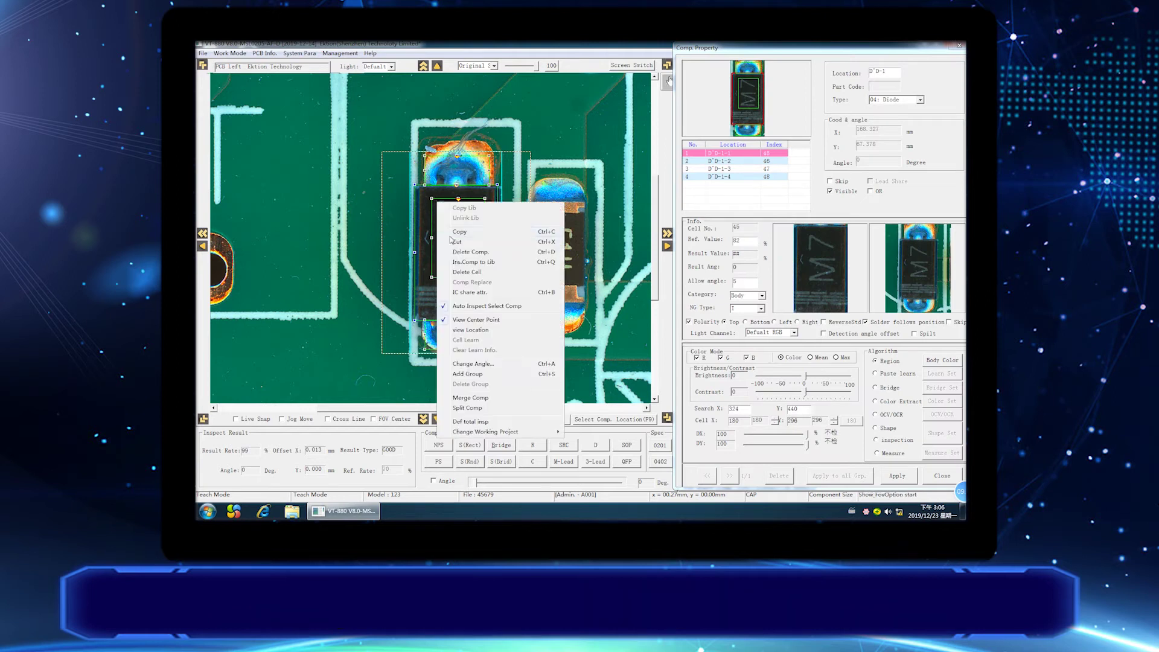
{"action": "left_click", "coordinate": [514, 265]}
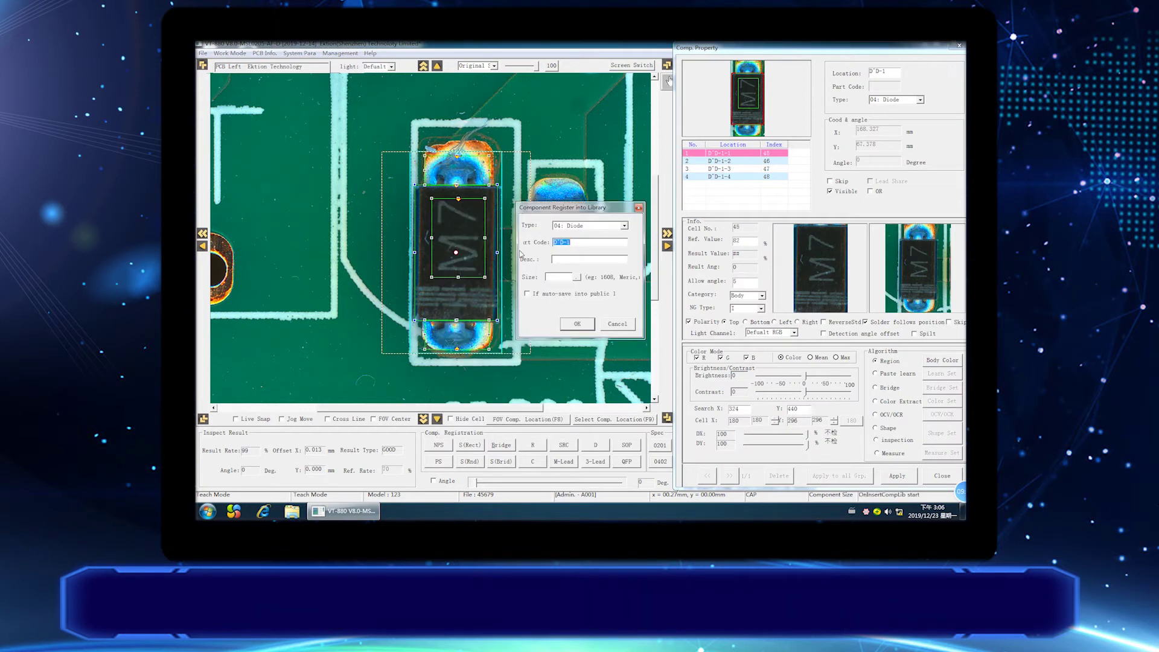
{"action": "type", "text": "m7"}
{"action": "left_click", "coordinate": [577, 324]}
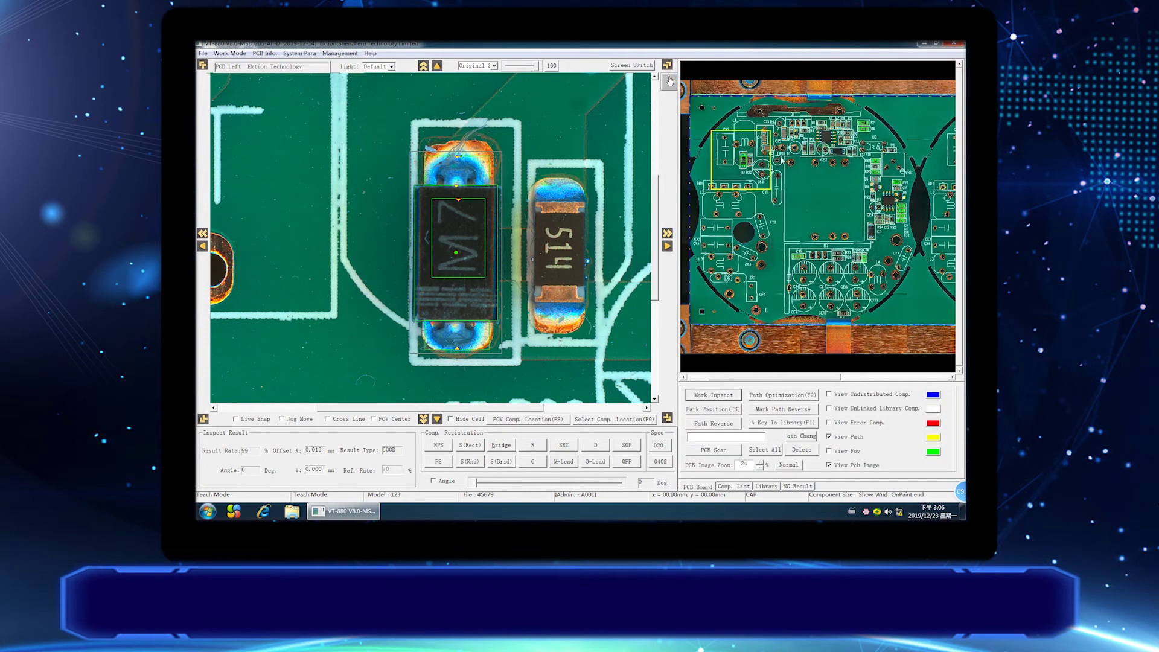
Draw a 3-Lead component from corner to corner over the body of D5.
{"action": "left_click", "coordinate": [838, 151]}
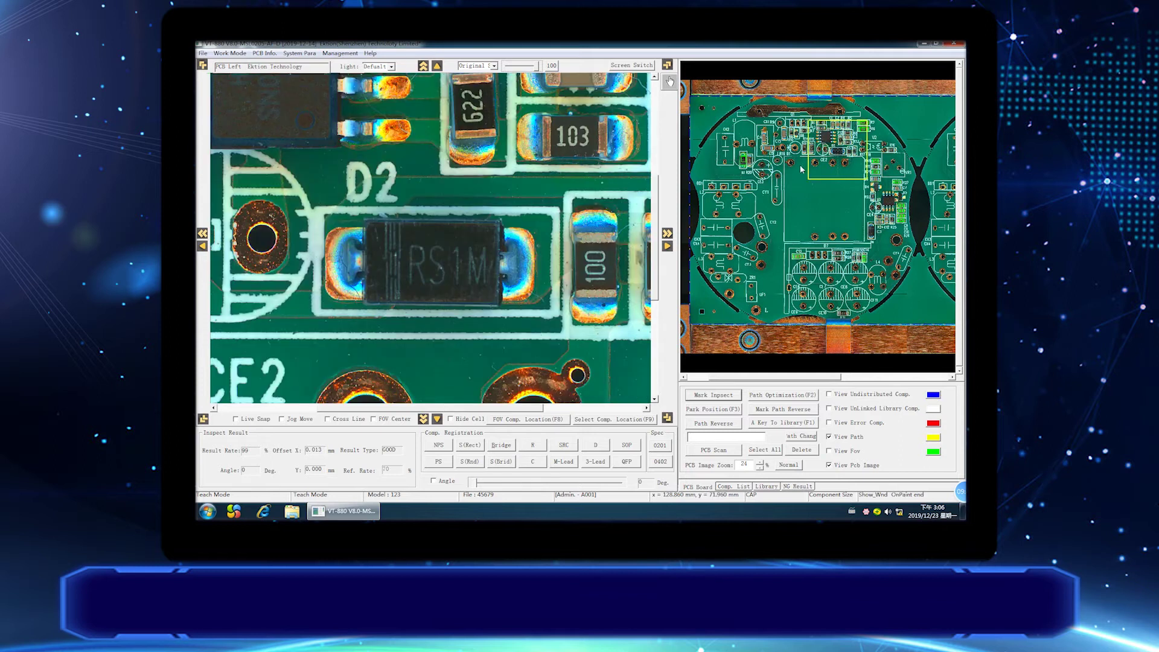
{"action": "left_click", "coordinate": [782, 146]}
{"action": "left_click", "coordinate": [899, 196]}
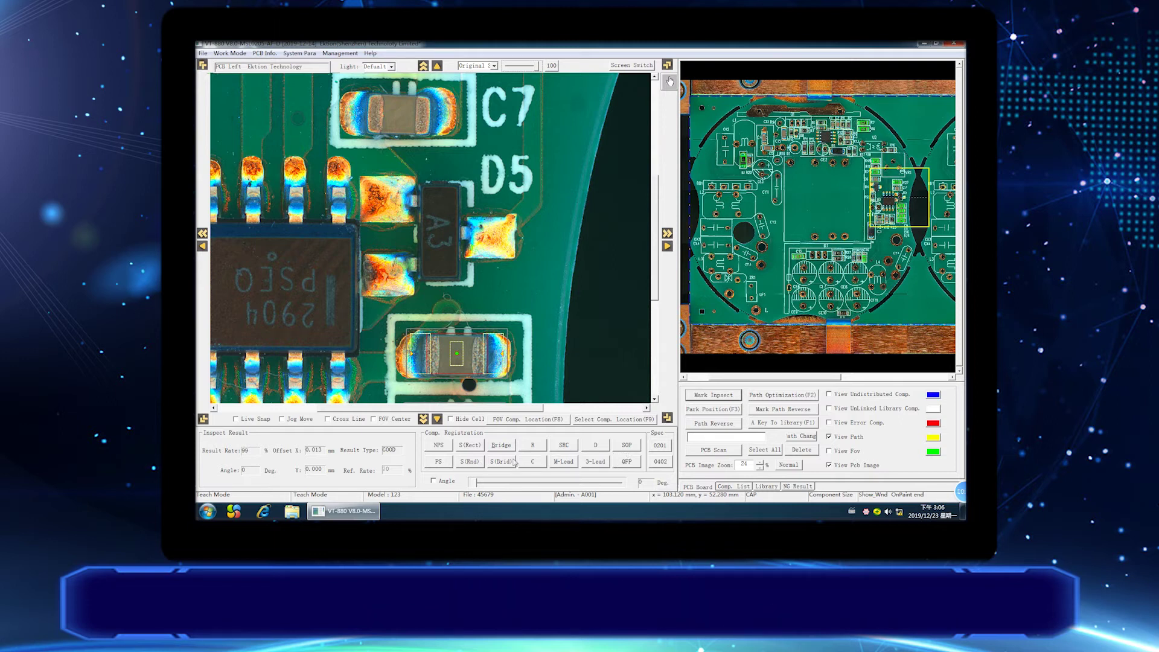
{"action": "left_click", "coordinate": [593, 460]}
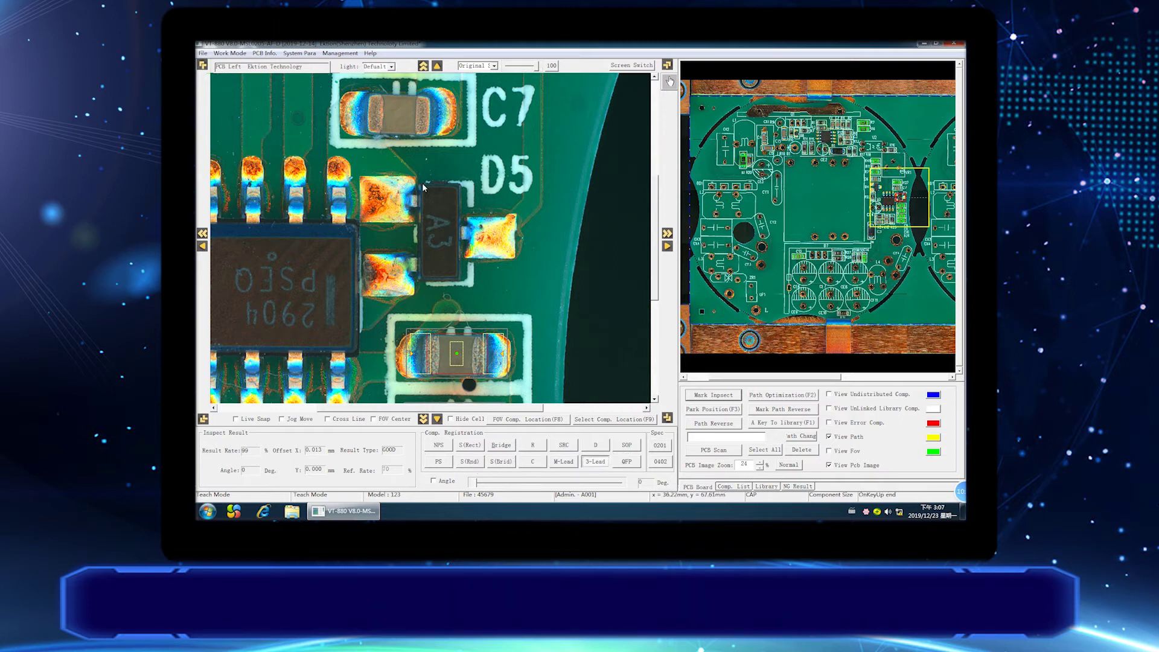
{"action": "left_click_drag", "start_coordinate": [422, 183], "coordinate": [477, 284]}
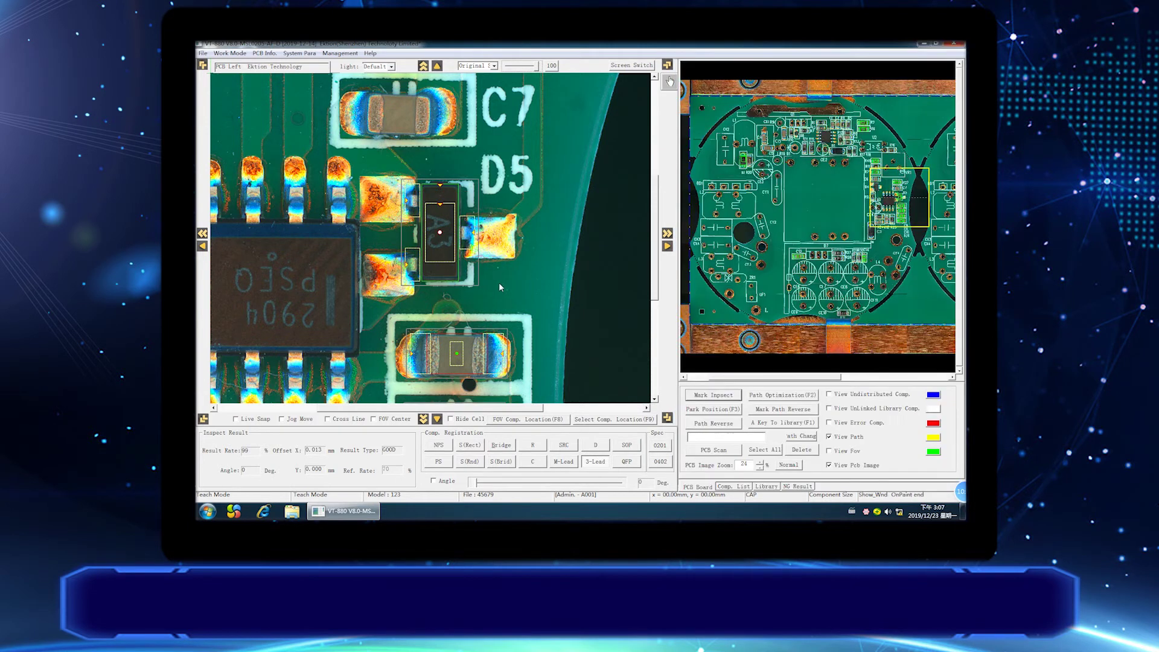
Resize the lead cells of the D5 component to fit its single-side lead and the lower lead on the opposite side.
{"action": "left_click", "coordinate": [469, 238]}
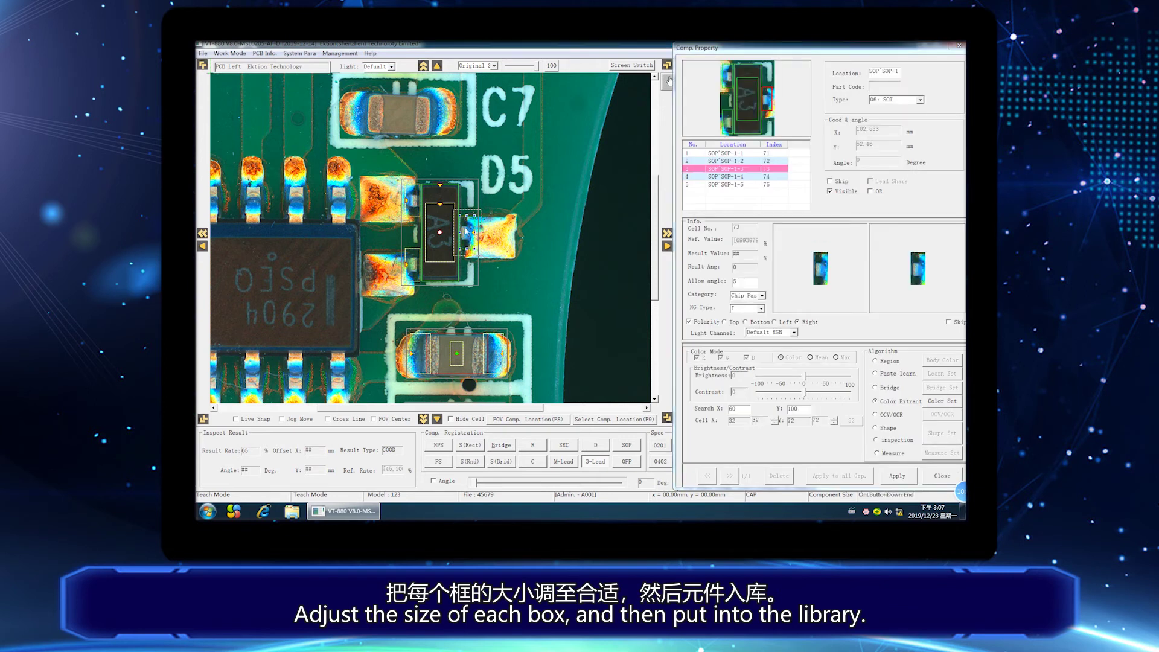
{"action": "left_click_drag", "start_coordinate": [478, 253], "coordinate": [488, 258]}
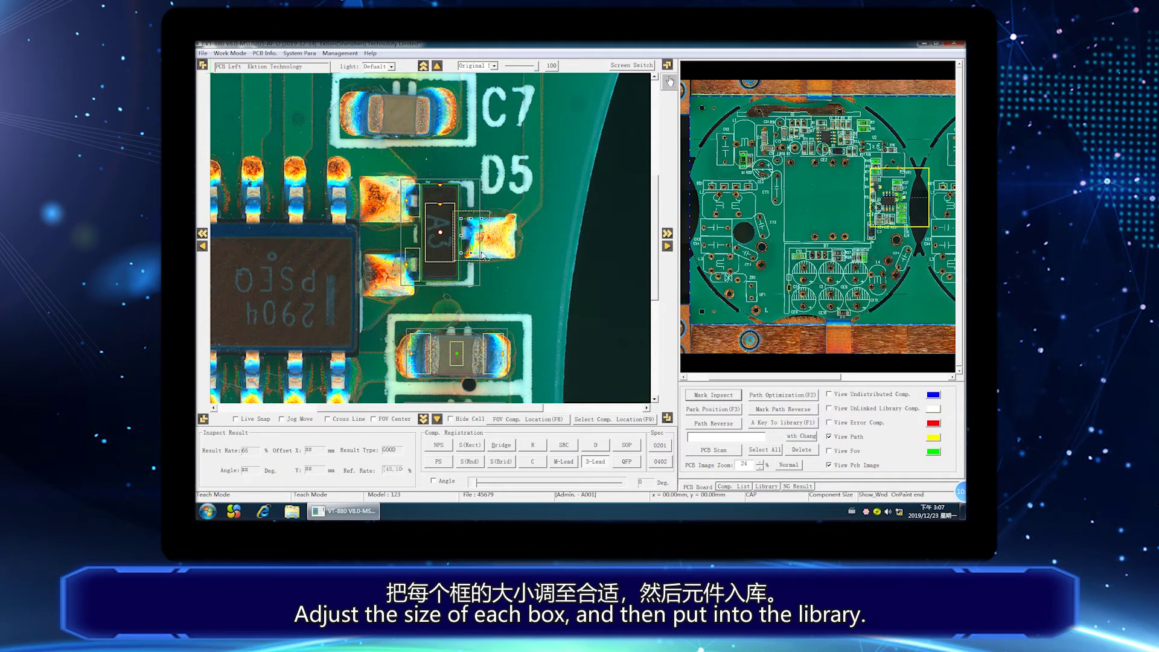
{"action": "left_click_drag", "start_coordinate": [409, 273], "coordinate": [416, 293]}
{"action": "left_click", "coordinate": [413, 206]}
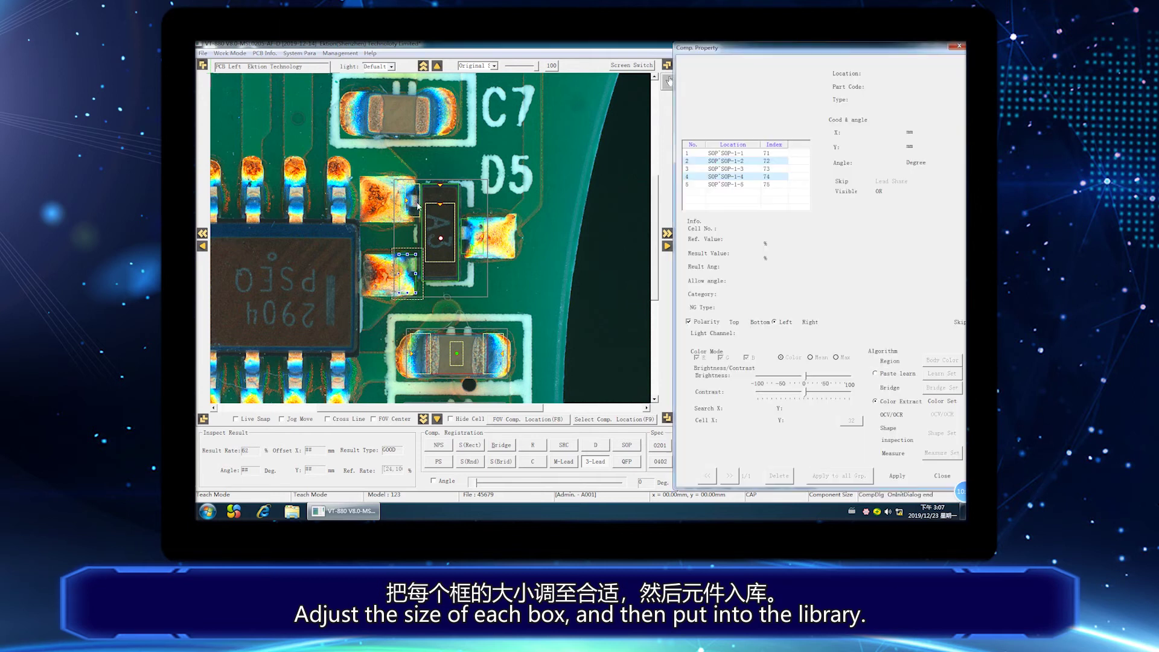
Shrink D5's silk cell to fit closely around the A3 marking on the body.
{"action": "left_click", "coordinate": [433, 247]}
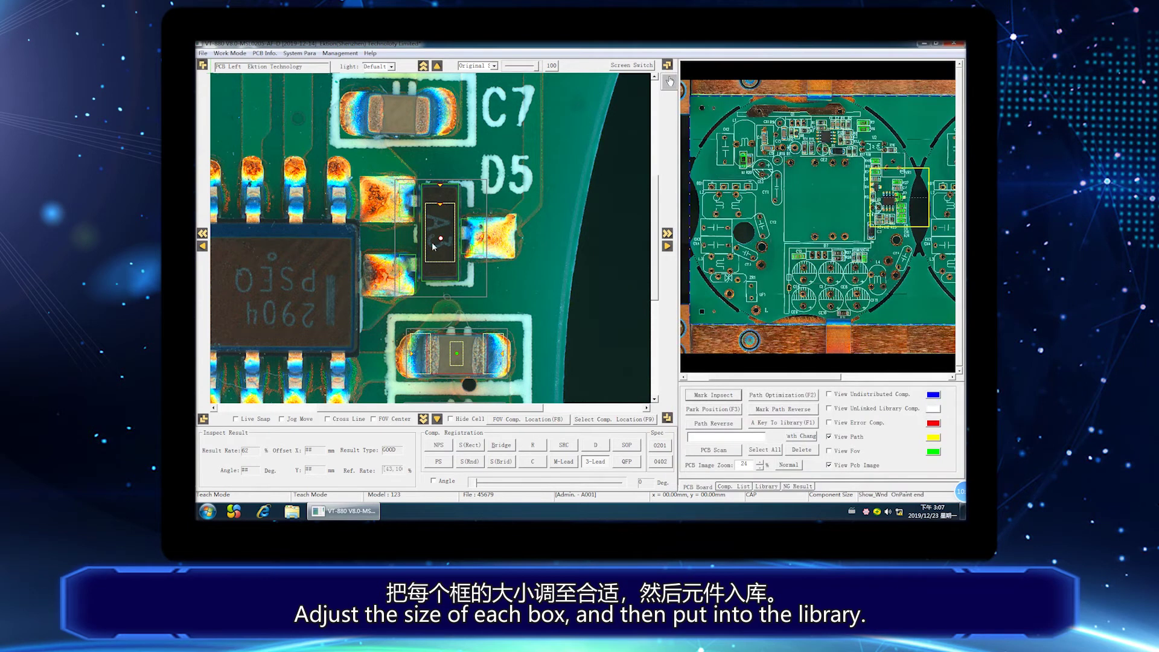
{"action": "left_click", "coordinate": [433, 247]}
{"action": "left_click_drag", "start_coordinate": [426, 206], "coordinate": [425, 211]}
{"action": "left_click_drag", "start_coordinate": [454, 262], "coordinate": [453, 253]}
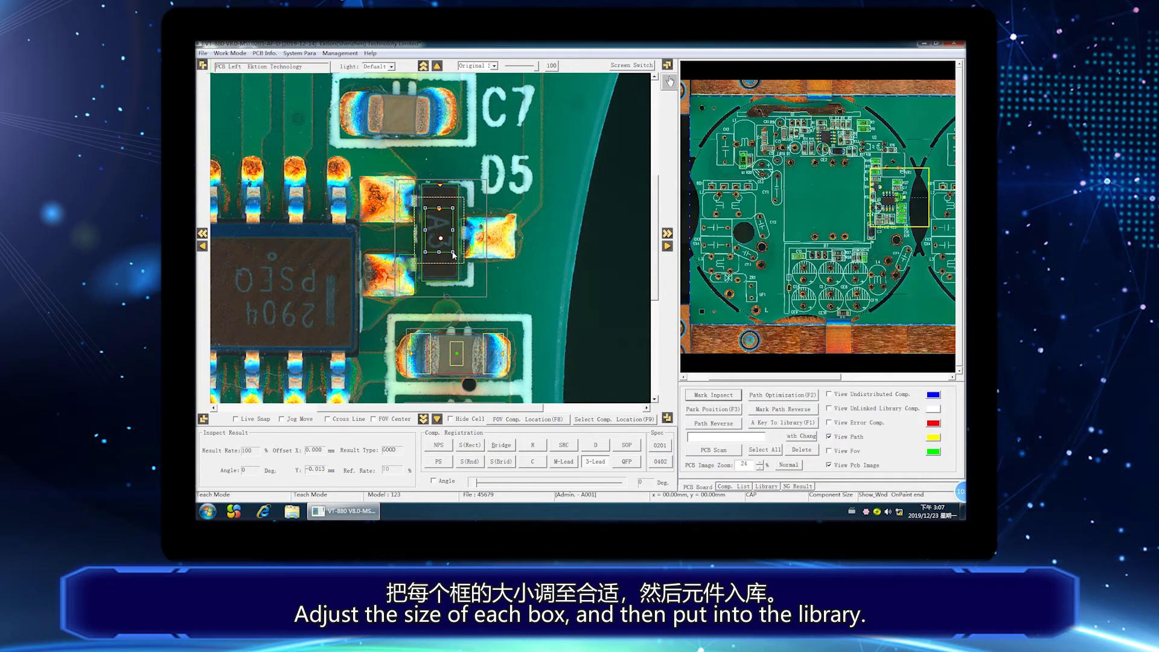
Insert the three-lead D5 component into the component library as type SOP.
{"action": "double_click", "coordinate": [473, 280]}
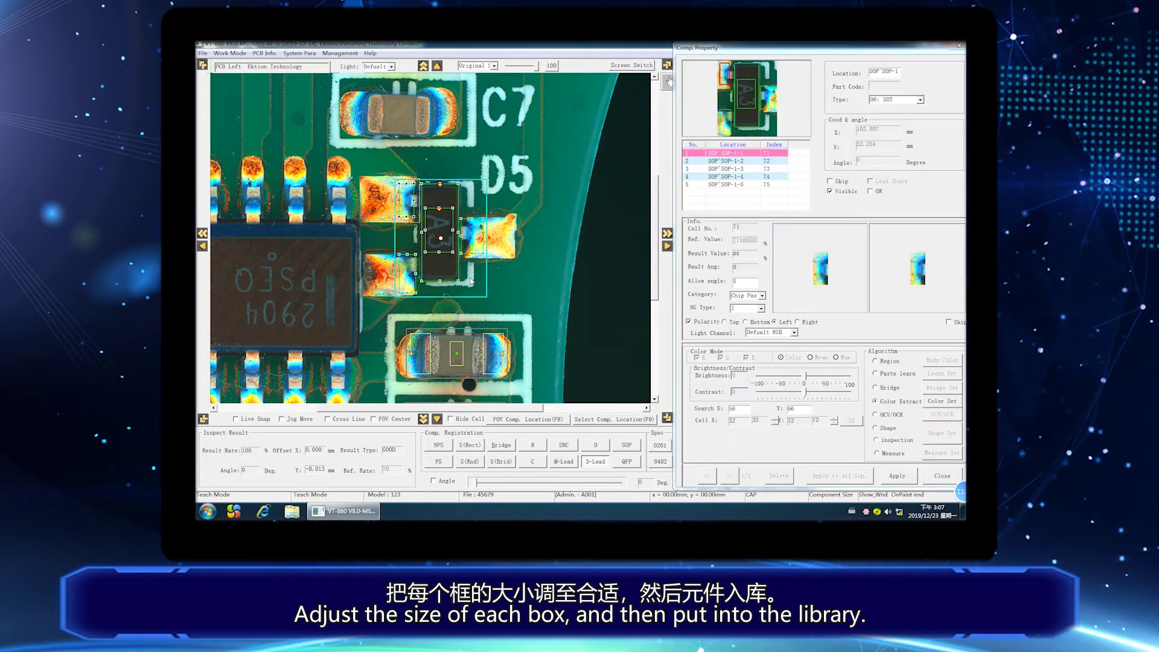
{"action": "right_click", "coordinate": [471, 201]}
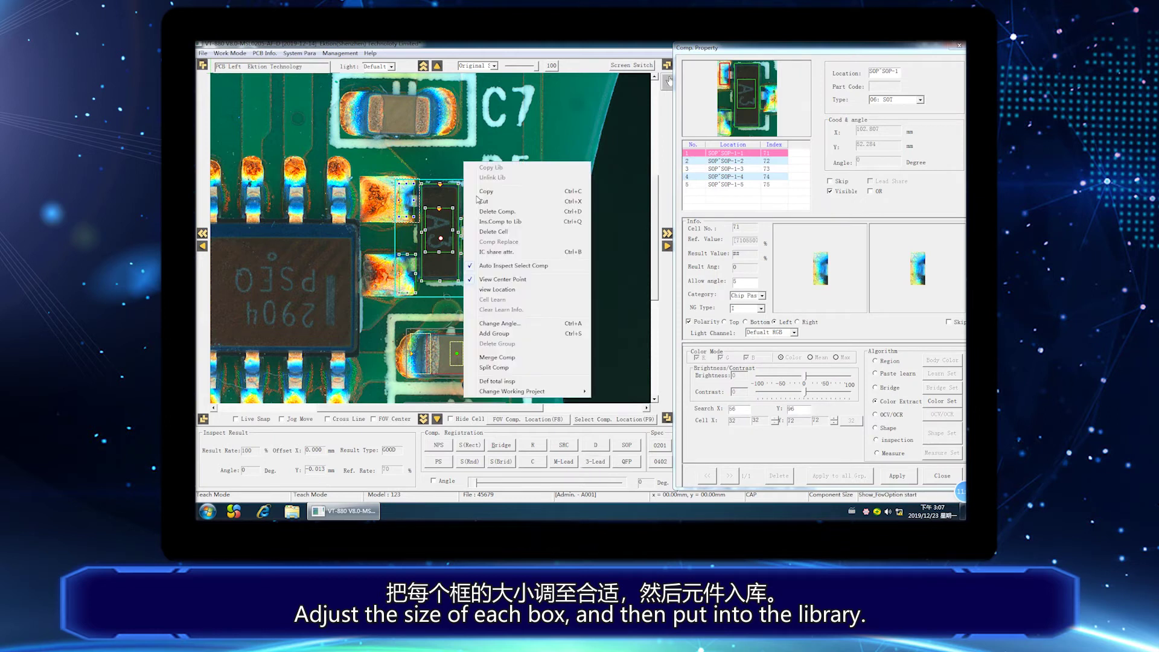
{"action": "left_click", "coordinate": [541, 224]}
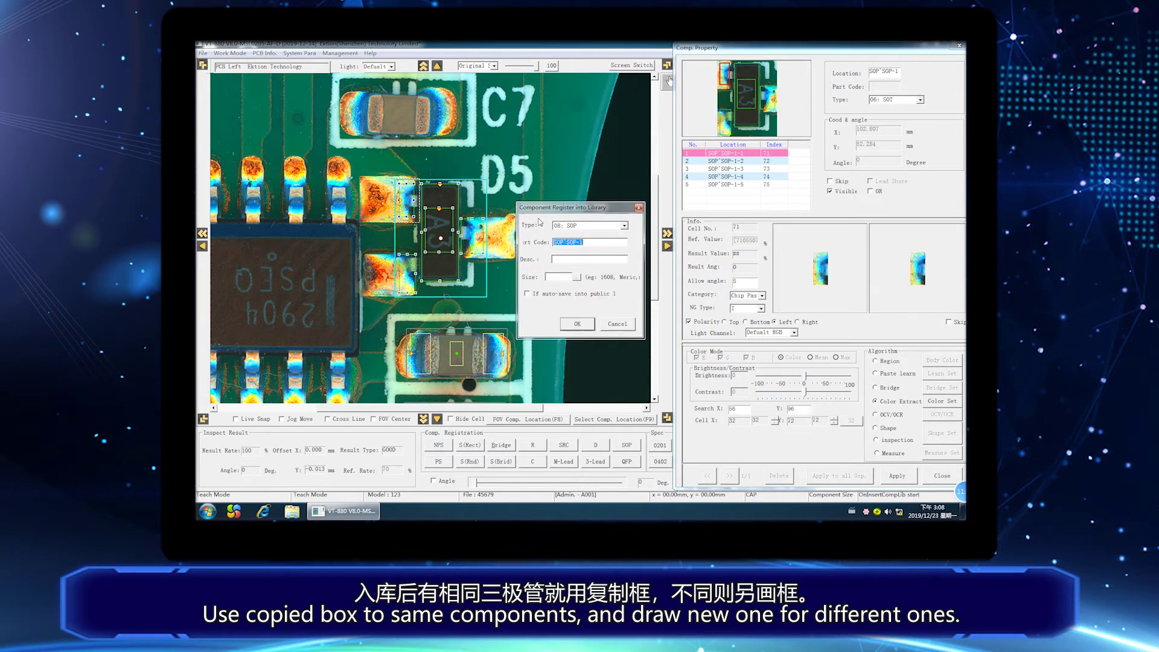
{"action": "left_click", "coordinate": [577, 325]}
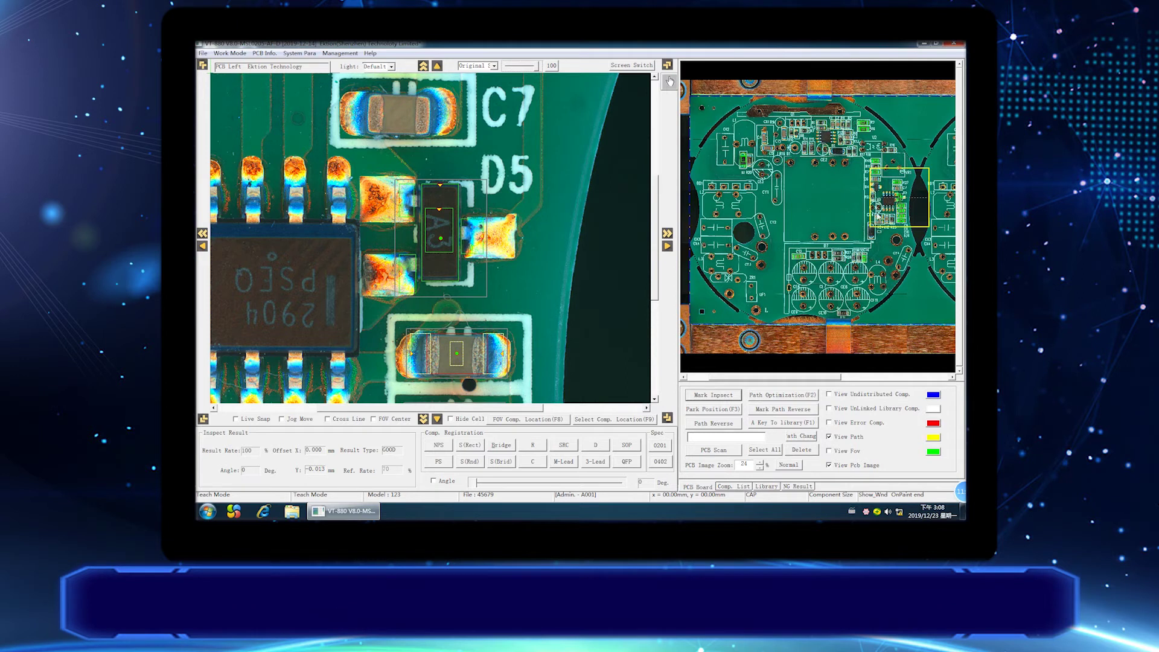
Draw a Bridge cell over the row of four solder pins on the right side of IC U1.
{"action": "left_click", "coordinate": [872, 231]}
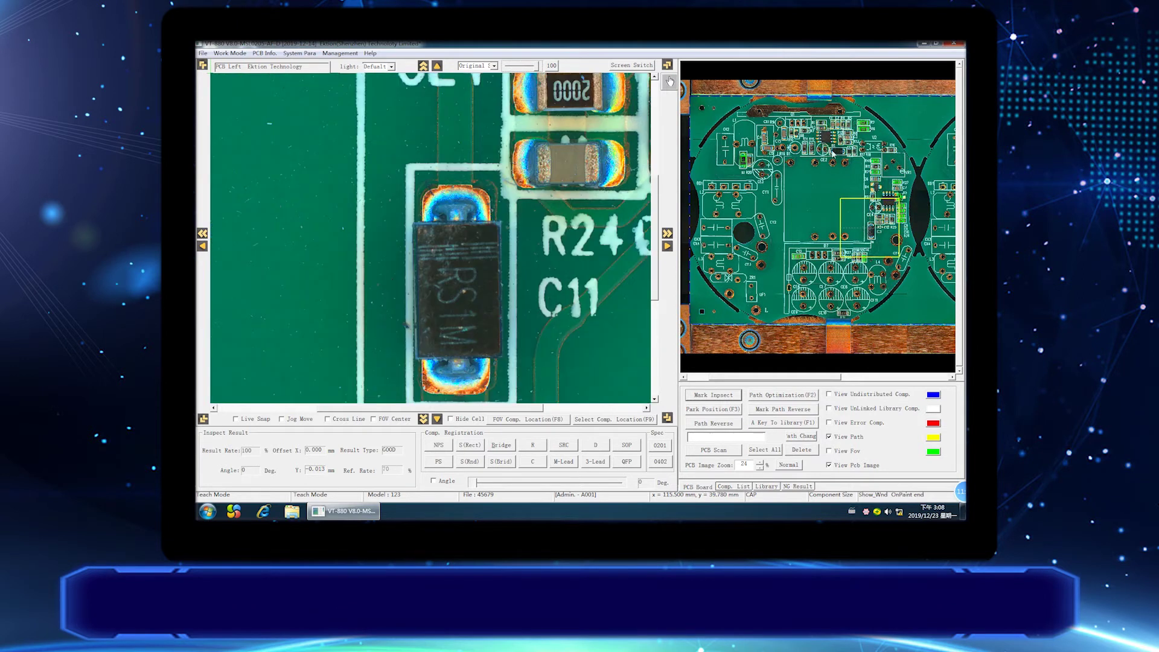
{"action": "left_click", "coordinate": [831, 158]}
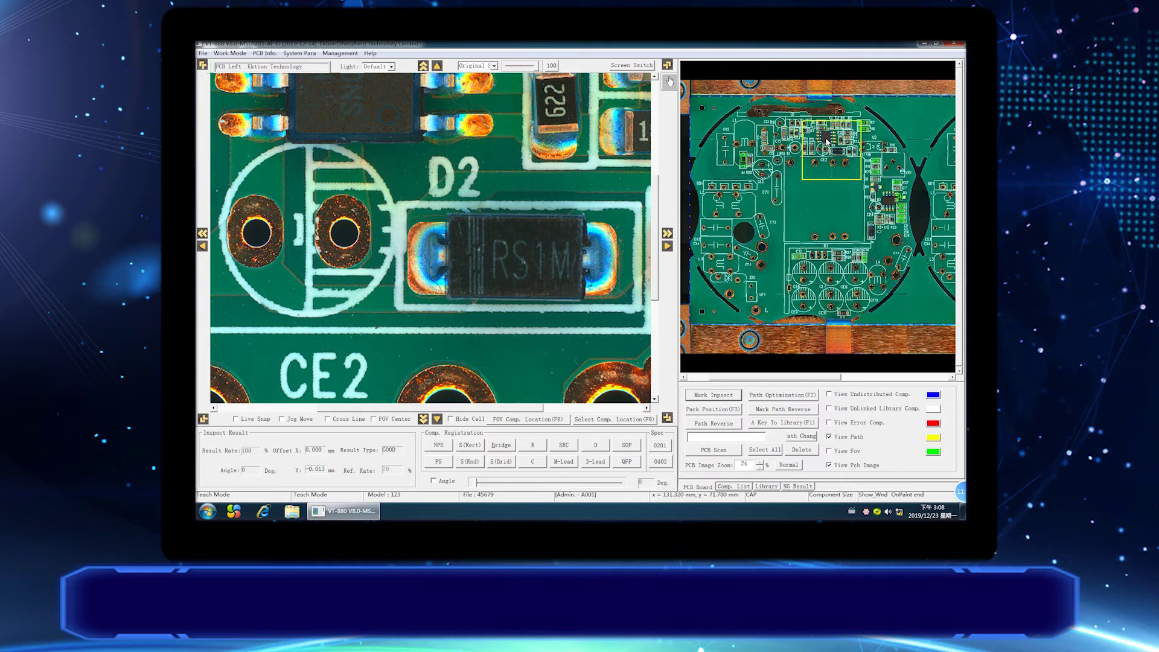
{"action": "left_click", "coordinate": [834, 150]}
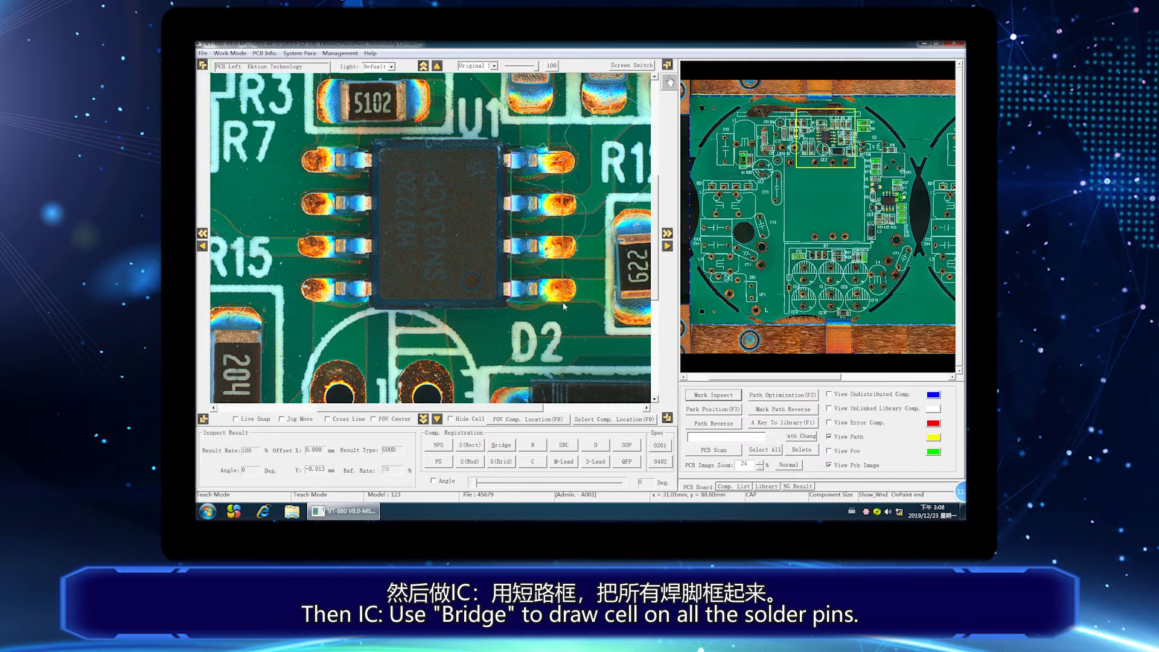
{"action": "left_click", "coordinate": [499, 447]}
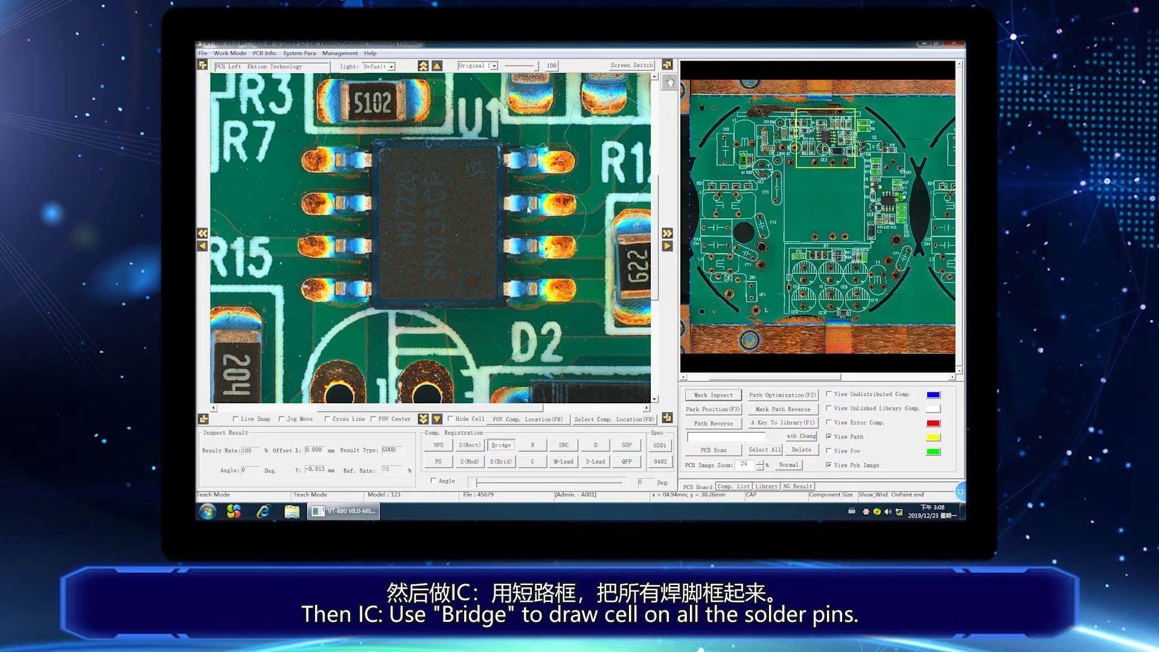
{"action": "left_click_drag", "start_coordinate": [509, 150], "coordinate": [561, 301]}
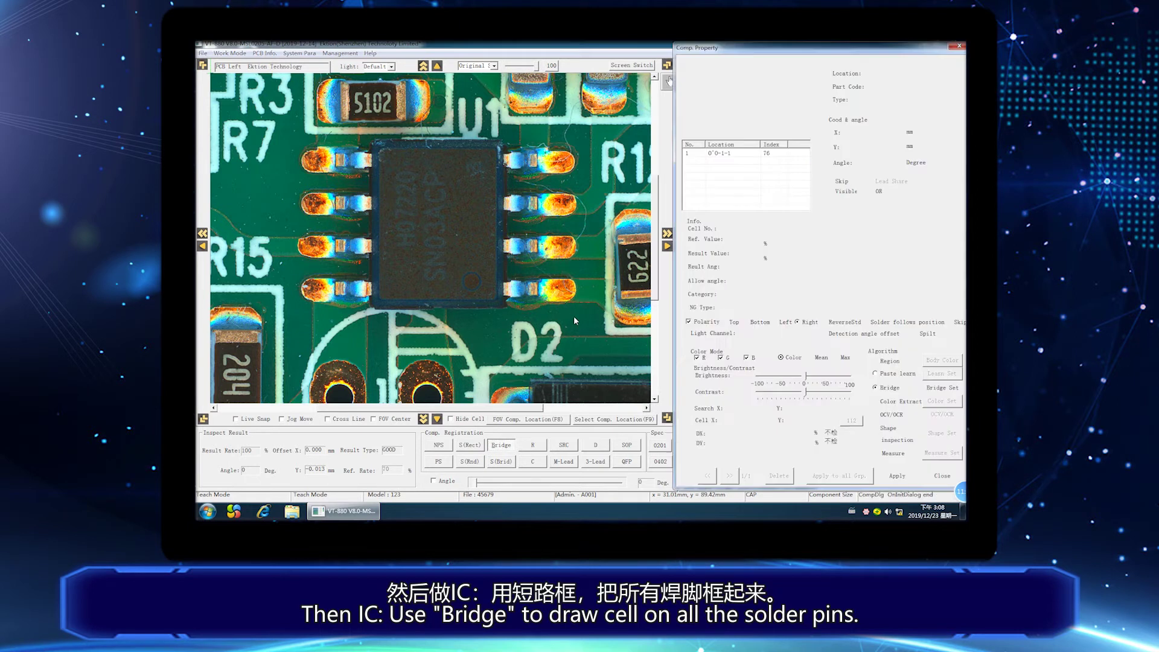
Narrow the bridge cell on U1's right pin row to a Cell X of 96 and open its component properties.
{"action": "left_click", "coordinate": [570, 321]}
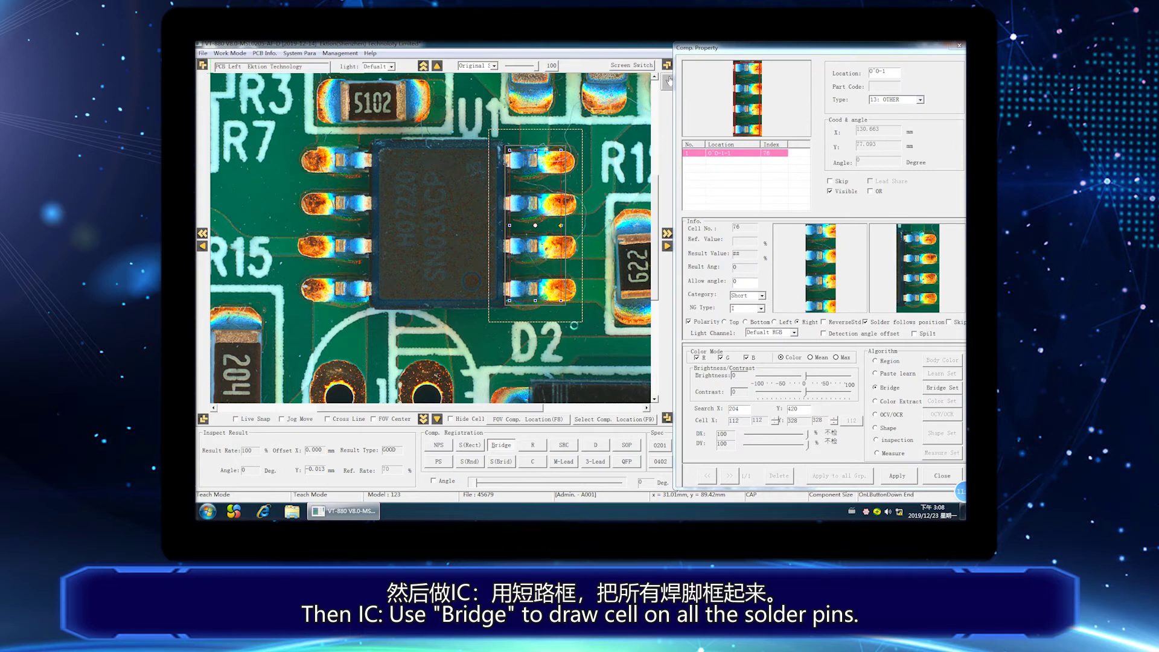
{"action": "double_click", "coordinate": [529, 277]}
{"action": "key", "text": "Return"}
{"action": "left_click_drag", "start_coordinate": [510, 226], "coordinate": [559, 228]}
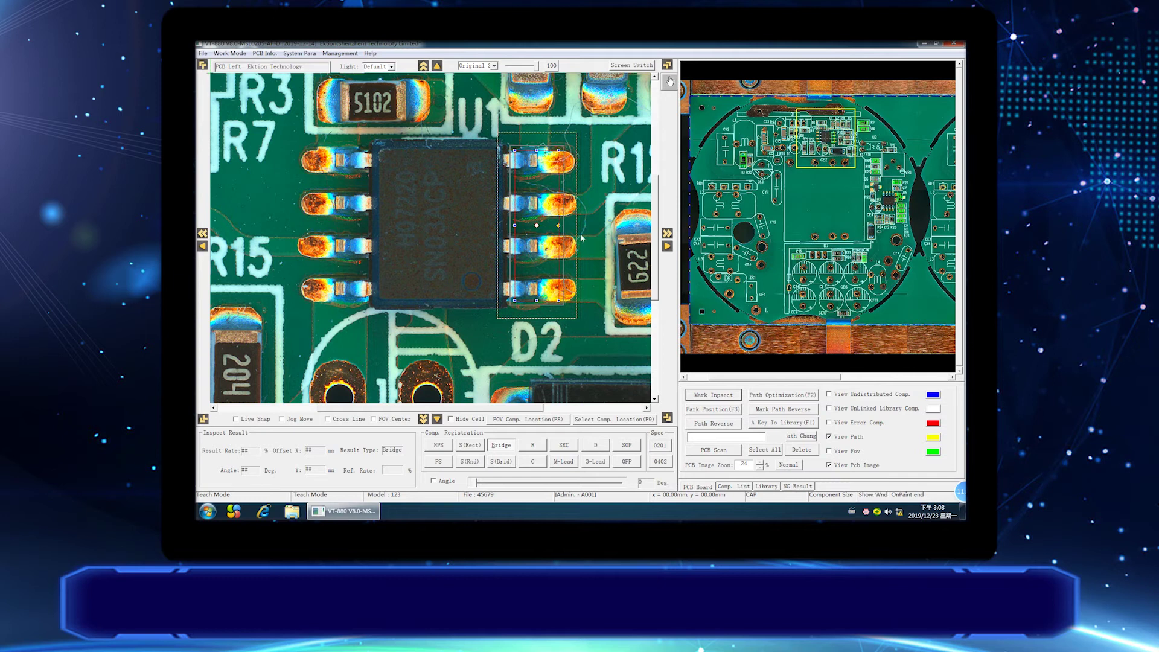
{"action": "double_click", "coordinate": [534, 223]}
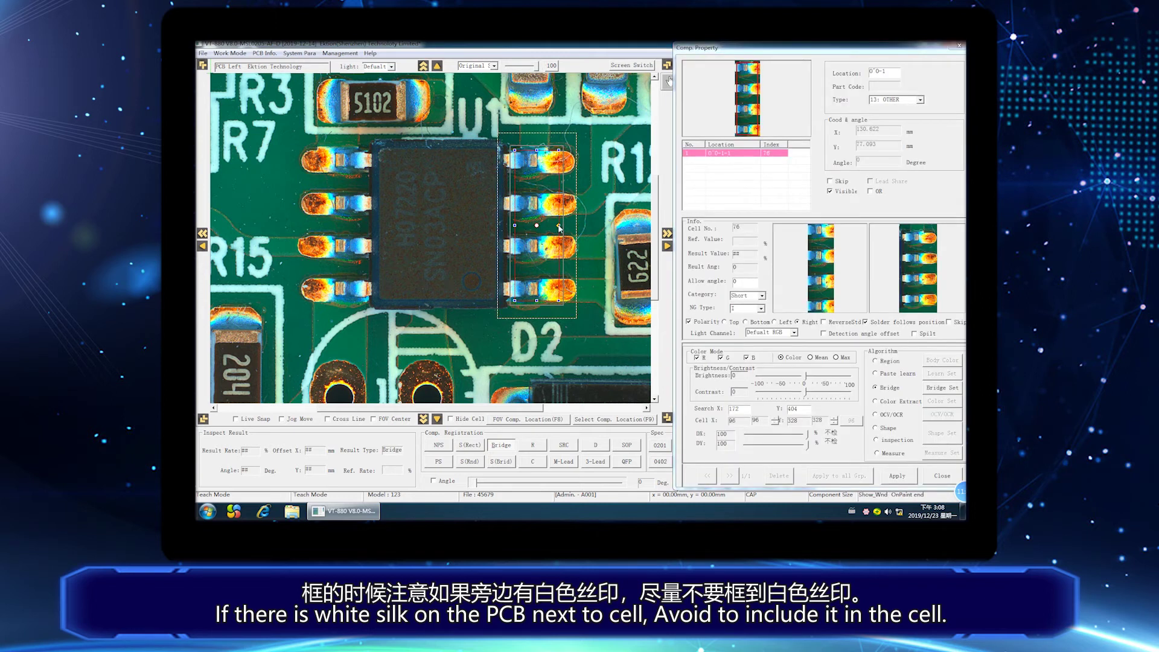
{"action": "left_click", "coordinate": [593, 225]}
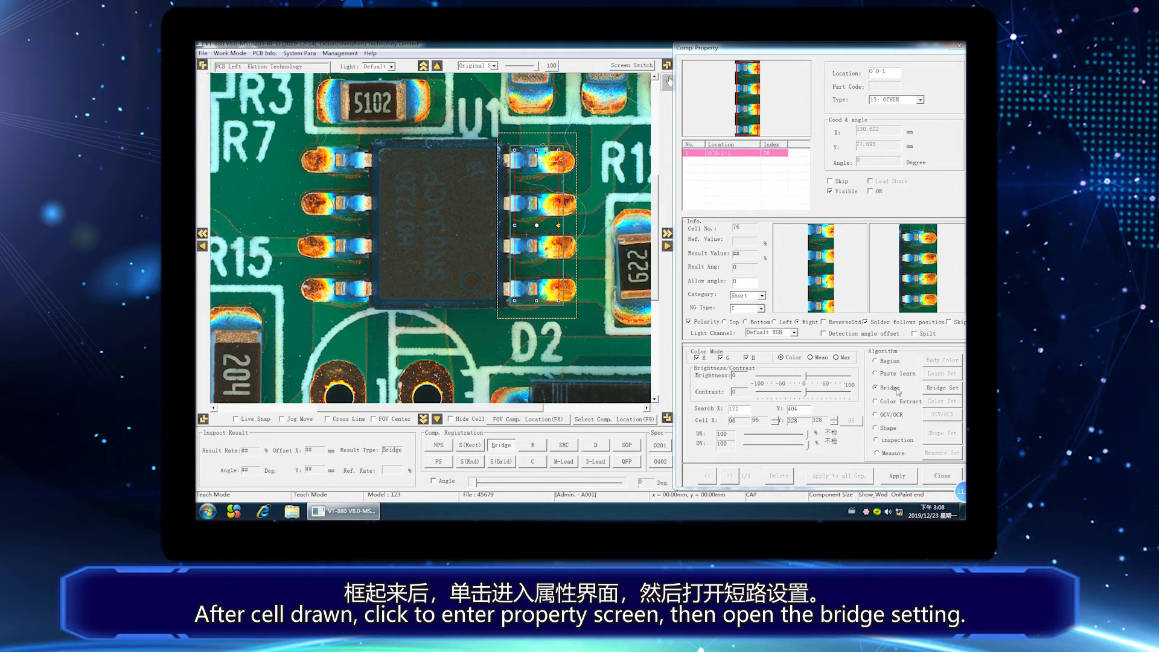
Open the bridge settings for U1's right pin row, raise the segment threshold slightly and open the line skip settings.
{"action": "left_click", "coordinate": [940, 390]}
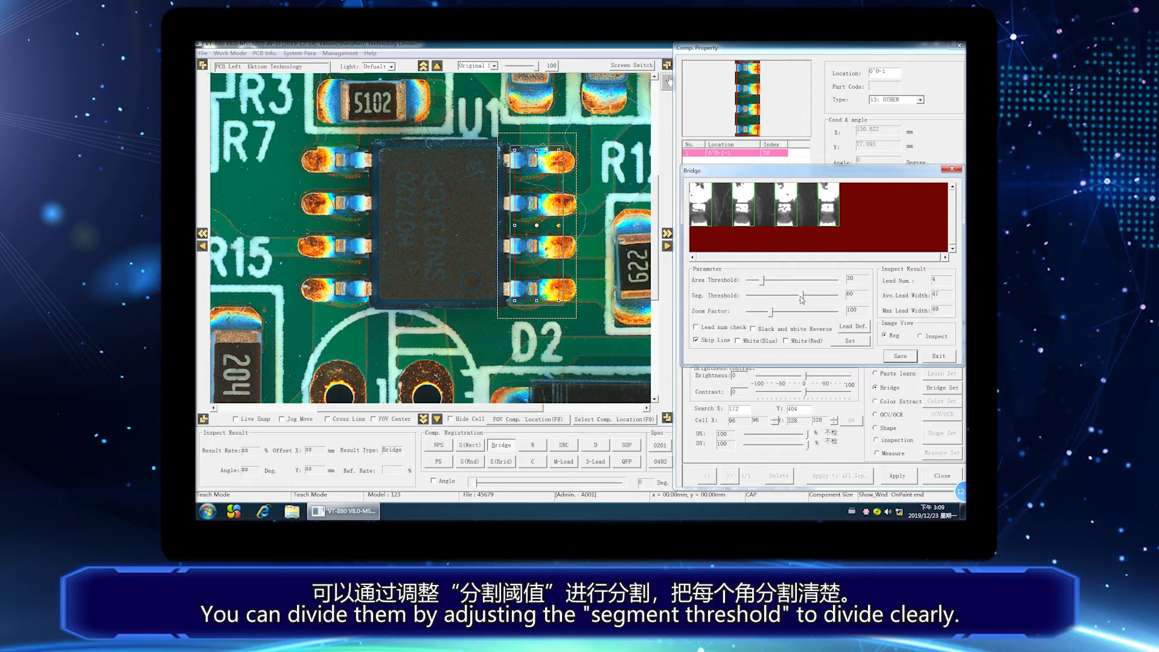
{"action": "left_click_drag", "start_coordinate": [799, 296], "coordinate": [804, 295]}
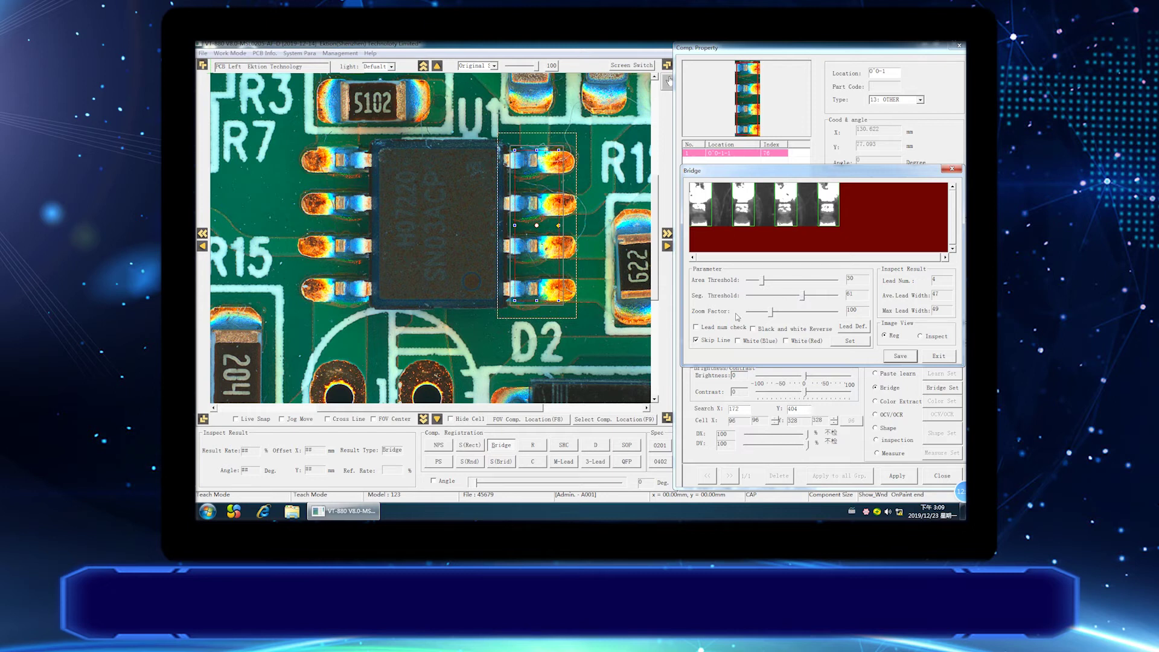
{"action": "left_click", "coordinate": [849, 342]}
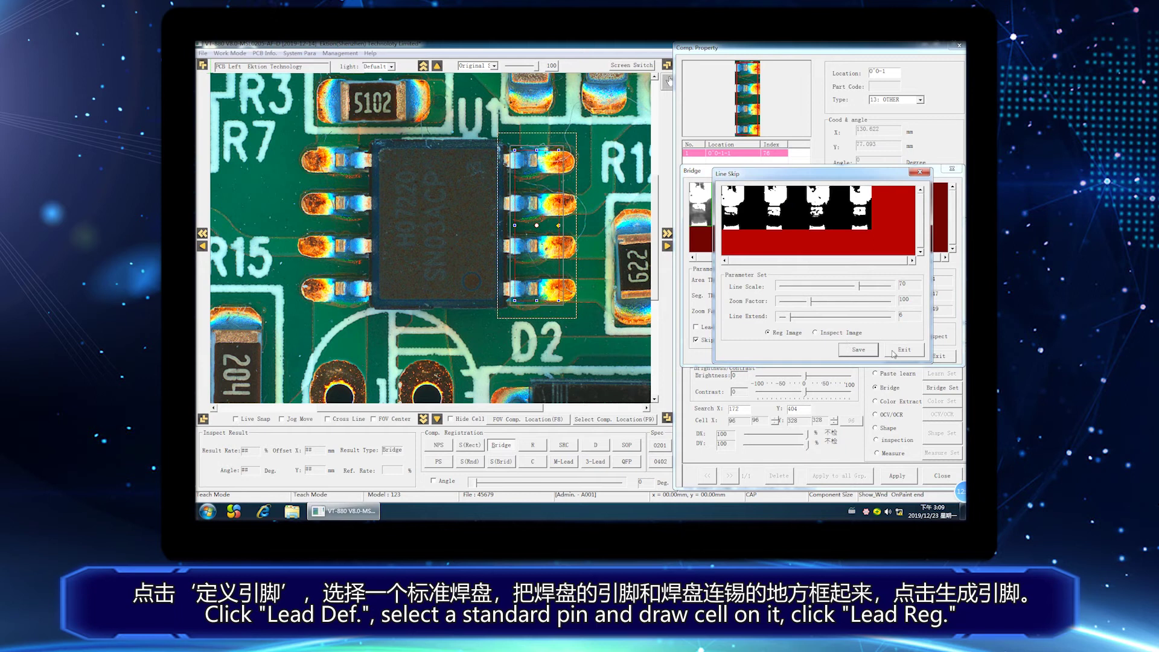
In the lead definition, draw a cell on the third pin of U1's right row and register leads from it.
{"action": "left_click", "coordinate": [854, 328]}
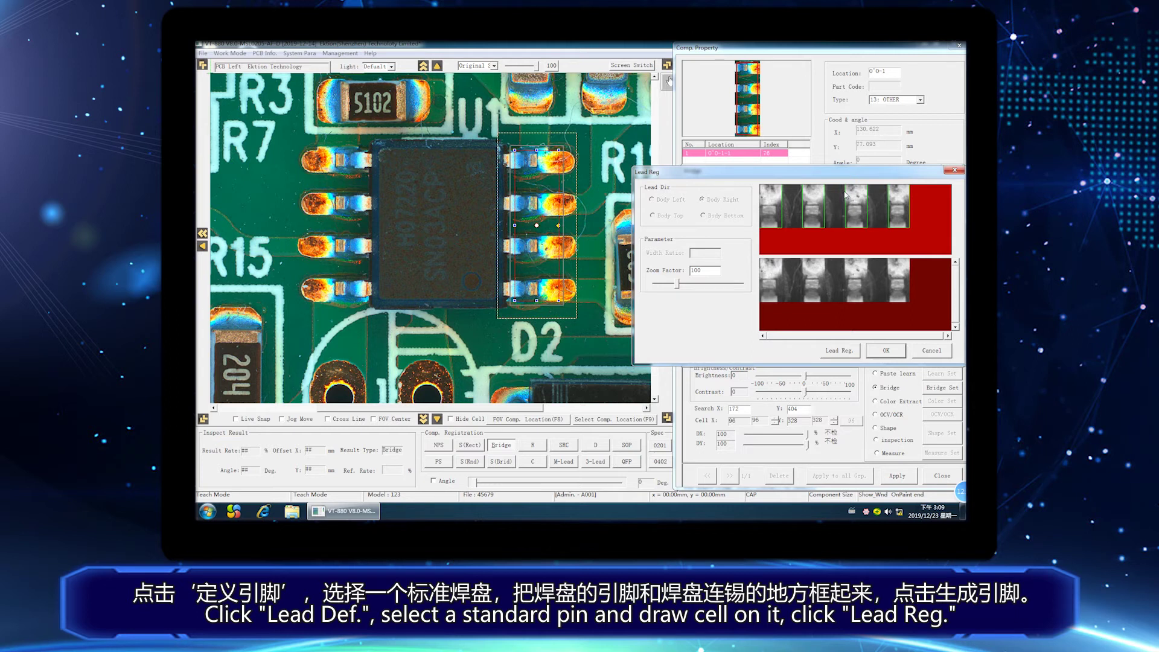
{"action": "left_click_drag", "start_coordinate": [845, 191], "coordinate": [865, 214]}
{"action": "left_click", "coordinate": [835, 353]}
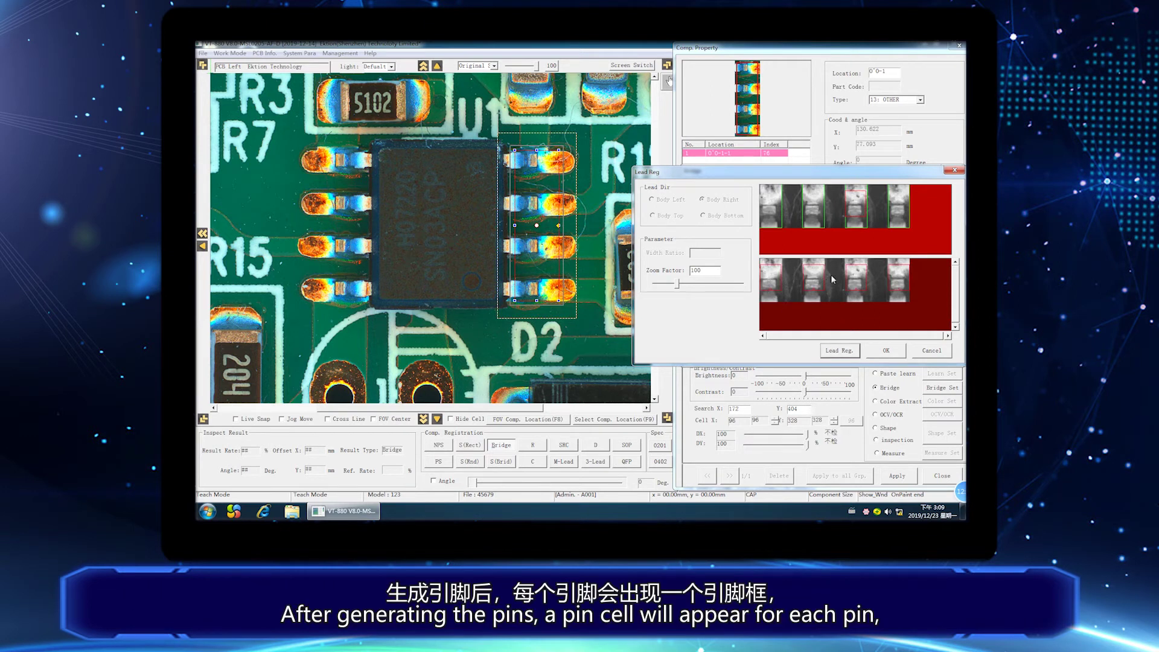
Confirm the lead registration, save the bridge settings, apply them to U1's right-row cell and close its properties.
{"action": "left_click", "coordinate": [886, 350]}
{"action": "left_click", "coordinate": [900, 356]}
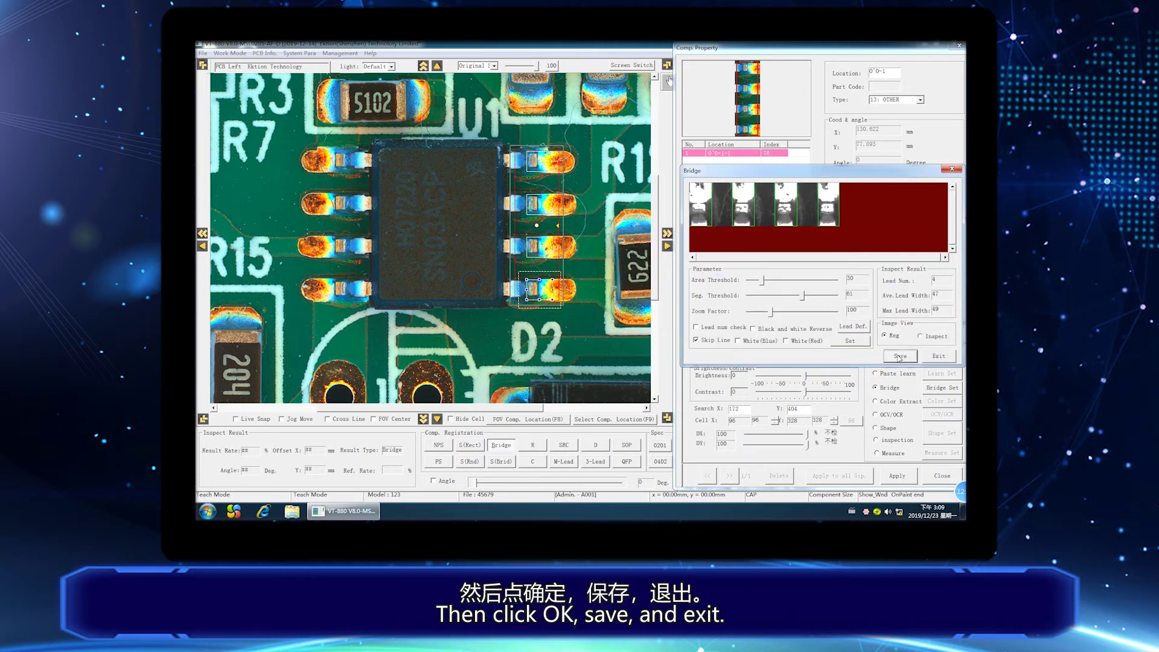
{"action": "left_click", "coordinate": [939, 356]}
{"action": "left_click", "coordinate": [898, 476]}
{"action": "left_click", "coordinate": [943, 476]}
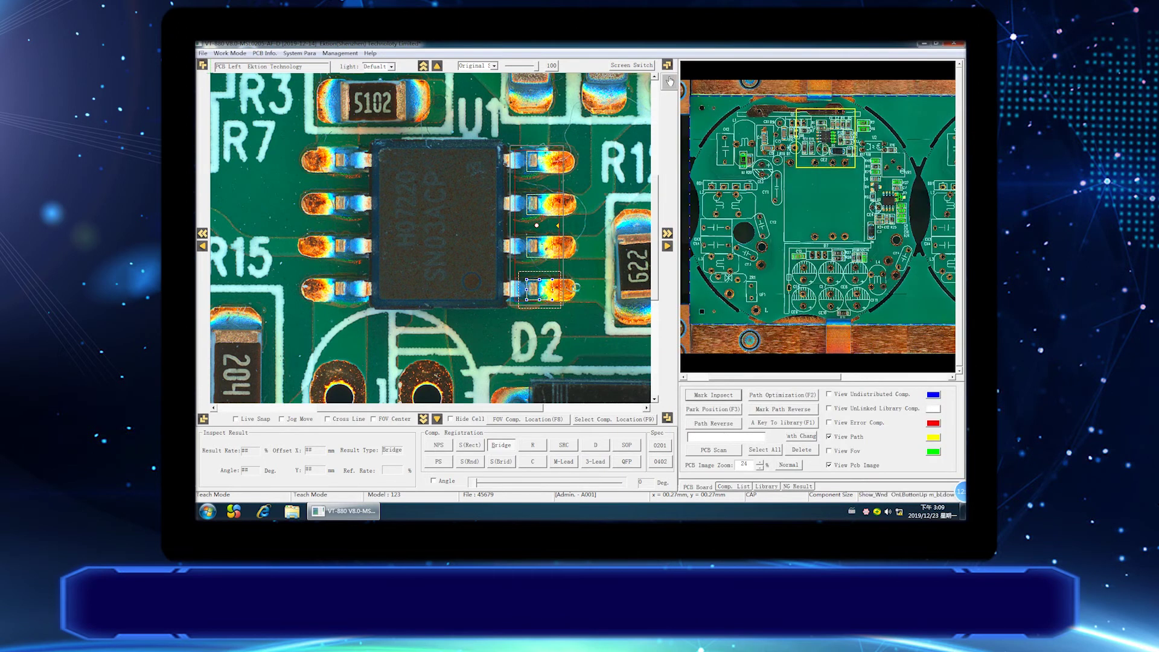
{"action": "left_click", "coordinate": [568, 254]}
{"action": "left_click", "coordinate": [518, 225]}
{"action": "left_click", "coordinate": [583, 221]}
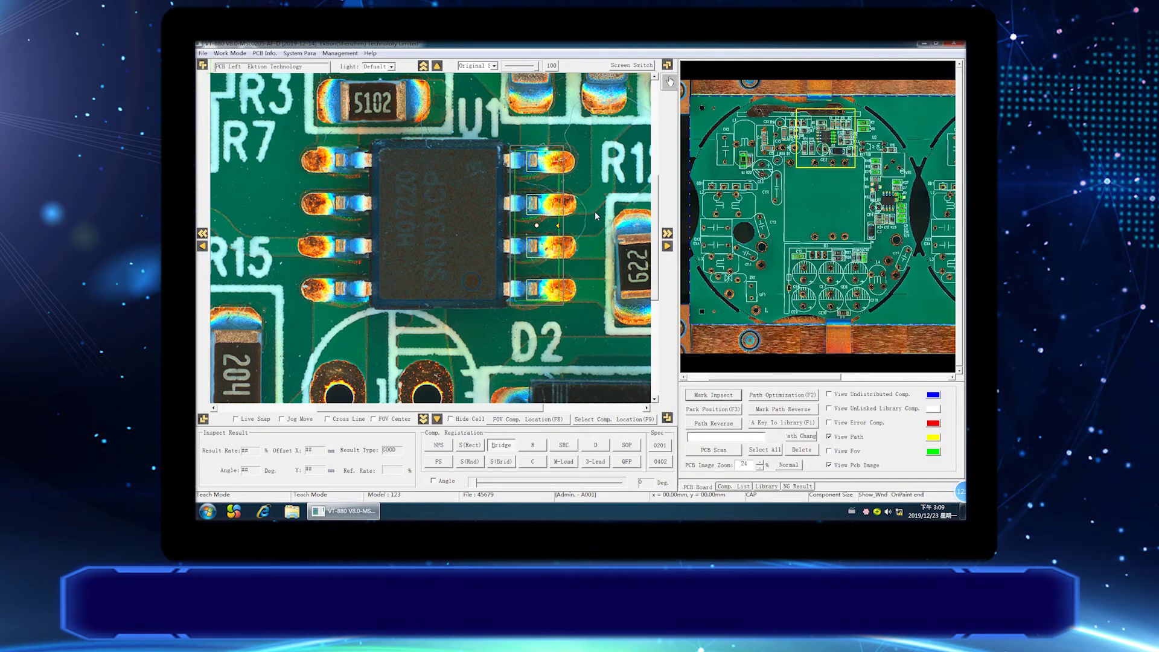
Draw a Bridge cell over the four solder pins on U1's left side and open its component properties.
{"action": "left_click_drag", "start_coordinate": [500, 409], "coordinate": [459, 410]}
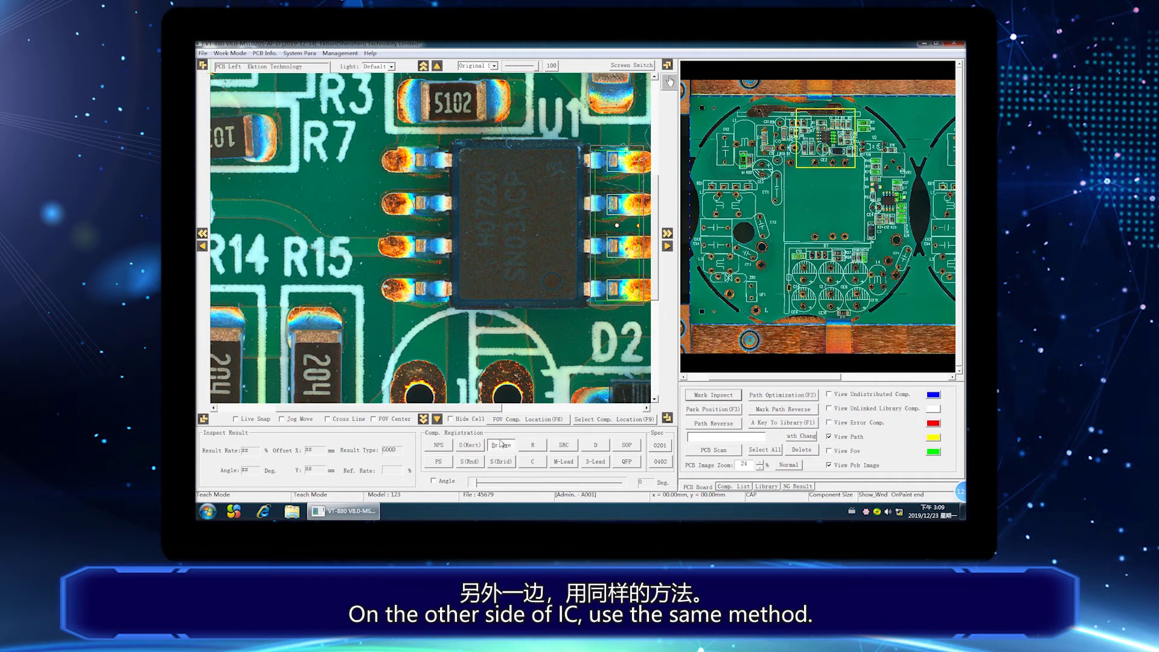
{"action": "left_click_drag", "start_coordinate": [399, 149], "coordinate": [442, 300]}
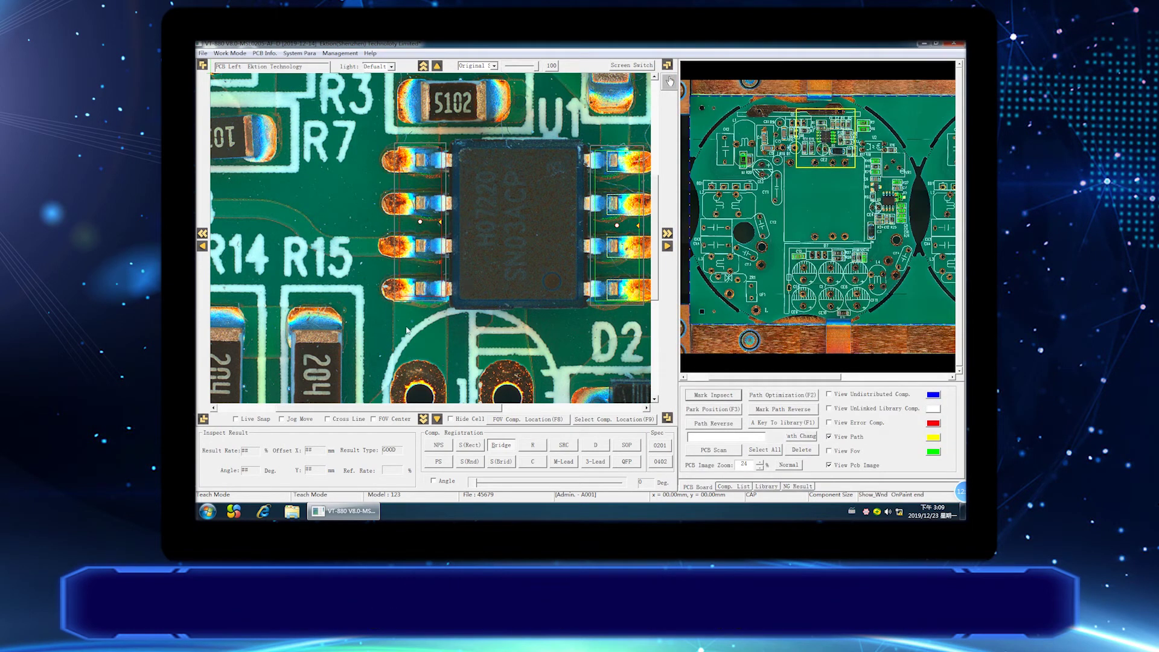
{"action": "double_click", "coordinate": [426, 260]}
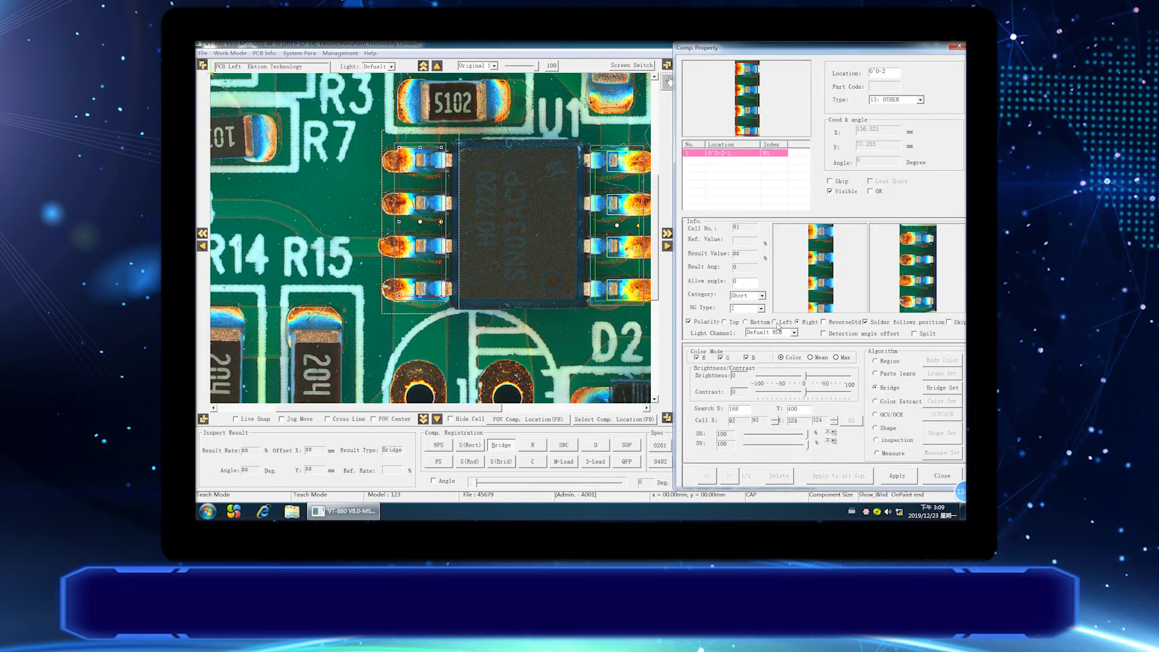
Lower the left row's bridge segment threshold slightly and register its leads from a cell drawn on the second pin.
{"action": "left_click", "coordinate": [940, 389]}
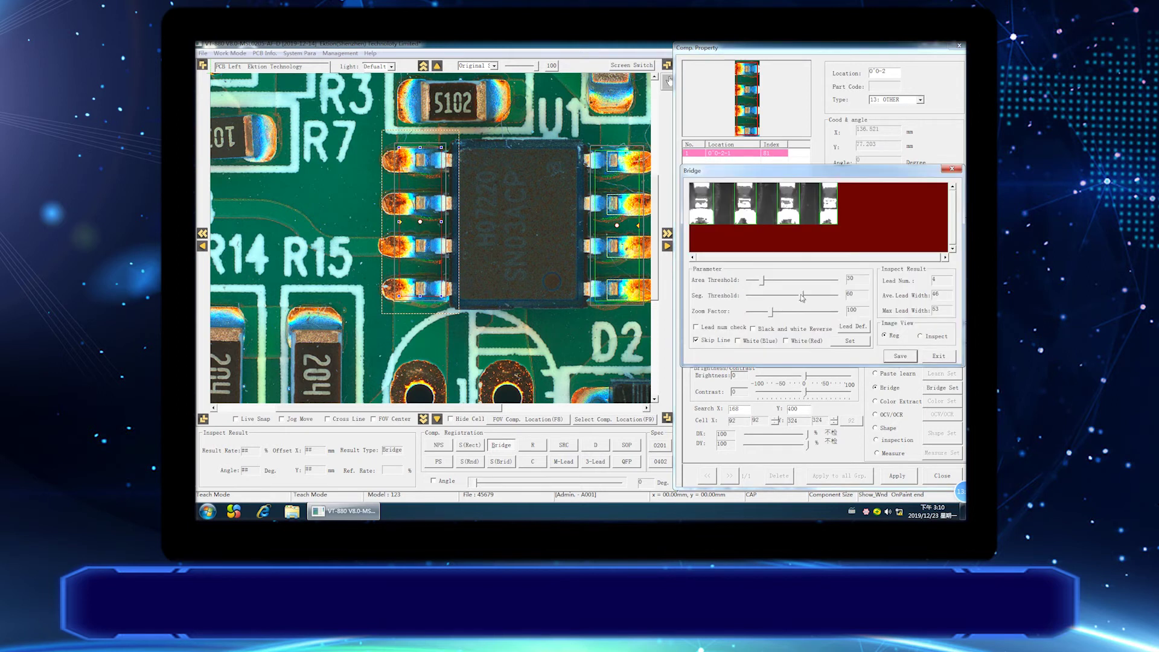
{"action": "left_click_drag", "start_coordinate": [802, 297], "coordinate": [797, 296]}
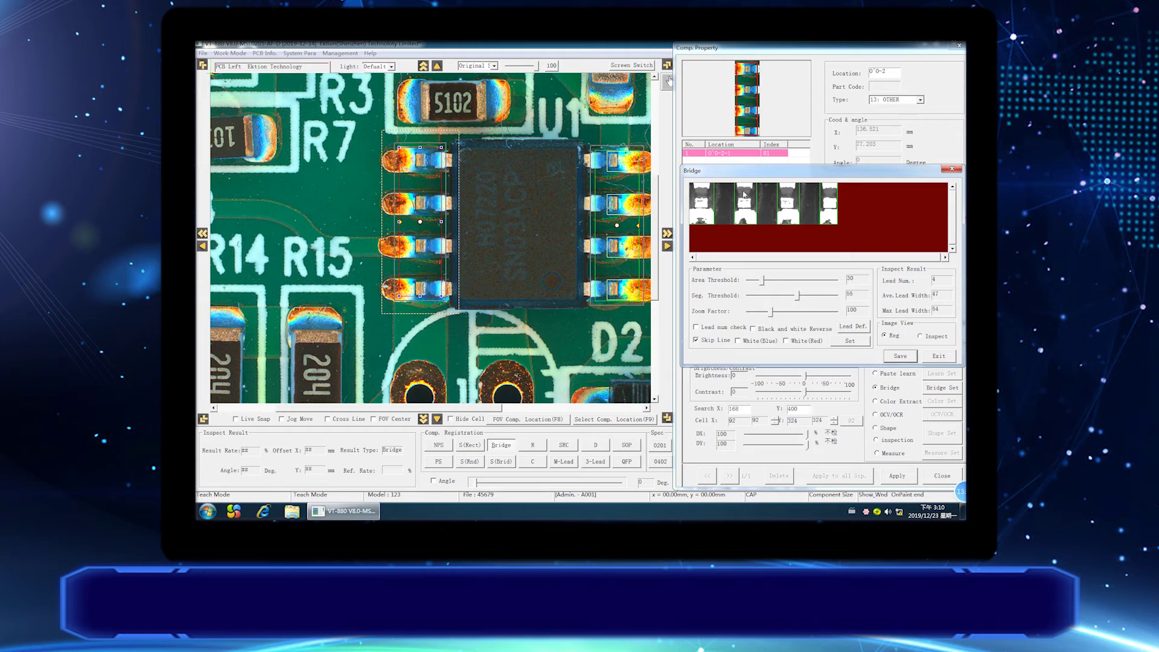
{"action": "left_click", "coordinate": [852, 327]}
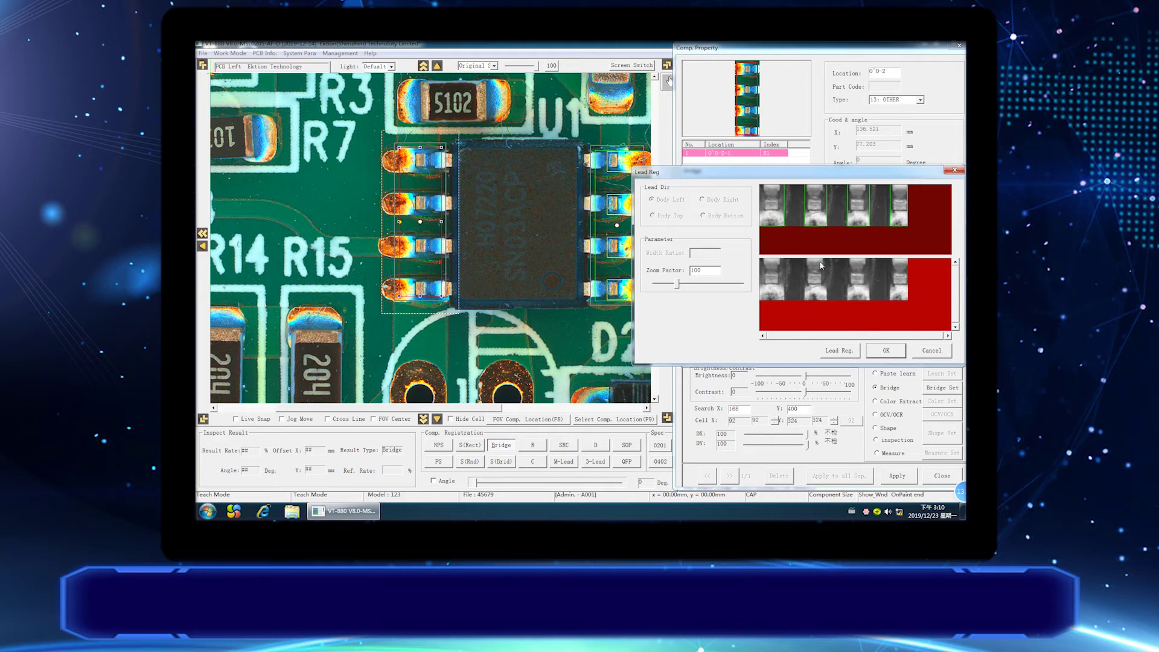
{"action": "left_click_drag", "start_coordinate": [806, 204], "coordinate": [827, 223]}
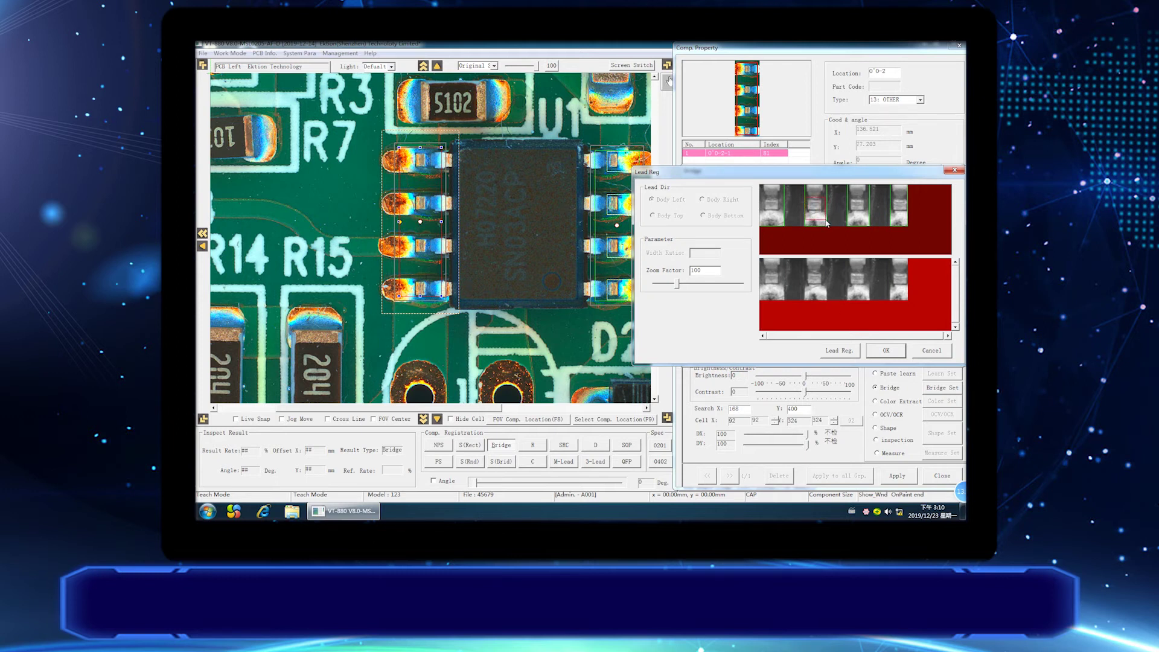
{"action": "left_click", "coordinate": [843, 353]}
Confirm the left row's lead registration, save its bridge settings and close the component properties.
{"action": "left_click", "coordinate": [887, 351]}
{"action": "left_click", "coordinate": [901, 356]}
{"action": "left_click", "coordinate": [937, 356]}
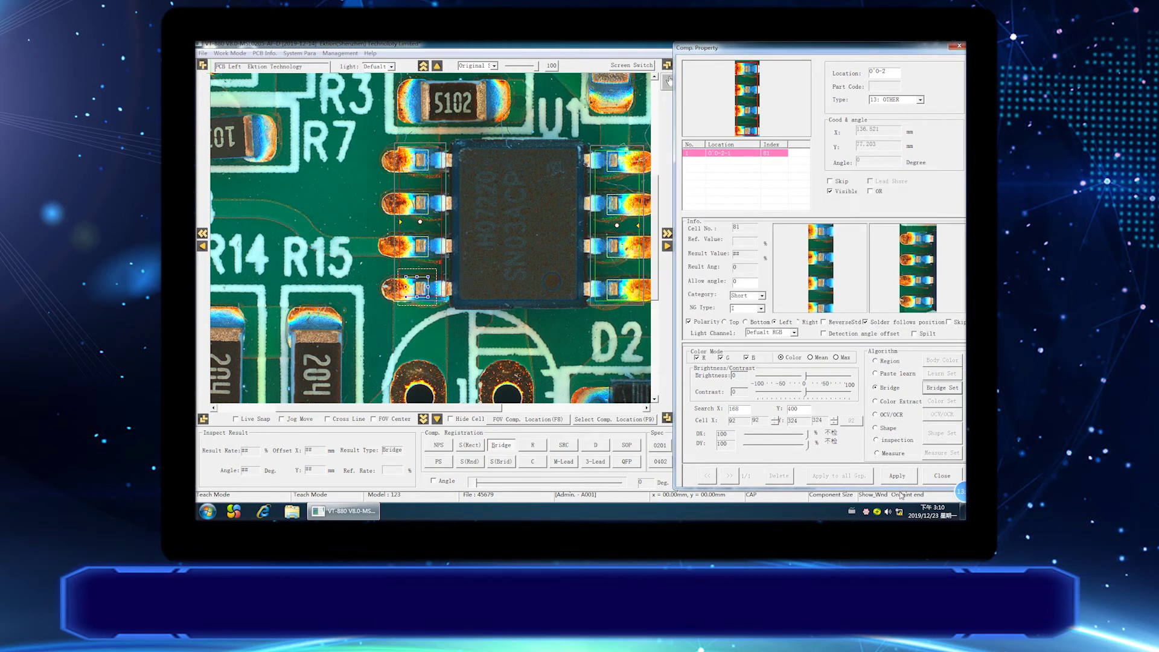
{"action": "left_click", "coordinate": [941, 476]}
Draw an S(Rect) cell around the SN03ACP marking on U1's body.
{"action": "left_click", "coordinate": [558, 335]}
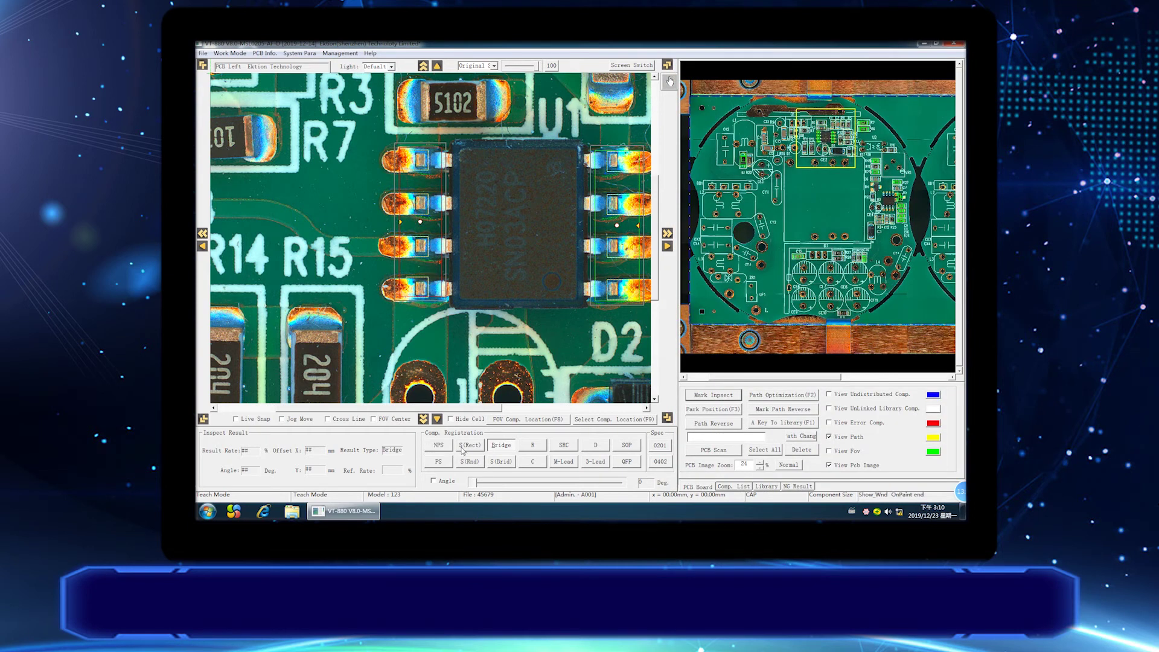
{"action": "left_click", "coordinate": [469, 447]}
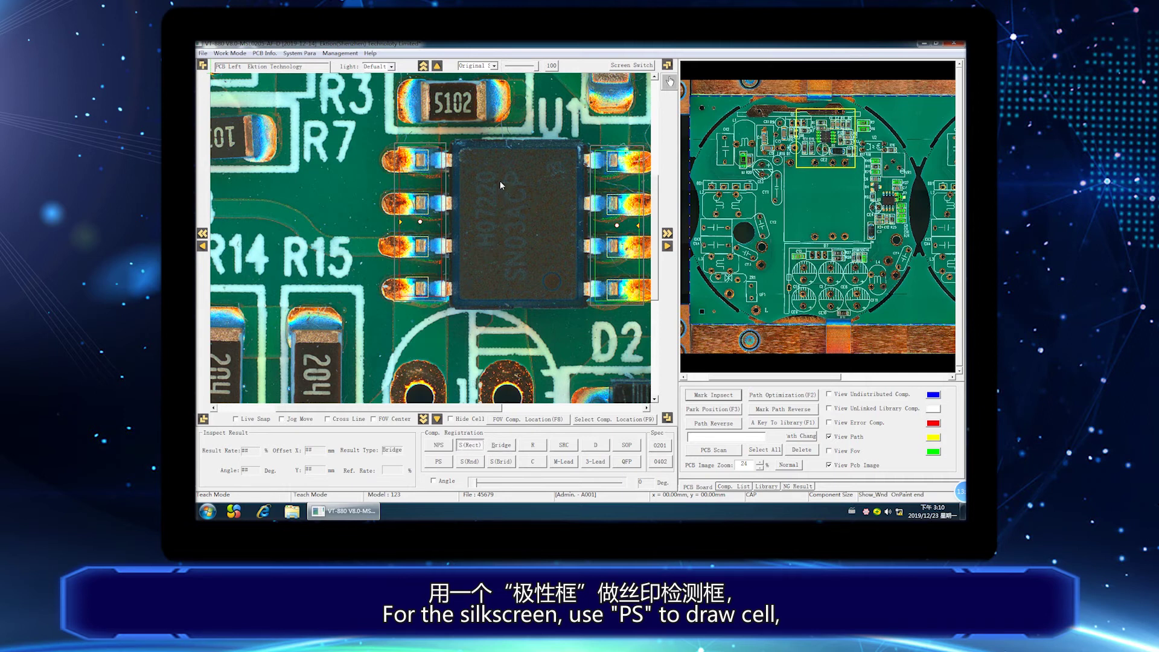
{"action": "left_click_drag", "start_coordinate": [497, 167], "coordinate": [526, 281]}
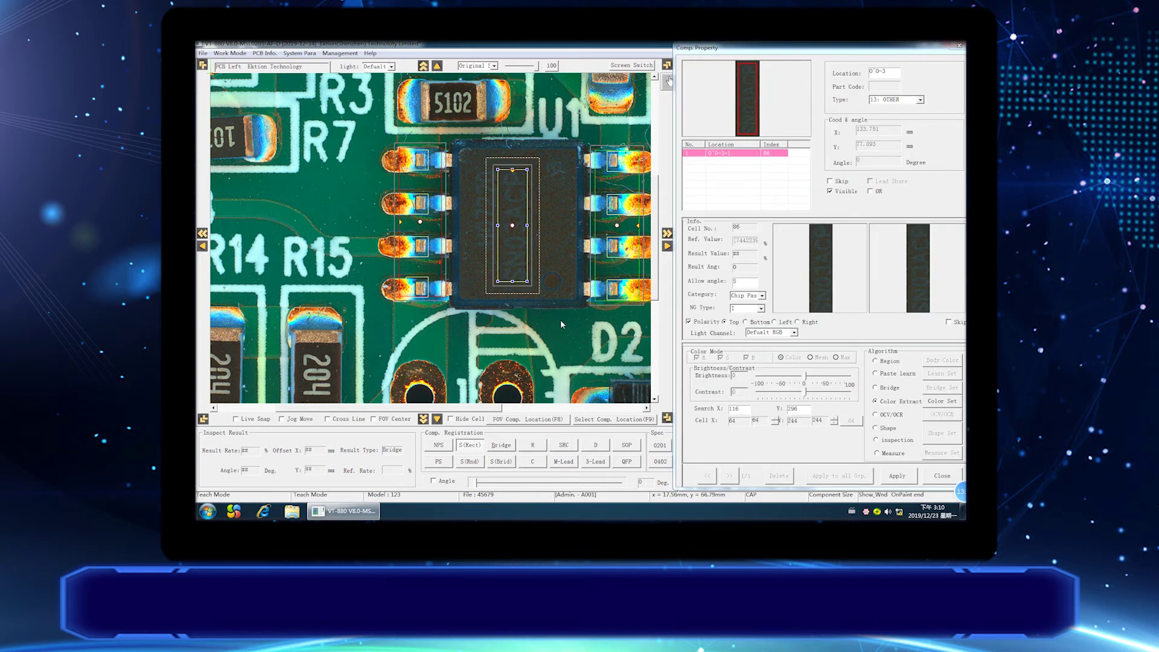
Switch the marking cell to the OCV/OCR algorithm with Mean color mode, brightness 46 and contrast 44.
{"action": "double_click", "coordinate": [517, 236]}
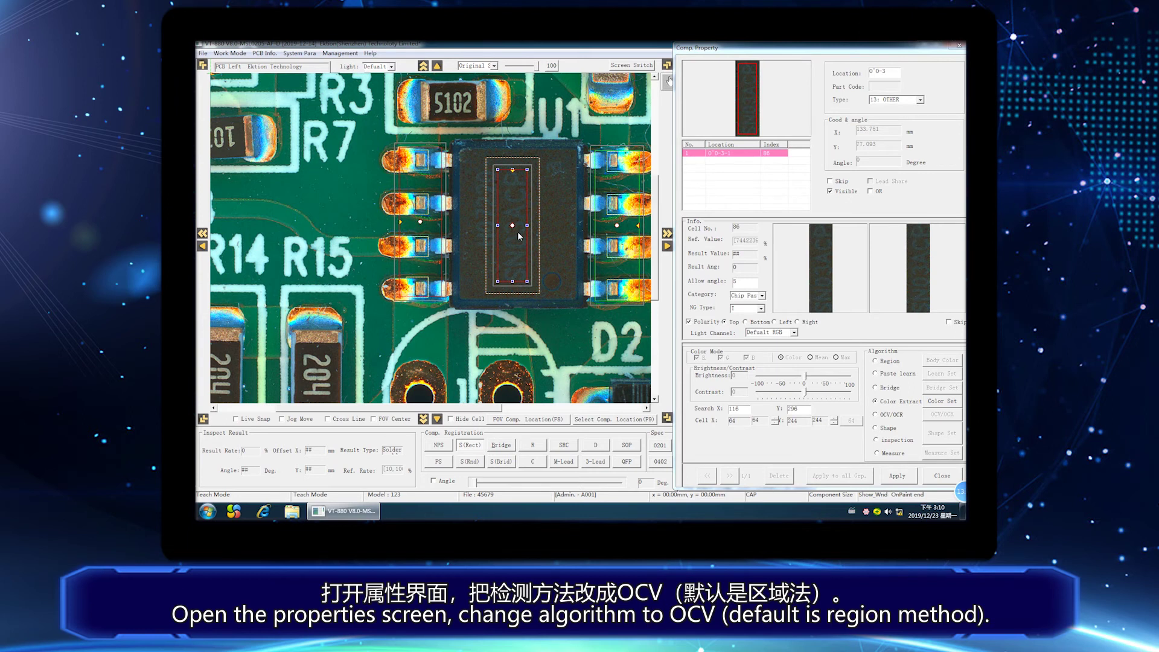
{"action": "left_click", "coordinate": [806, 375]}
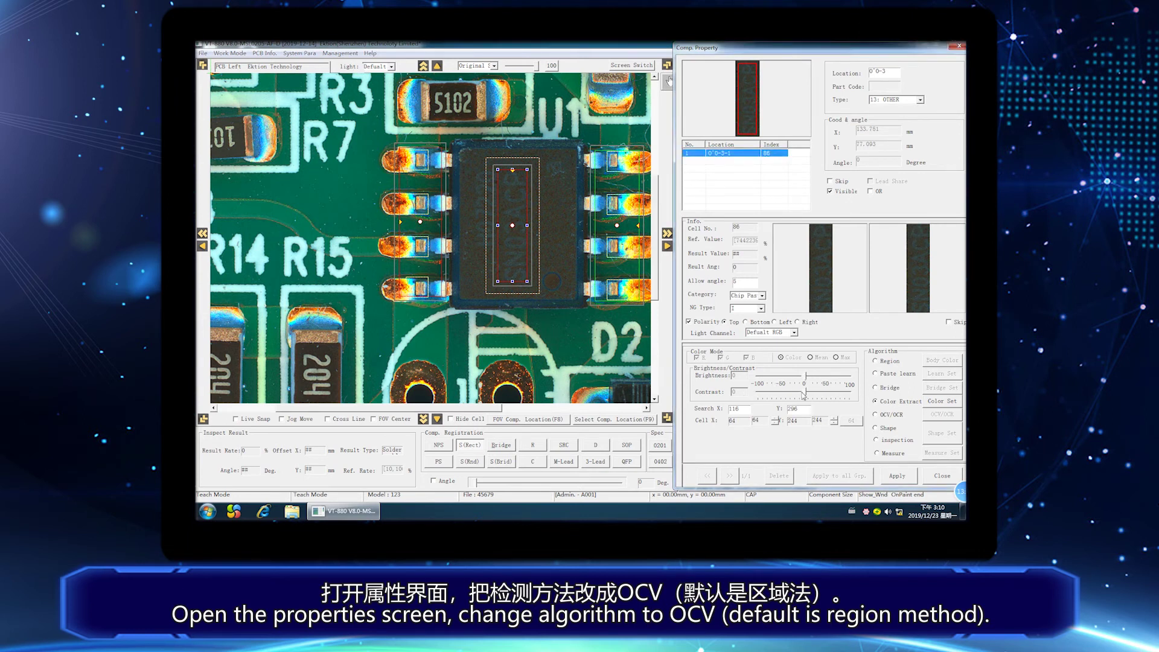
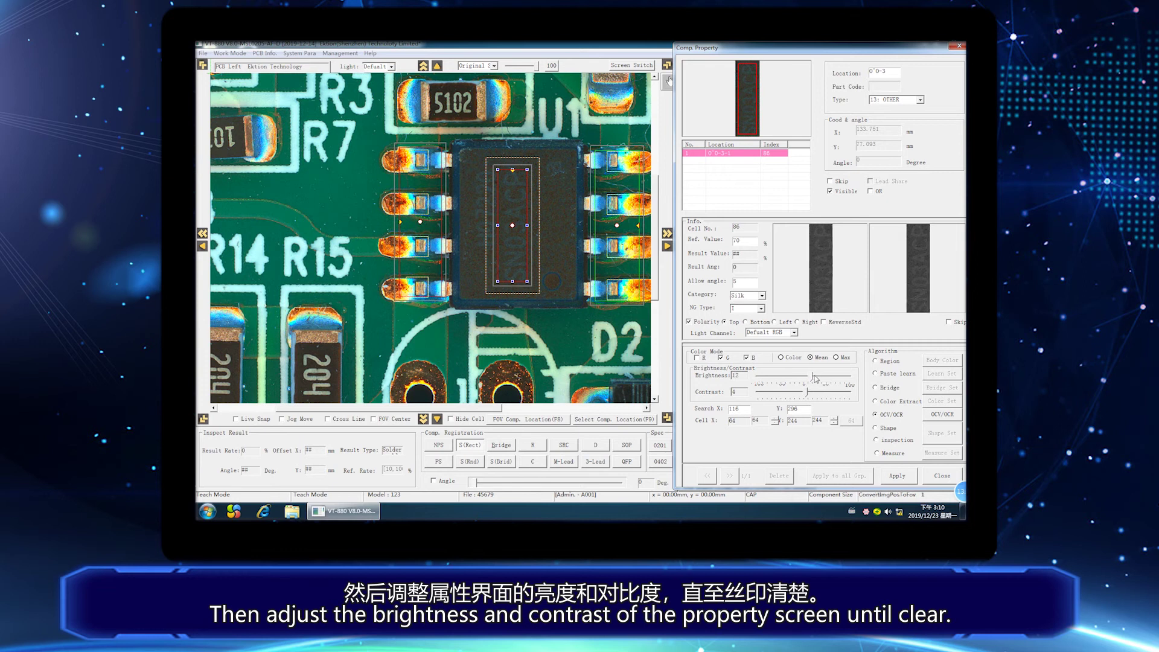
{"action": "left_click", "coordinate": [809, 395]}
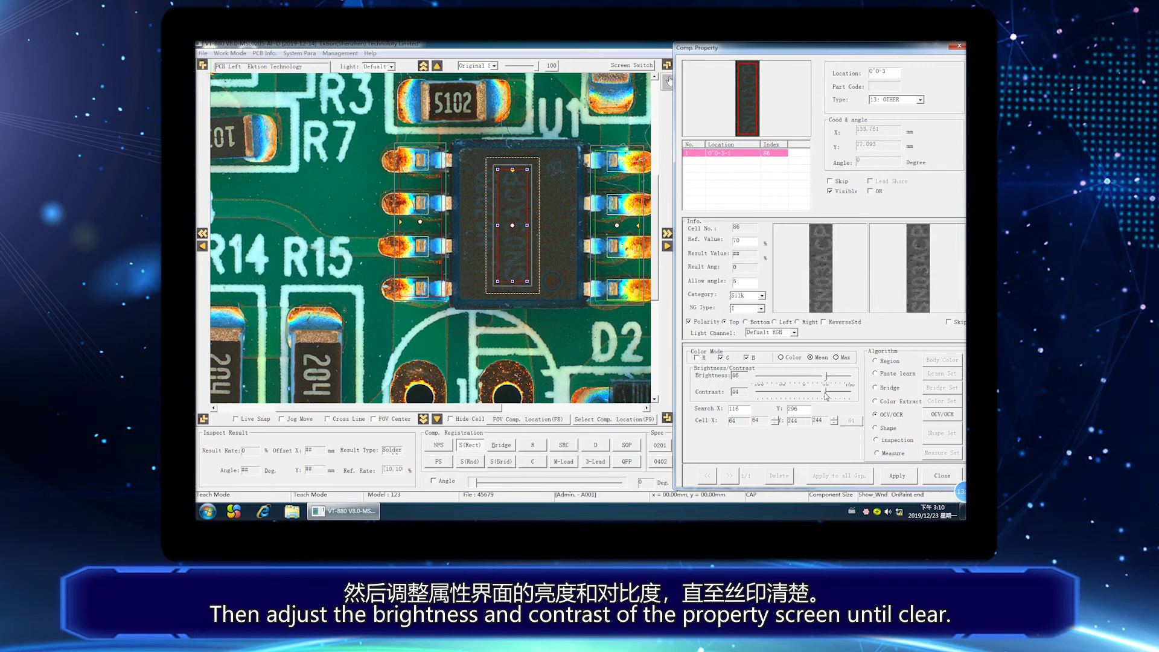
Set the filter threshold to 14 in the marking's OCV character segmentation, apply it and close the cell's properties.
{"action": "left_click", "coordinate": [937, 415]}
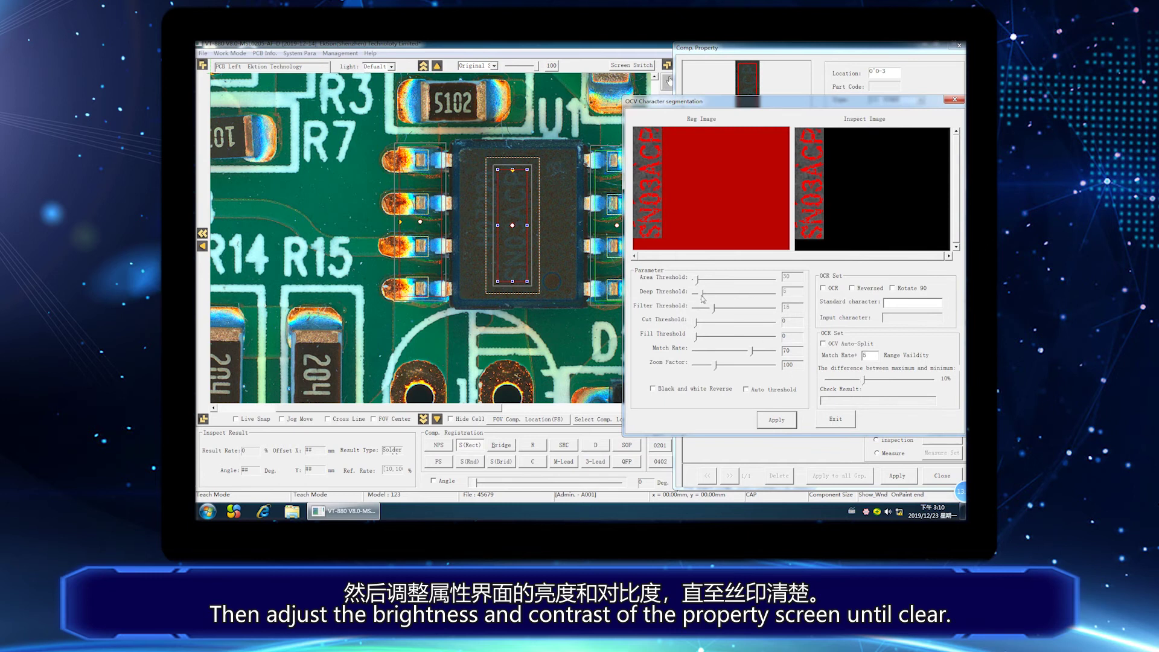
{"action": "left_click_drag", "start_coordinate": [713, 312], "coordinate": [713, 313]}
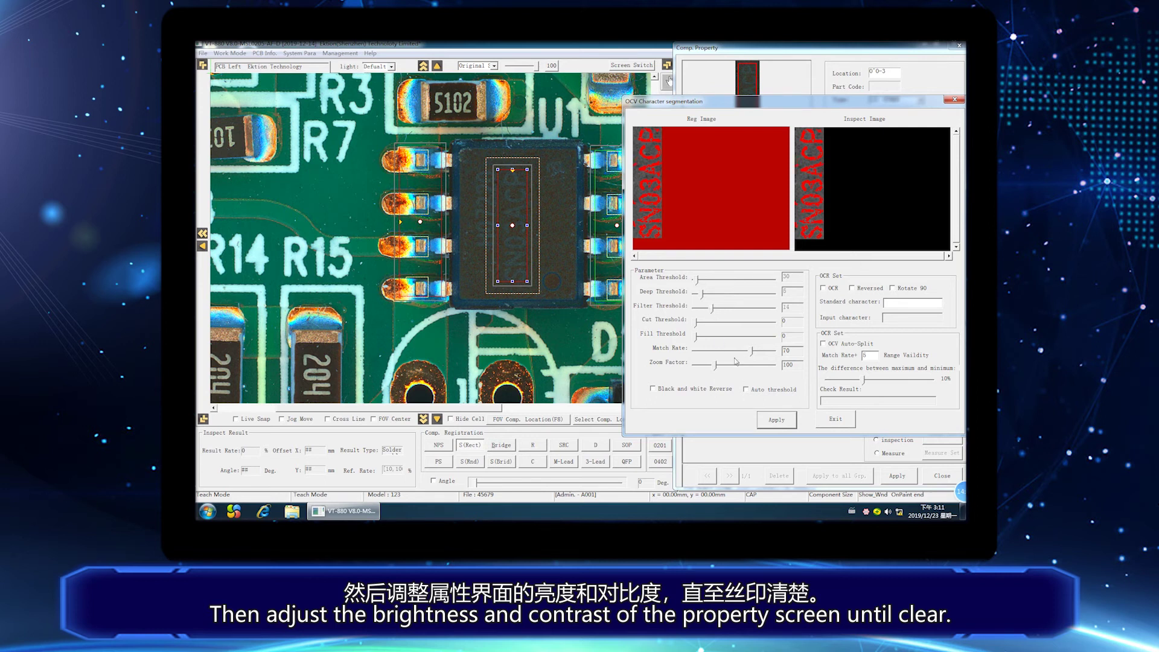
{"action": "left_click", "coordinate": [780, 419]}
{"action": "left_click", "coordinate": [835, 419]}
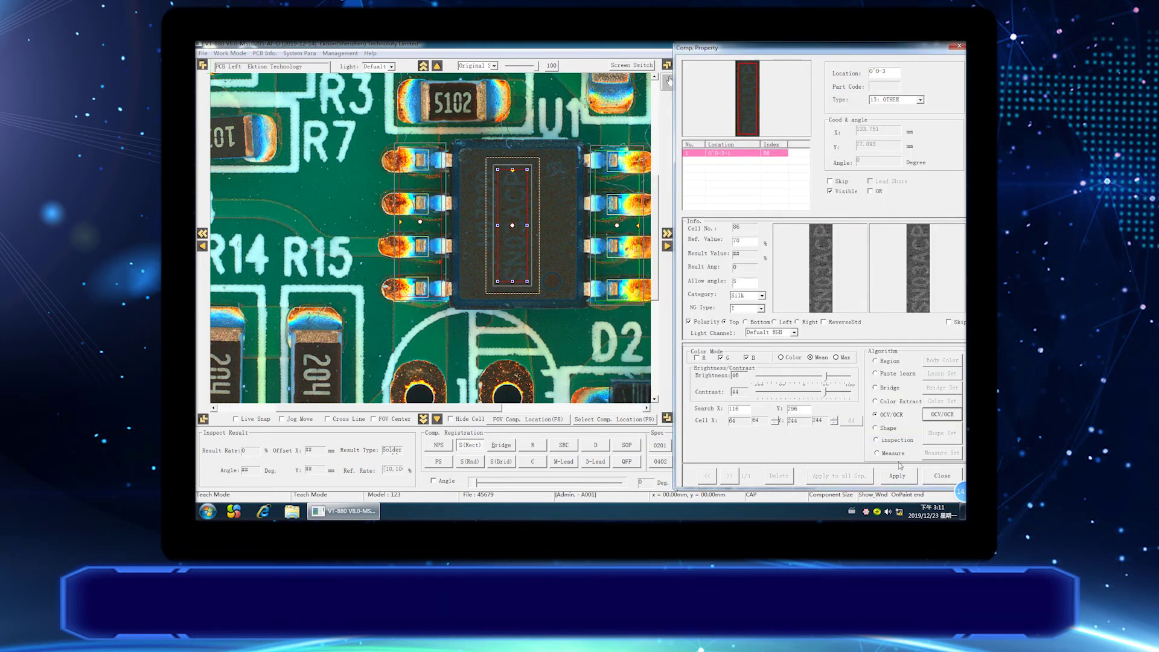
{"action": "left_click", "coordinate": [942, 476]}
{"action": "left_click", "coordinate": [546, 340]}
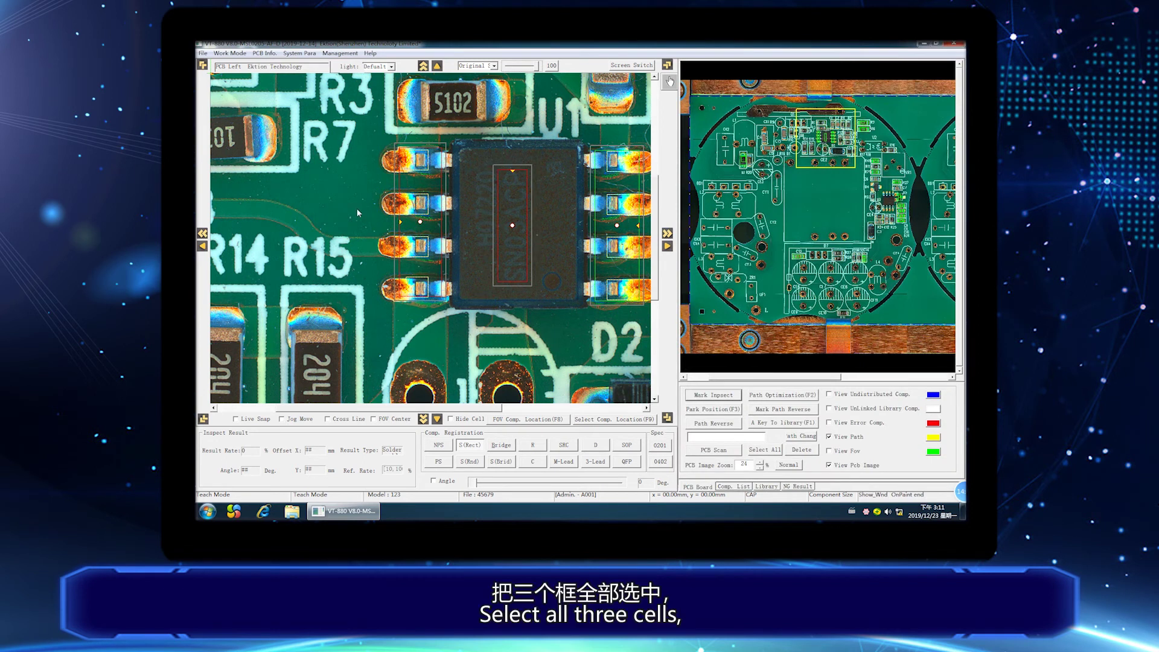
Select U1's two bridge cells and the marking cell and merge them into one component.
{"action": "left_click_drag", "start_coordinate": [362, 150], "coordinate": [607, 283]}
{"action": "right_click", "coordinate": [555, 216]}
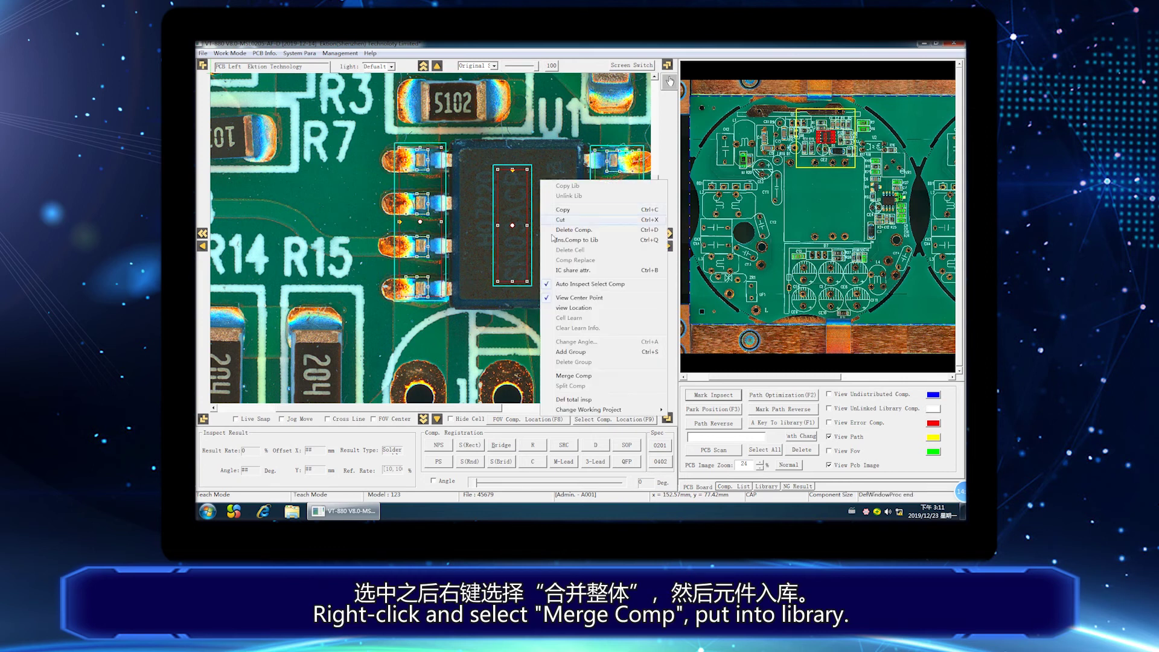
{"action": "left_click", "coordinate": [574, 377]}
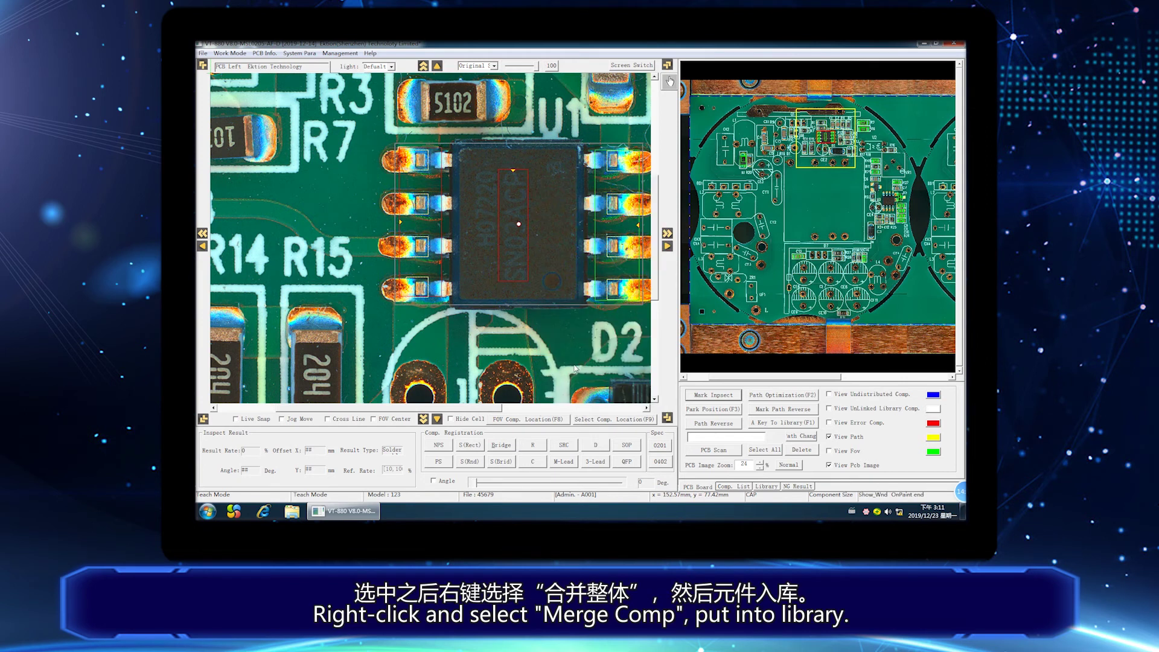
Insert the merged U1 component into the library as type OTHER with part code 0'0-4.
{"action": "double_click", "coordinate": [553, 290]}
{"action": "right_click", "coordinate": [545, 180]}
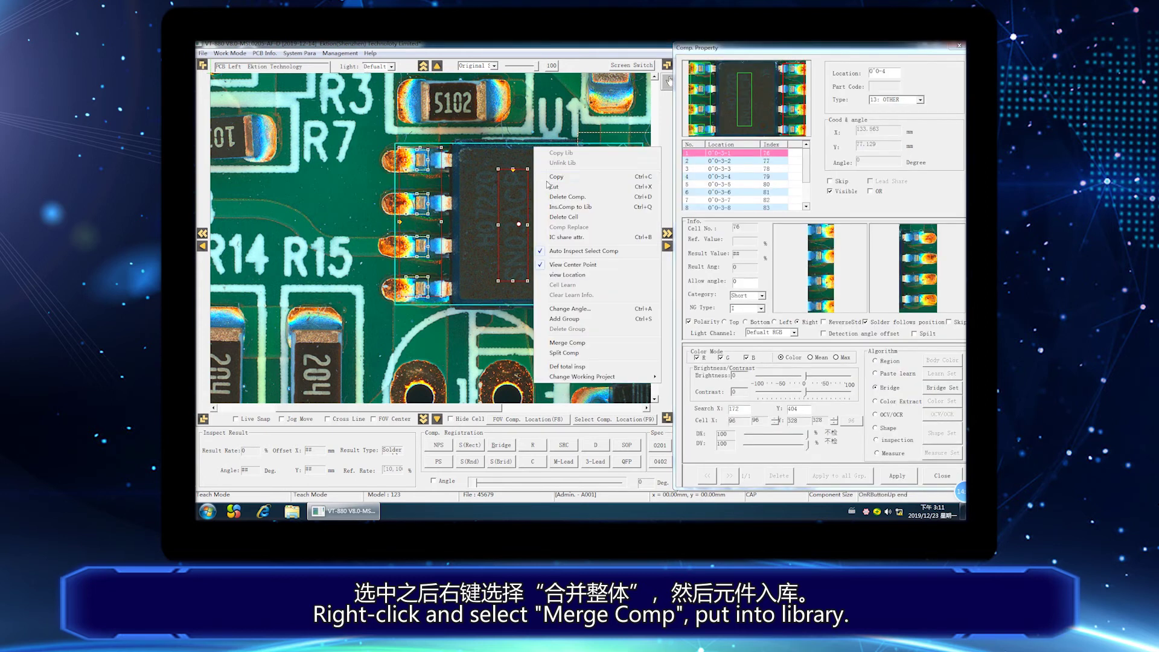
{"action": "left_click", "coordinate": [571, 207]}
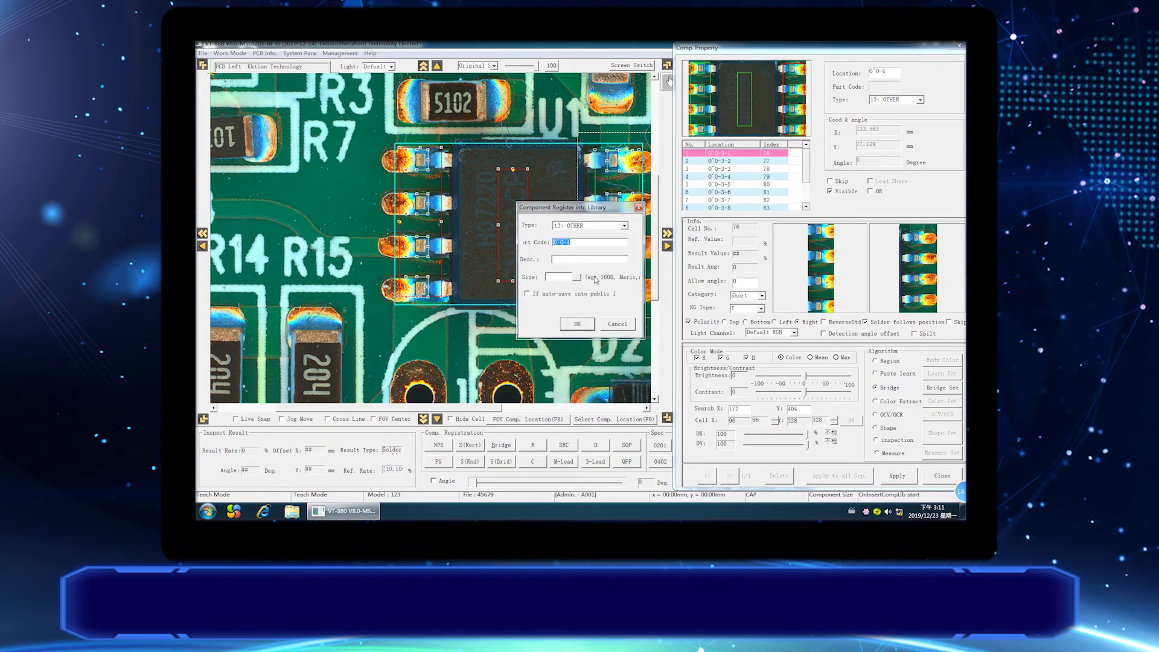
{"action": "left_click", "coordinate": [576, 325]}
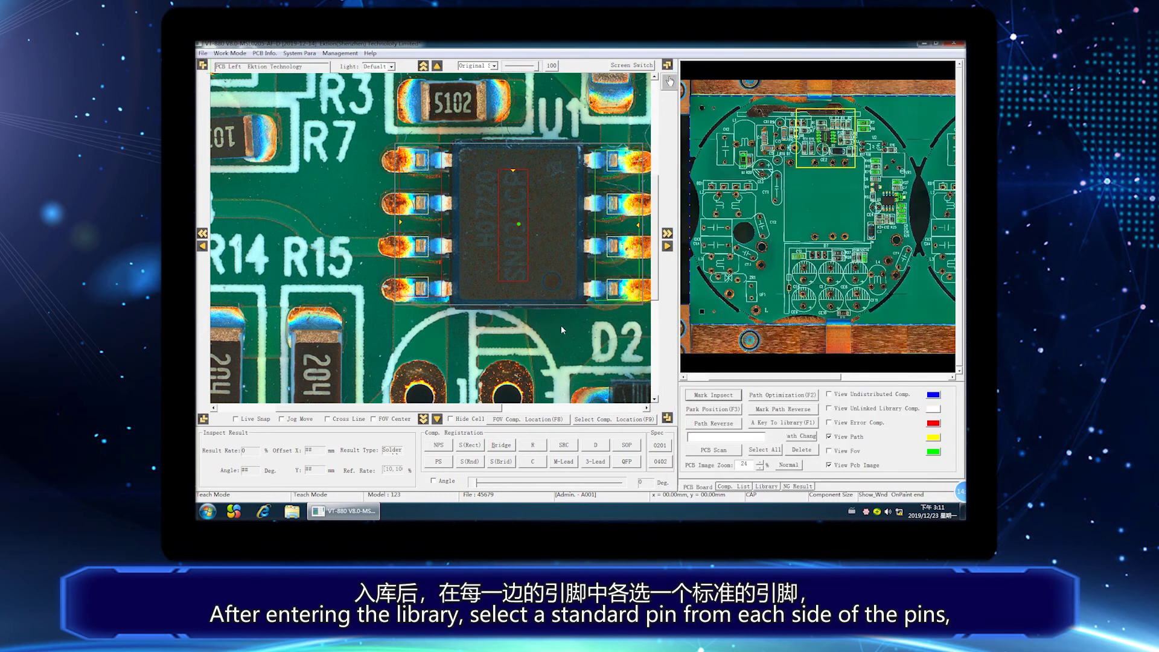
Share the IC attributes of the third pin in U1's right row with the IC's other pins.
{"action": "left_click_drag", "start_coordinate": [505, 408], "coordinate": [559, 410]}
{"action": "double_click", "coordinate": [487, 289]}
{"action": "left_click", "coordinate": [481, 244]}
{"action": "right_click", "coordinate": [481, 245]}
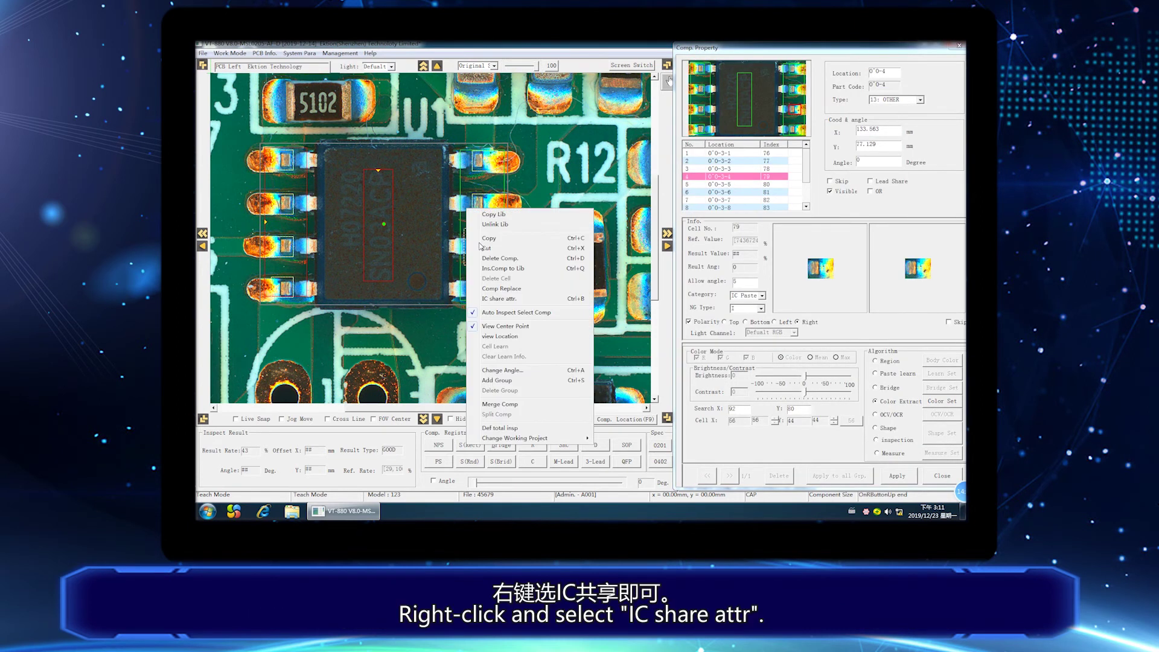
{"action": "left_click", "coordinate": [503, 301]}
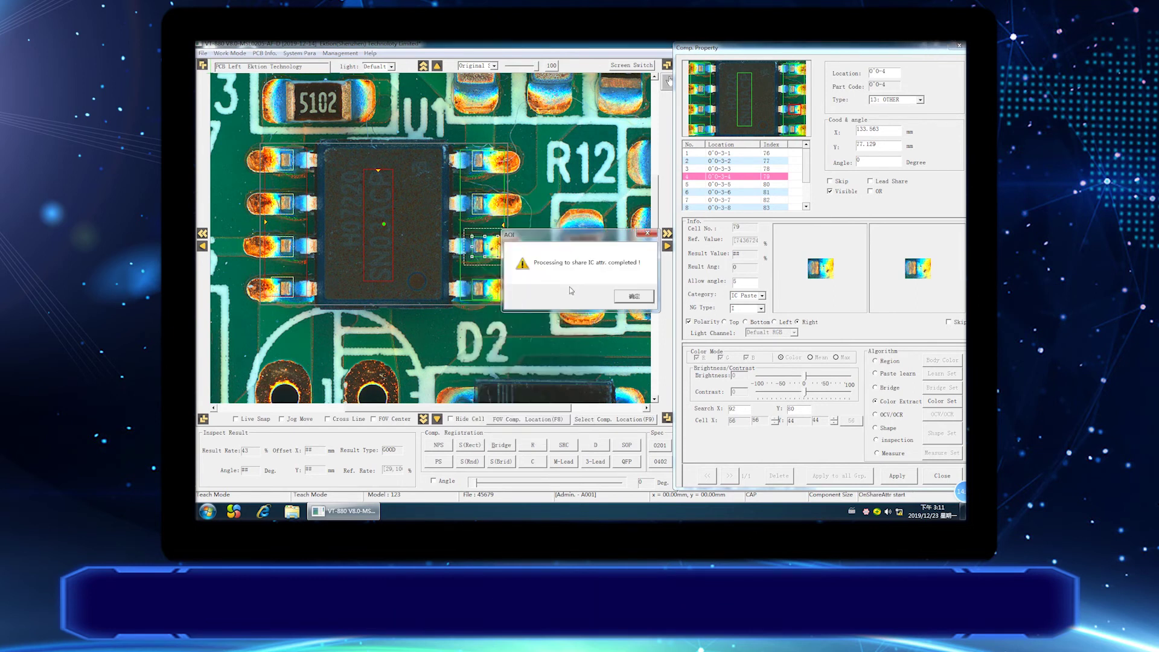
{"action": "left_click", "coordinate": [634, 297]}
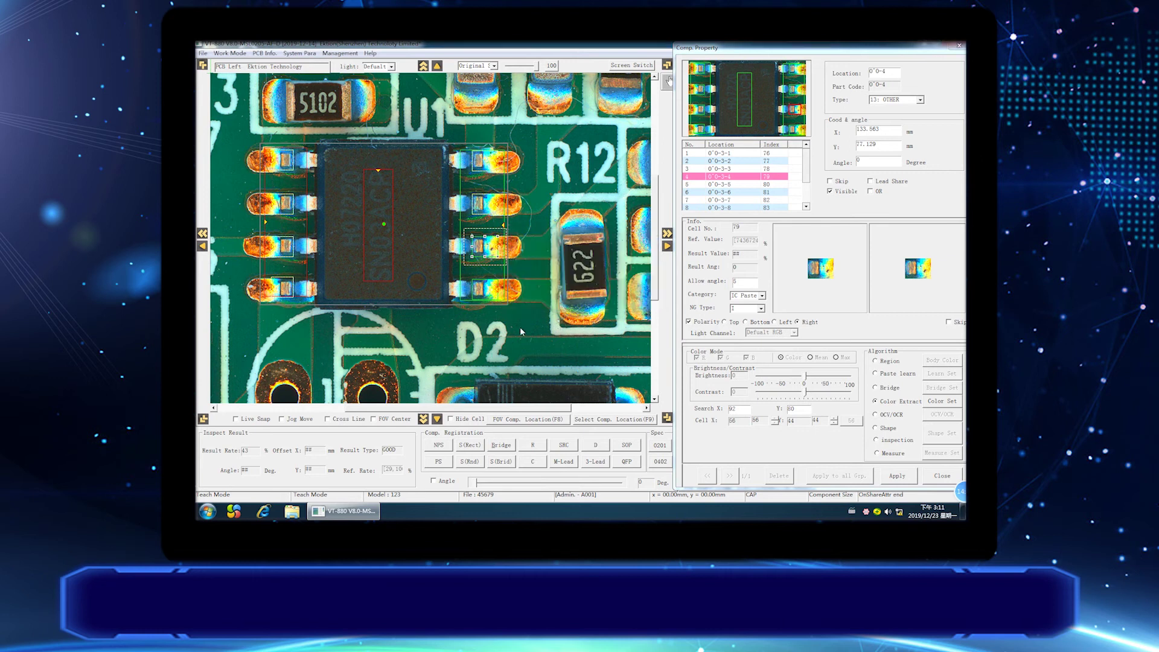
Share the IC attributes of the third pin in U1's left row with the IC's other pins and close the component's properties.
{"action": "left_click", "coordinate": [279, 248]}
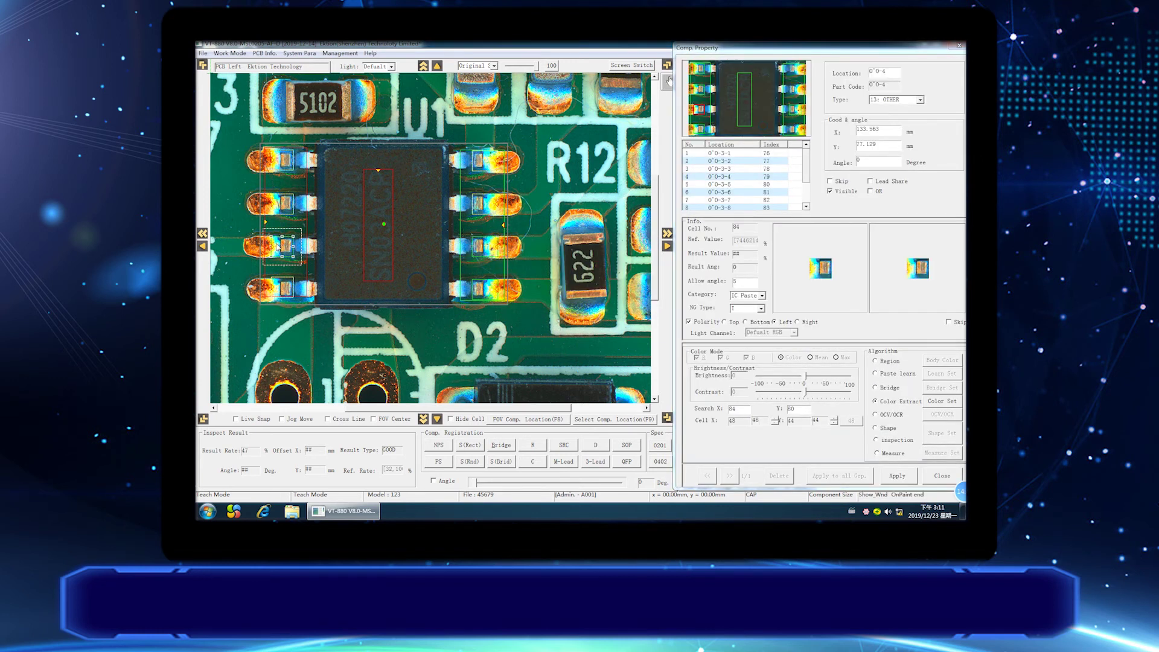
{"action": "right_click", "coordinate": [282, 248]}
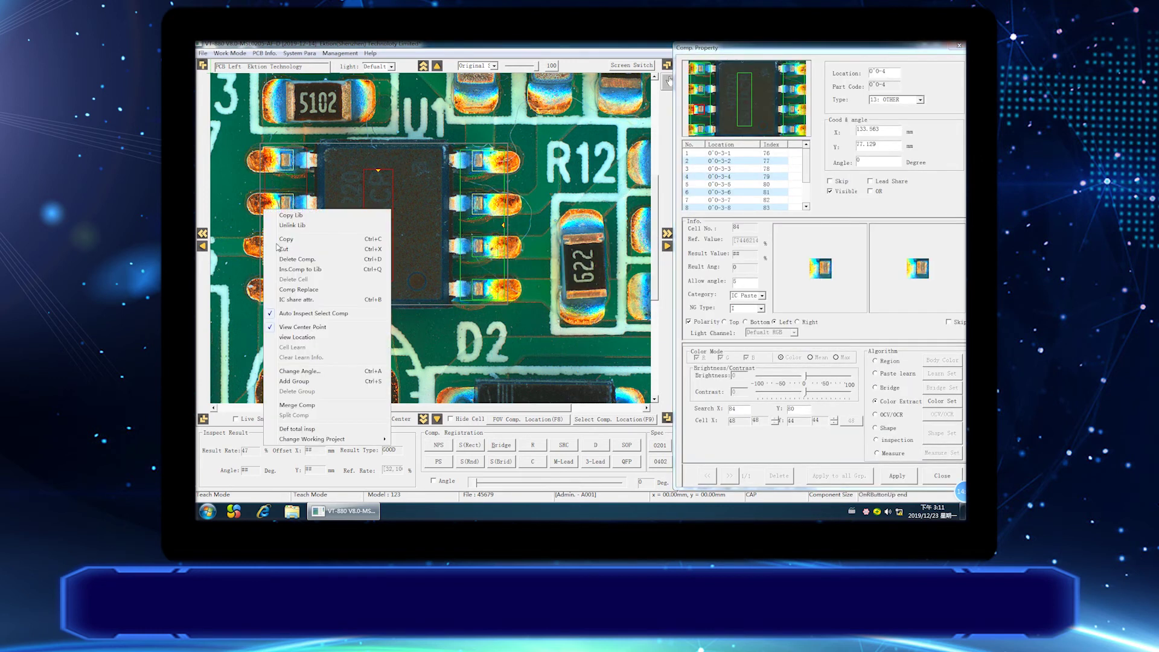
{"action": "left_click", "coordinate": [302, 300]}
{"action": "left_click", "coordinate": [632, 297]}
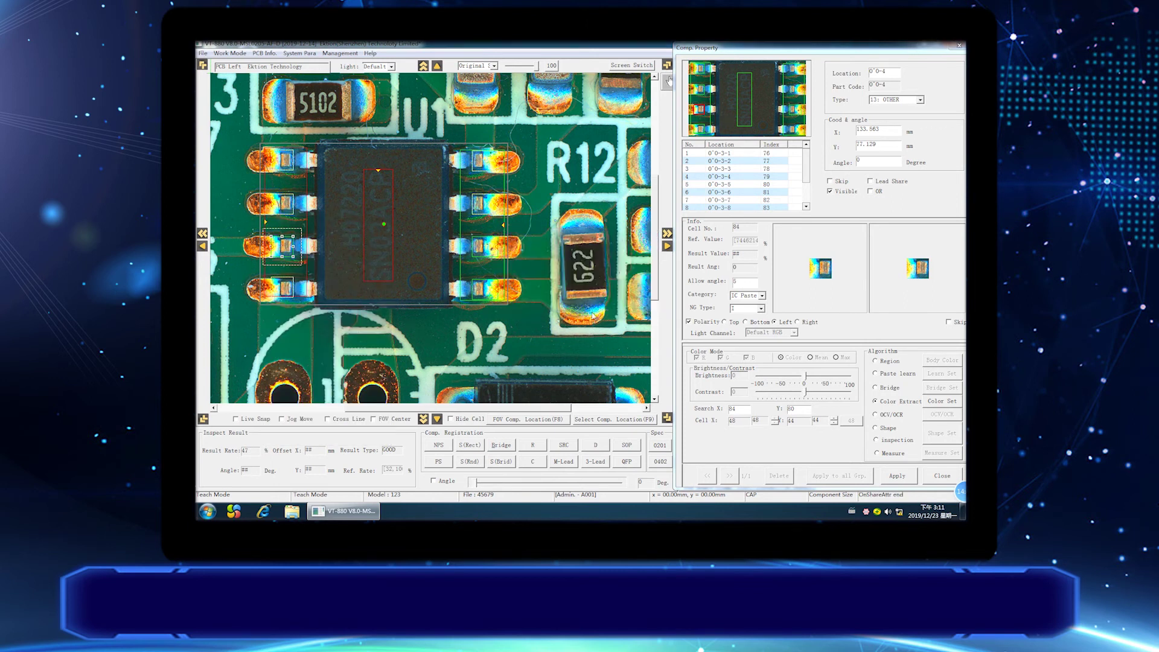
{"action": "left_click", "coordinate": [490, 341]}
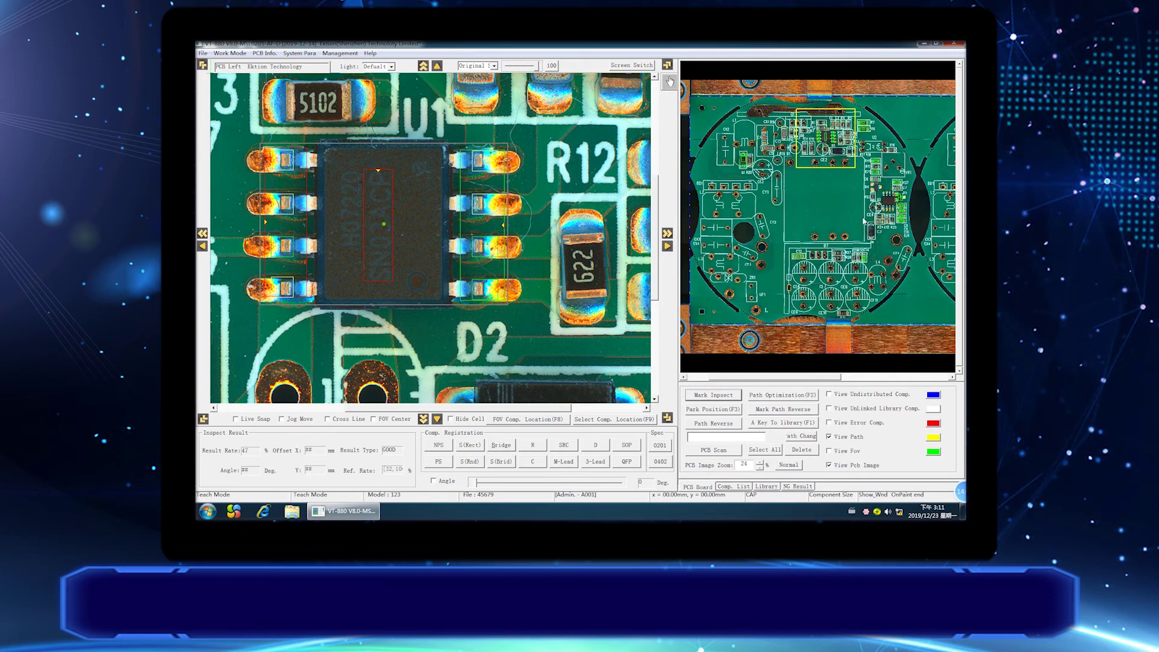
Draw a resistor component on the 512 resistor R8 and check its solder and marking cells.
{"action": "left_click", "coordinate": [835, 156]}
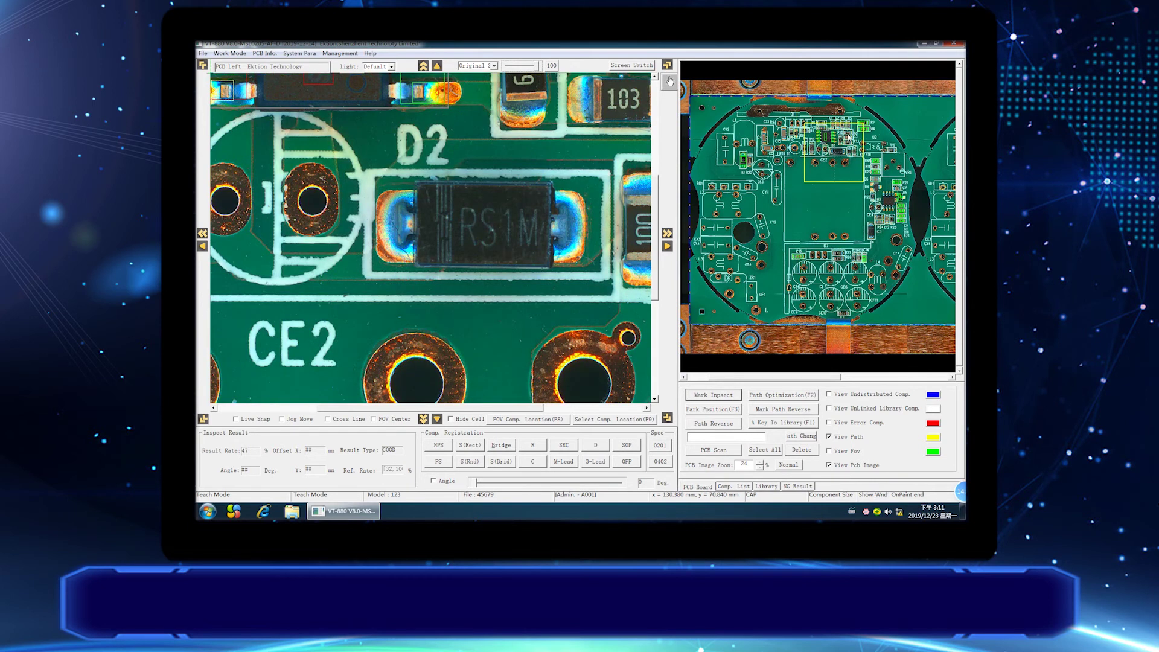
{"action": "left_click", "coordinate": [851, 131]}
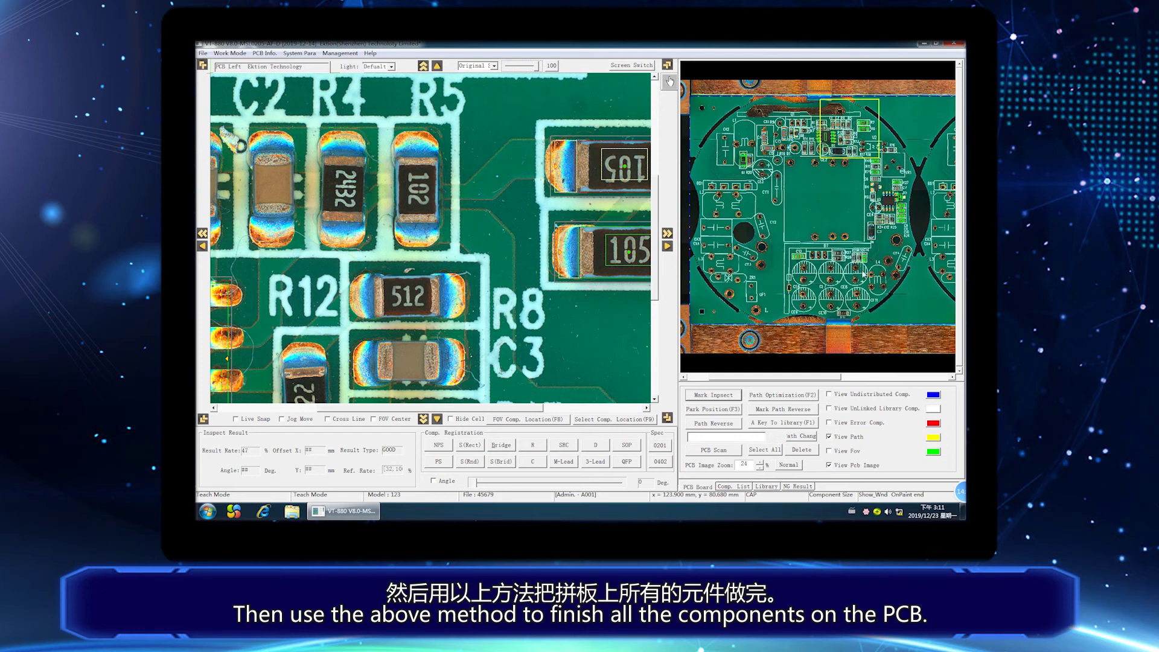
{"action": "left_click", "coordinate": [530, 448]}
{"action": "left_click_drag", "start_coordinate": [375, 279], "coordinate": [436, 316]}
{"action": "left_click", "coordinate": [456, 303]}
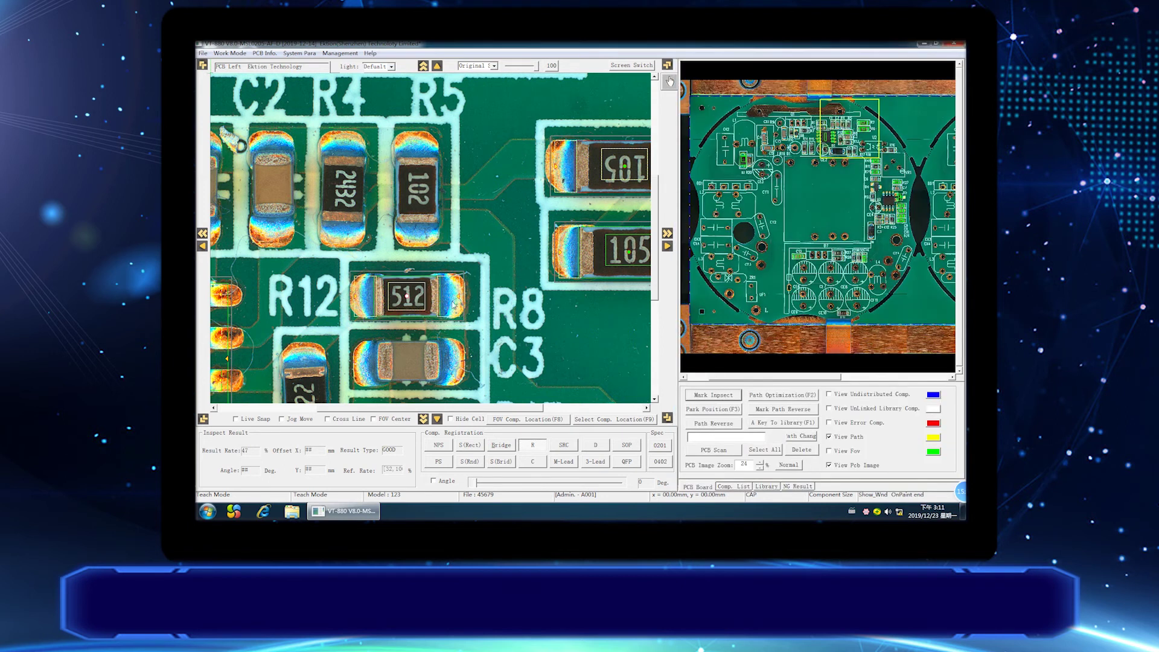
{"action": "left_click", "coordinate": [459, 300]}
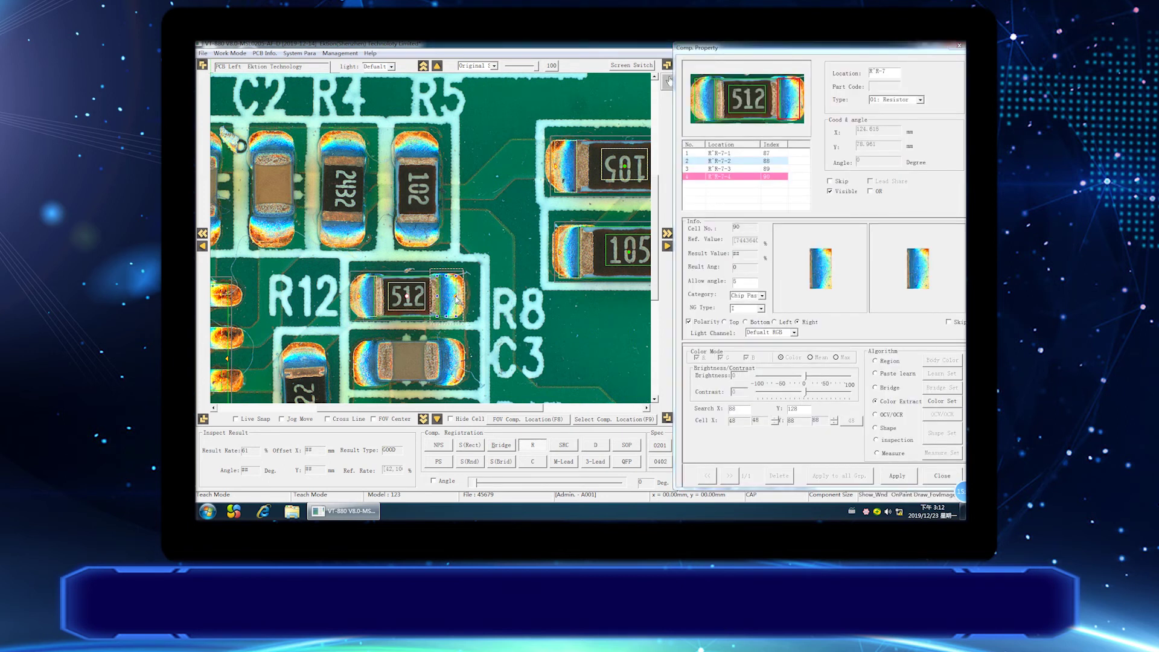
{"action": "left_click", "coordinate": [403, 295]}
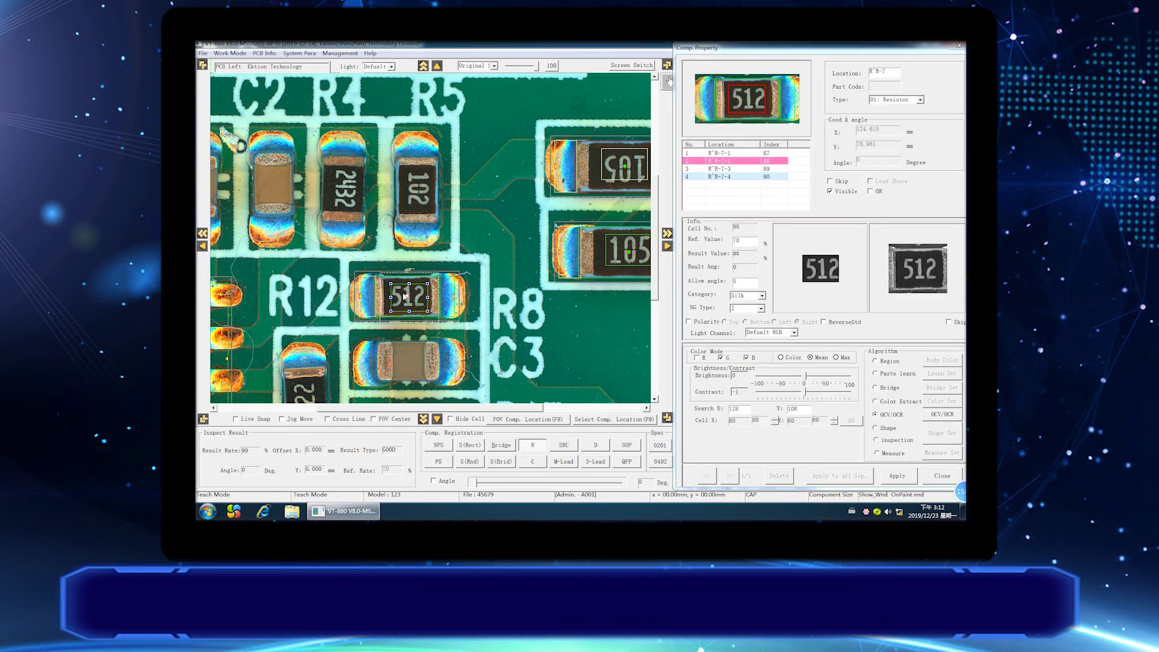
{"action": "left_click", "coordinate": [400, 295]}
{"action": "left_click", "coordinate": [369, 306]}
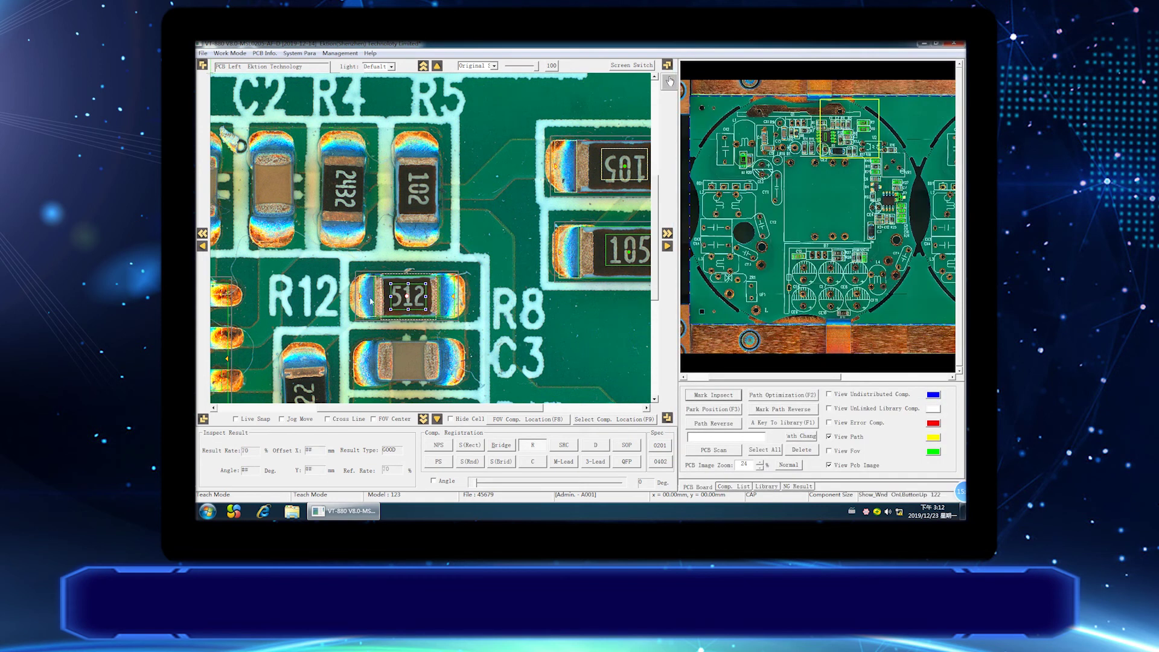
Draw a resistor component on the 102 resistor R5.
{"action": "left_click", "coordinate": [534, 306]}
{"action": "left_click_drag", "start_coordinate": [396, 160], "coordinate": [441, 225]}
{"action": "left_click", "coordinate": [417, 189]}
{"action": "left_click", "coordinate": [409, 147]}
{"action": "left_click", "coordinate": [478, 227]}
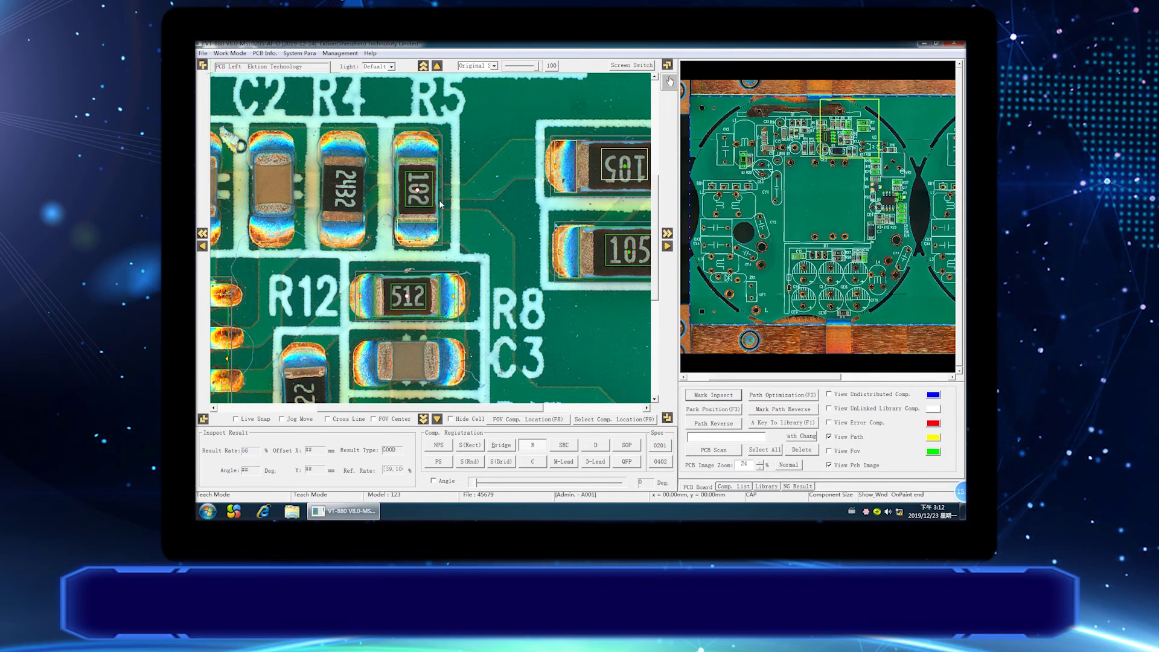
{"action": "left_click", "coordinate": [440, 201]}
{"action": "left_click", "coordinate": [489, 203]}
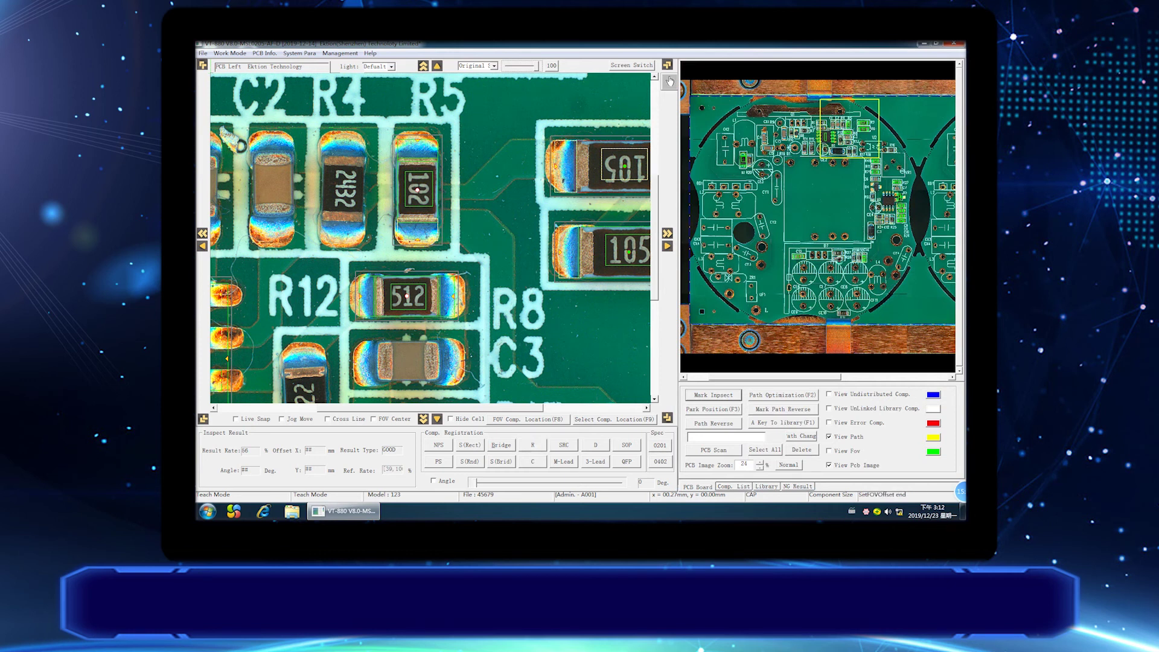
Draw a resistor component on R27 in the lower part of the sub-board and fit its outline to the part.
{"action": "left_click", "coordinate": [841, 265]}
{"action": "left_click", "coordinate": [533, 445]}
{"action": "left_click_drag", "start_coordinate": [367, 121], "coordinate": [505, 175]}
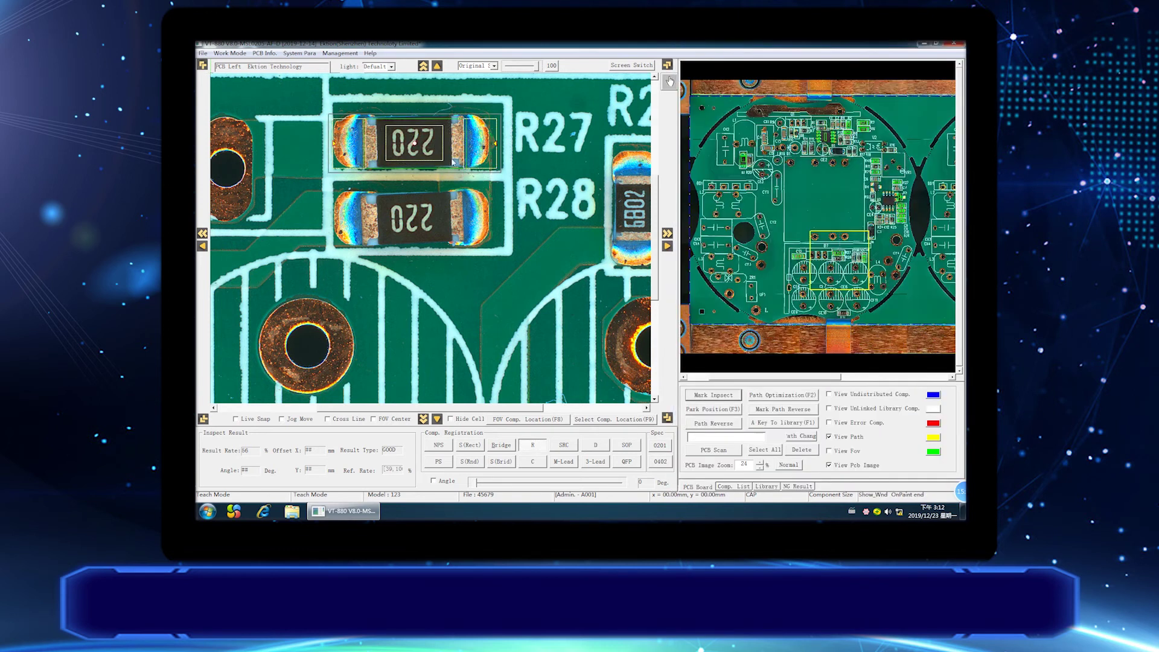
{"action": "left_click_drag", "start_coordinate": [446, 161], "coordinate": [439, 157]}
{"action": "double_click", "coordinate": [497, 167]}
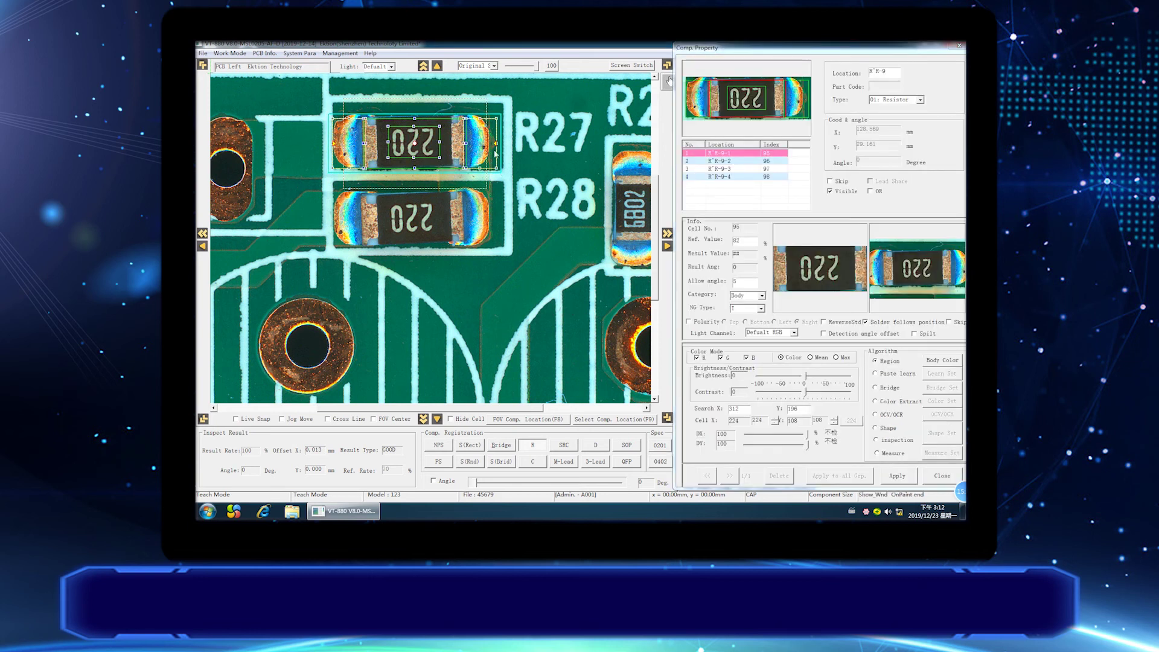
{"action": "left_click", "coordinate": [493, 165]}
{"action": "left_click_drag", "start_coordinate": [493, 165], "coordinate": [484, 165]}
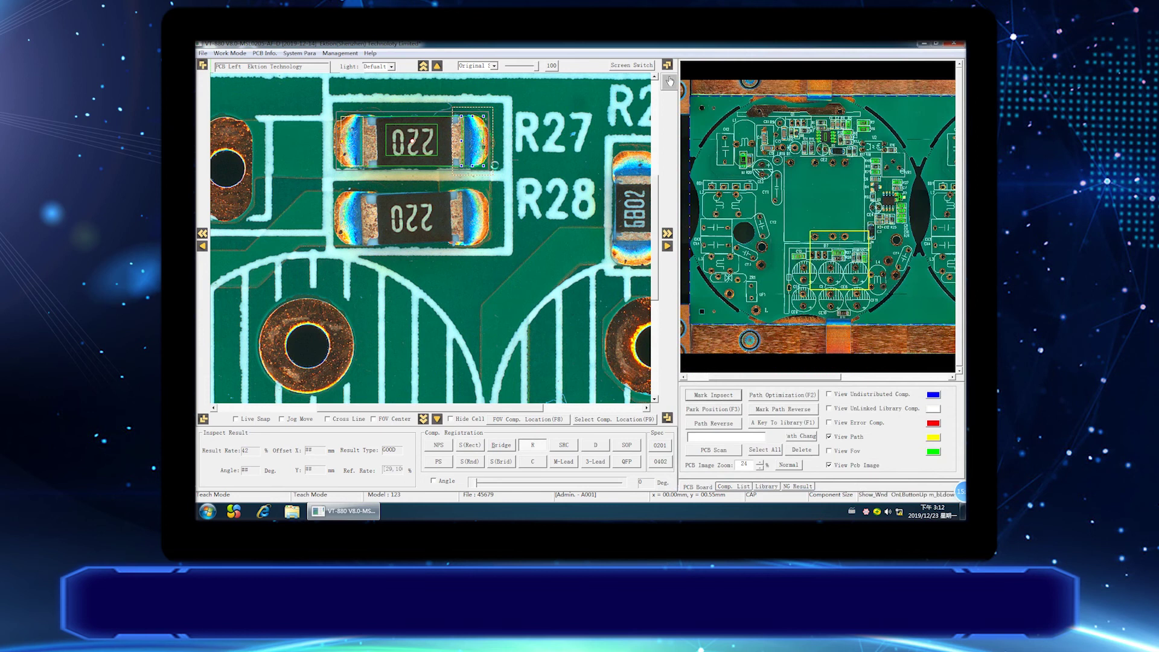
Copy R27's resistor component onto R28 and close the component's properties.
{"action": "left_click", "coordinate": [445, 137]}
{"action": "right_click", "coordinate": [446, 98]}
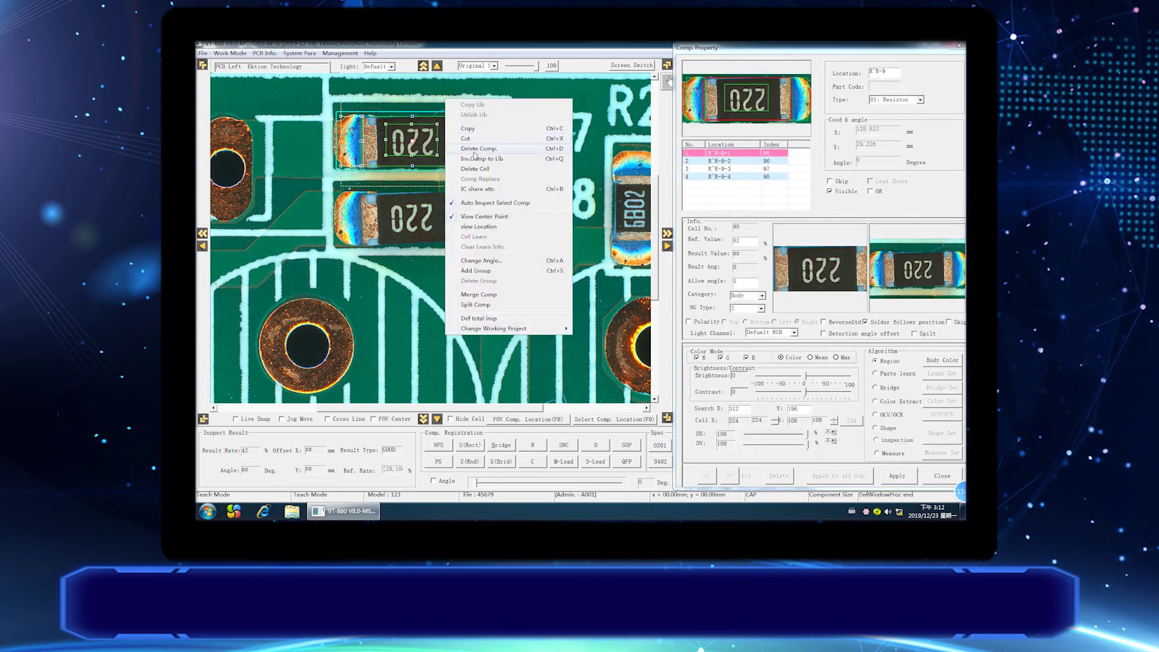
{"action": "left_click", "coordinate": [475, 149]}
{"action": "left_click", "coordinate": [578, 324]}
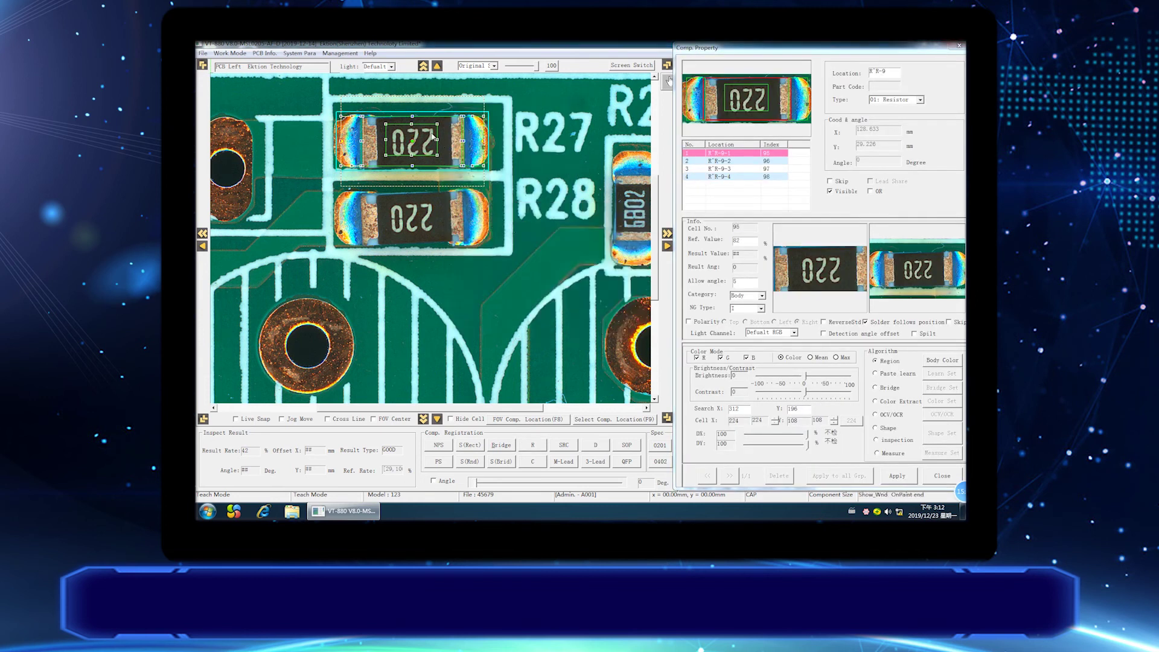
{"action": "right_click", "coordinate": [433, 135]}
{"action": "left_click", "coordinate": [451, 106]}
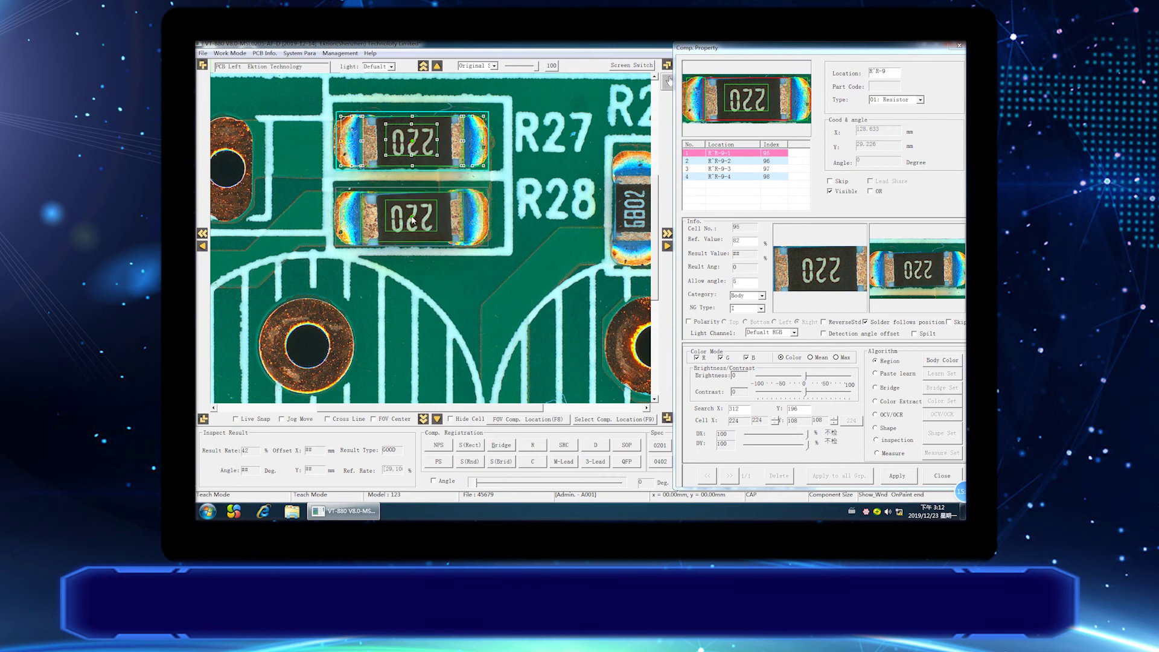
{"action": "left_click", "coordinate": [943, 476]}
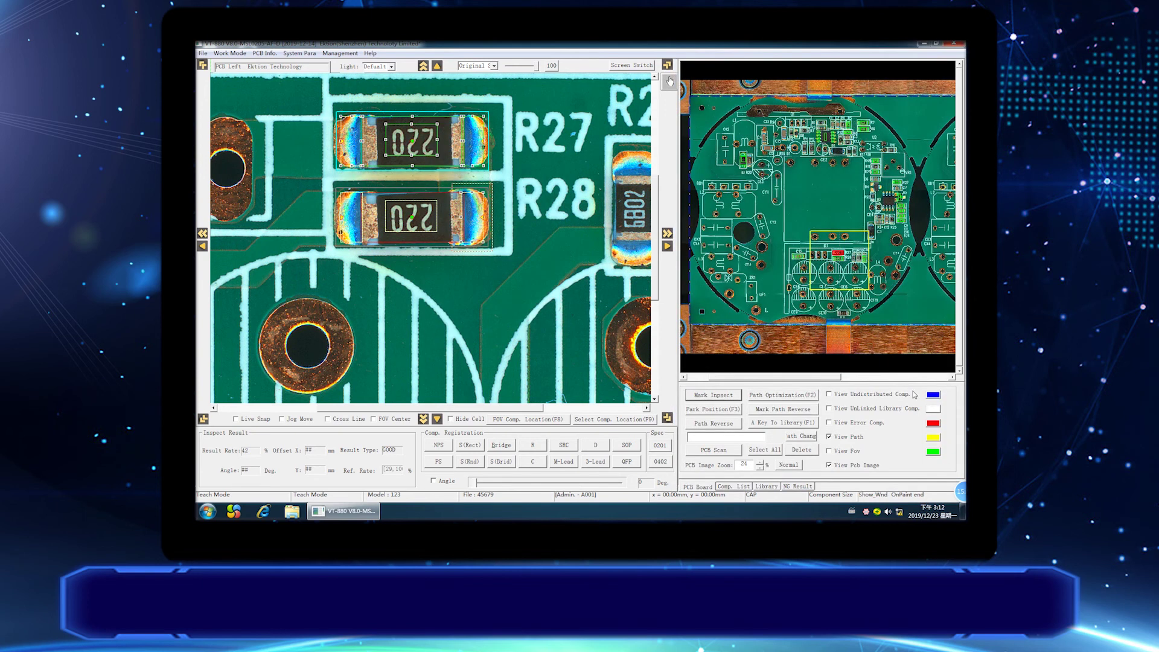
Draw a capacitor component on C12 between R24 and R25.
{"action": "left_click", "coordinate": [852, 254]}
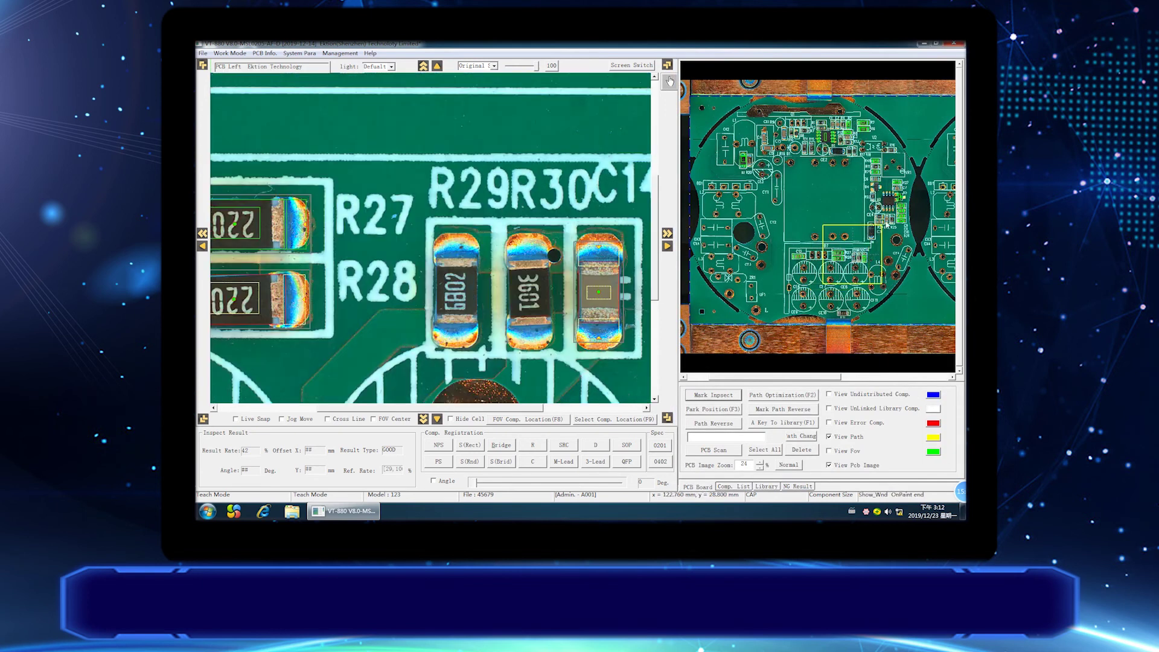
{"action": "left_click", "coordinate": [888, 222]}
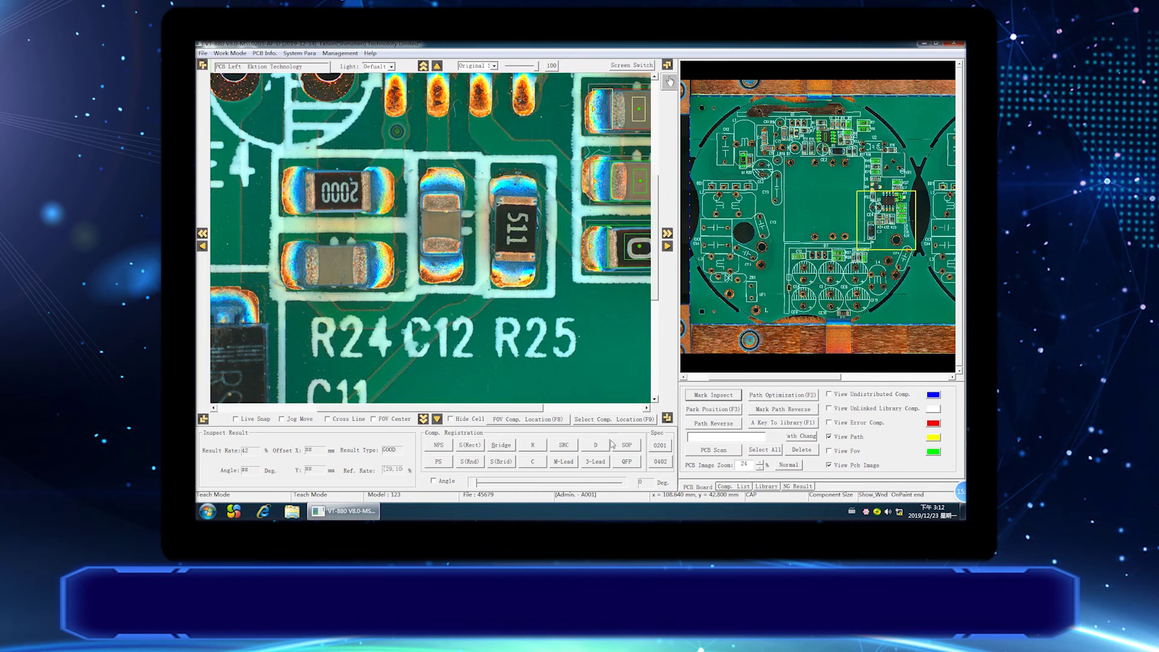
{"action": "left_click", "coordinate": [532, 462]}
{"action": "left_click_drag", "start_coordinate": [423, 193], "coordinate": [463, 254]}
{"action": "double_click", "coordinate": [441, 264]}
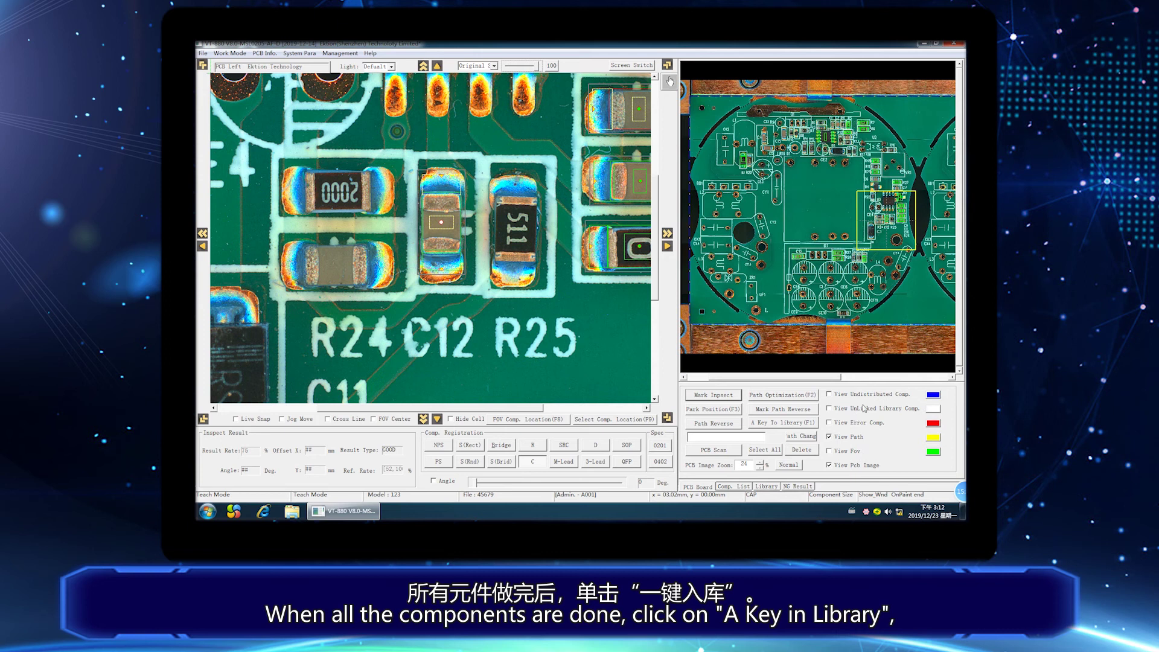
Add all components not yet registered to the library in a single operation.
{"action": "left_click", "coordinate": [778, 414]}
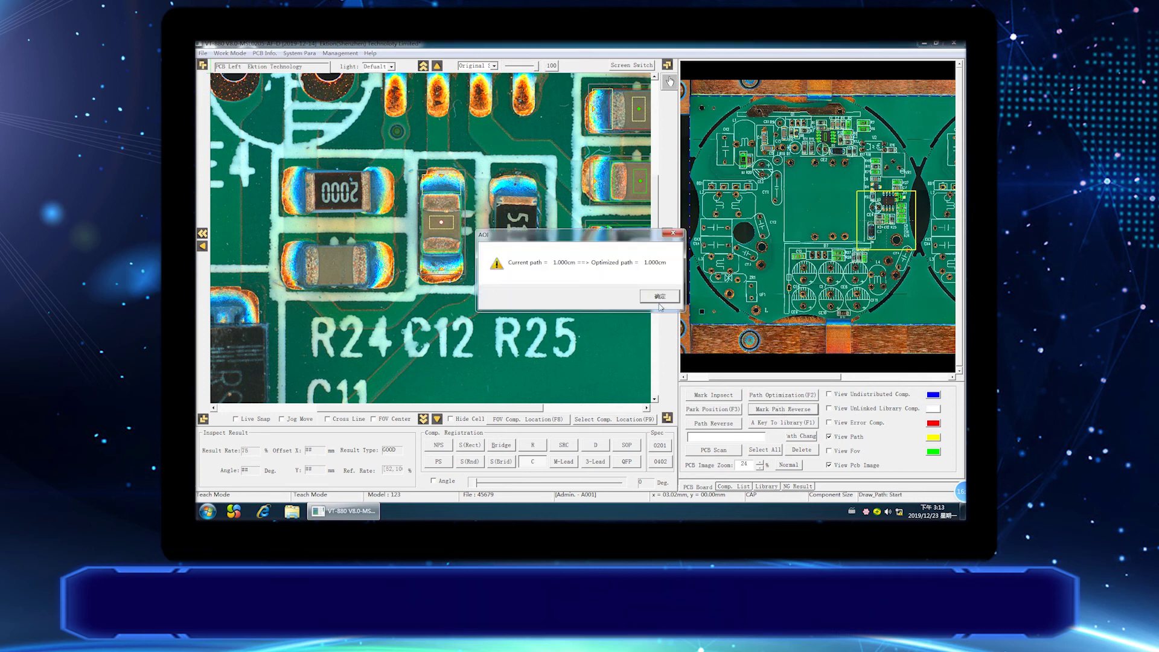
{"action": "left_click", "coordinate": [660, 297]}
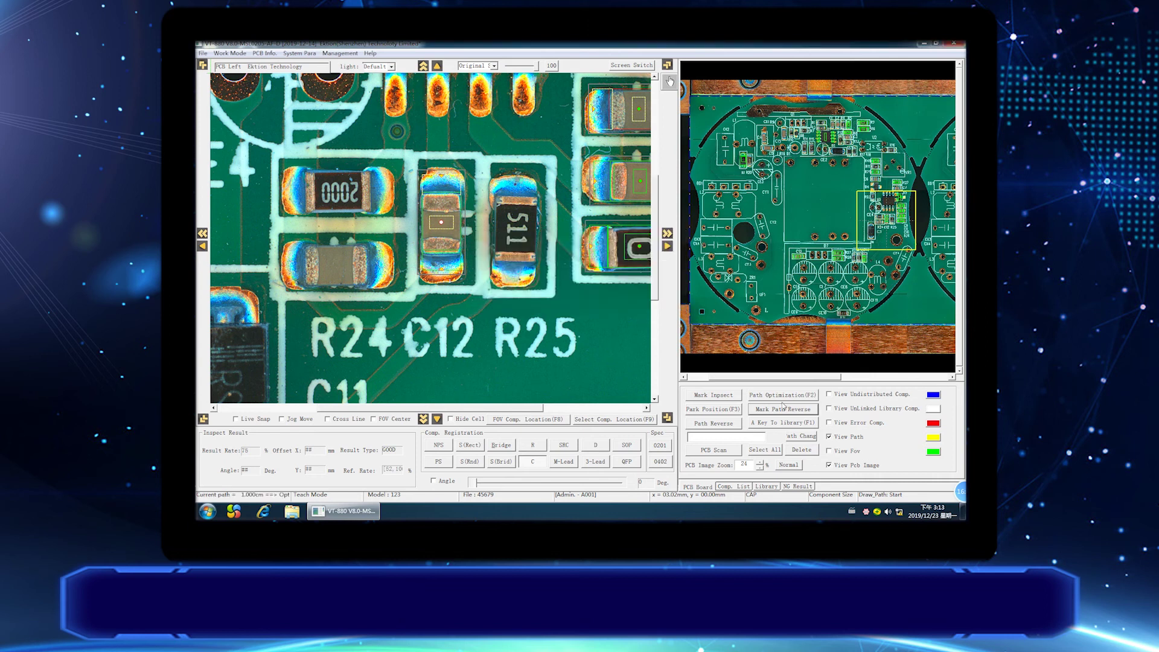
{"action": "left_click", "coordinate": [783, 423]}
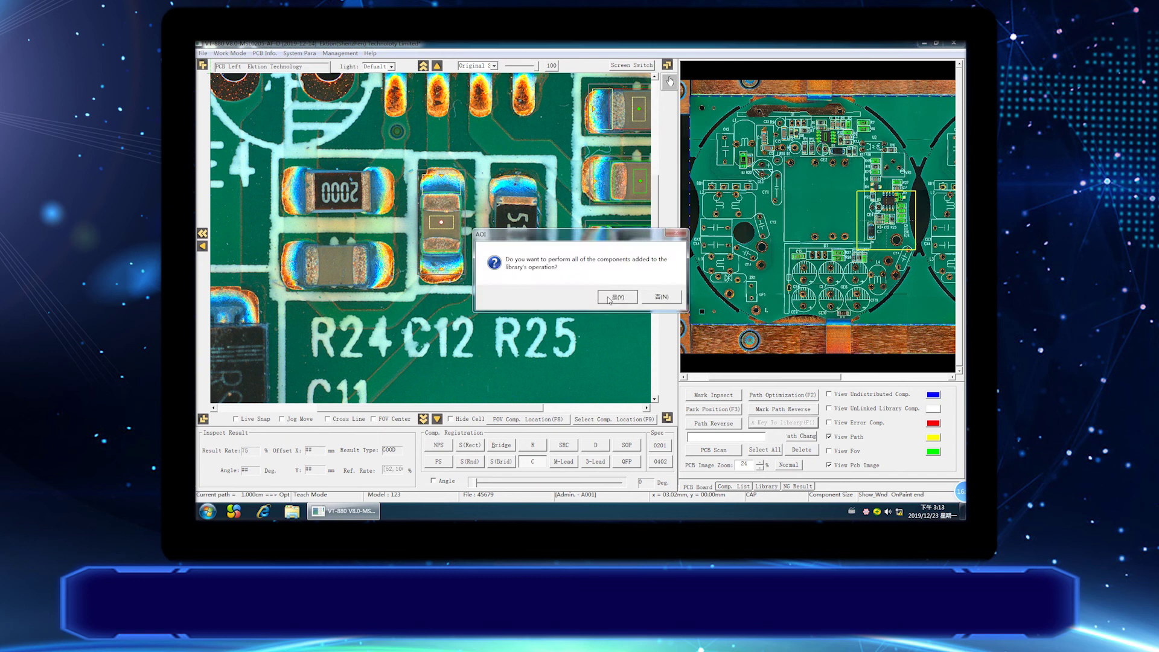
{"action": "left_click", "coordinate": [613, 297]}
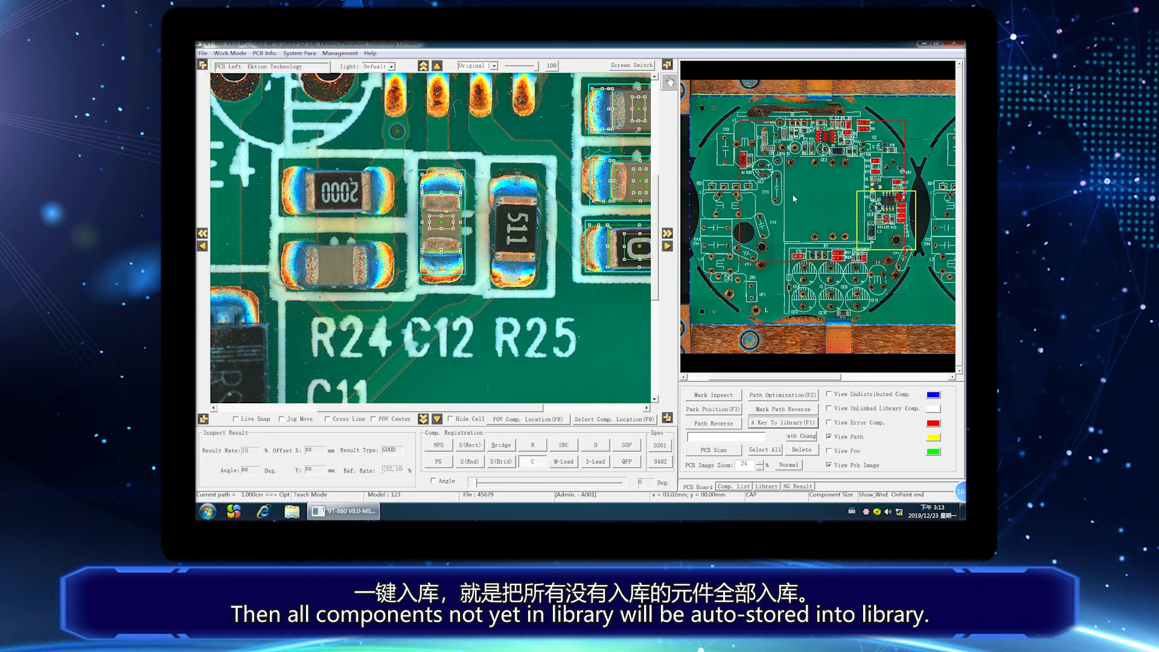
{"action": "left_click", "coordinate": [825, 198]}
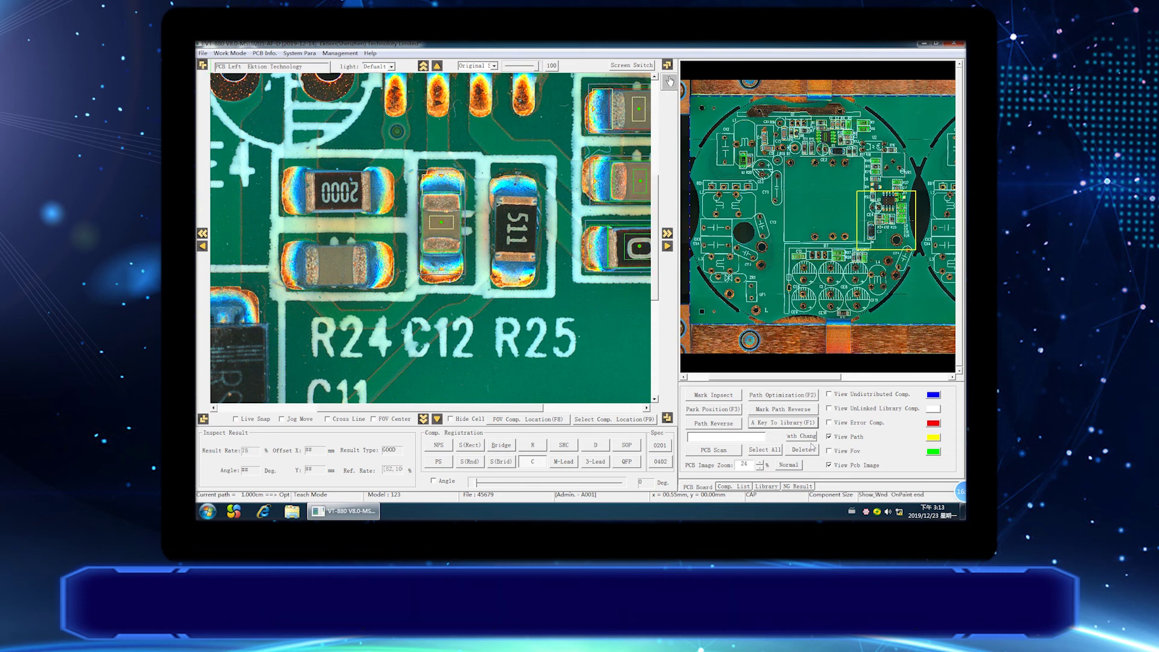
Copy all of the first sub-board's components at 0 degrees onto the second sub-board and align them with its parts at R8.
{"action": "left_click", "coordinate": [789, 464]}
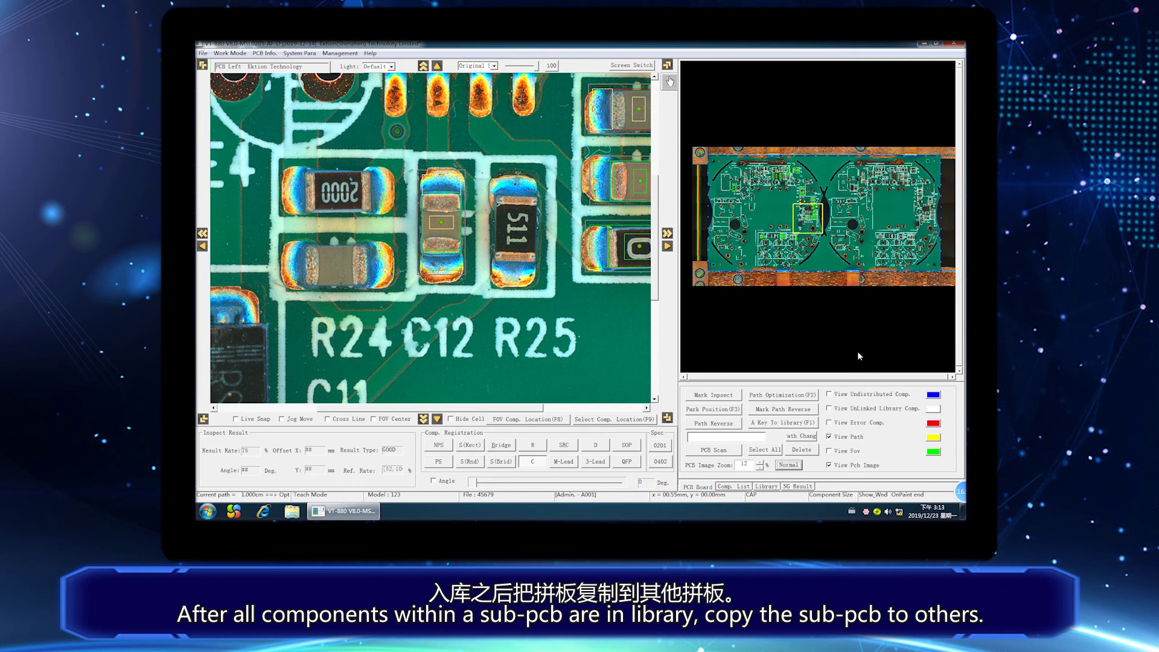
{"action": "left_click", "coordinate": [765, 450]}
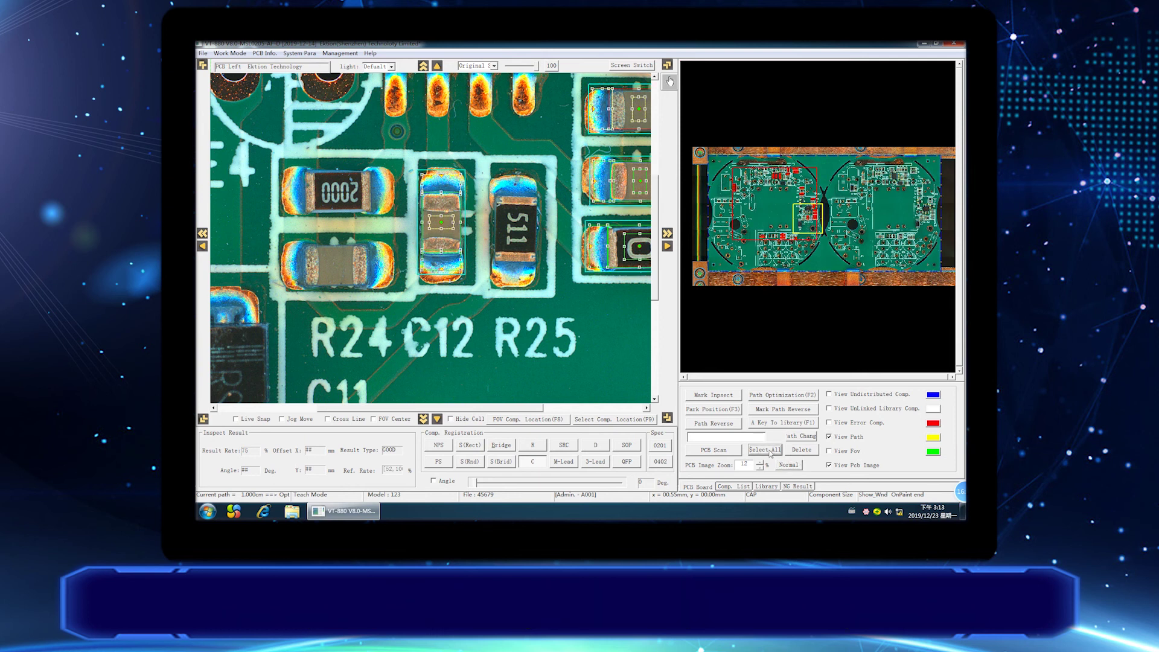
{"action": "right_click", "coordinate": [775, 179]}
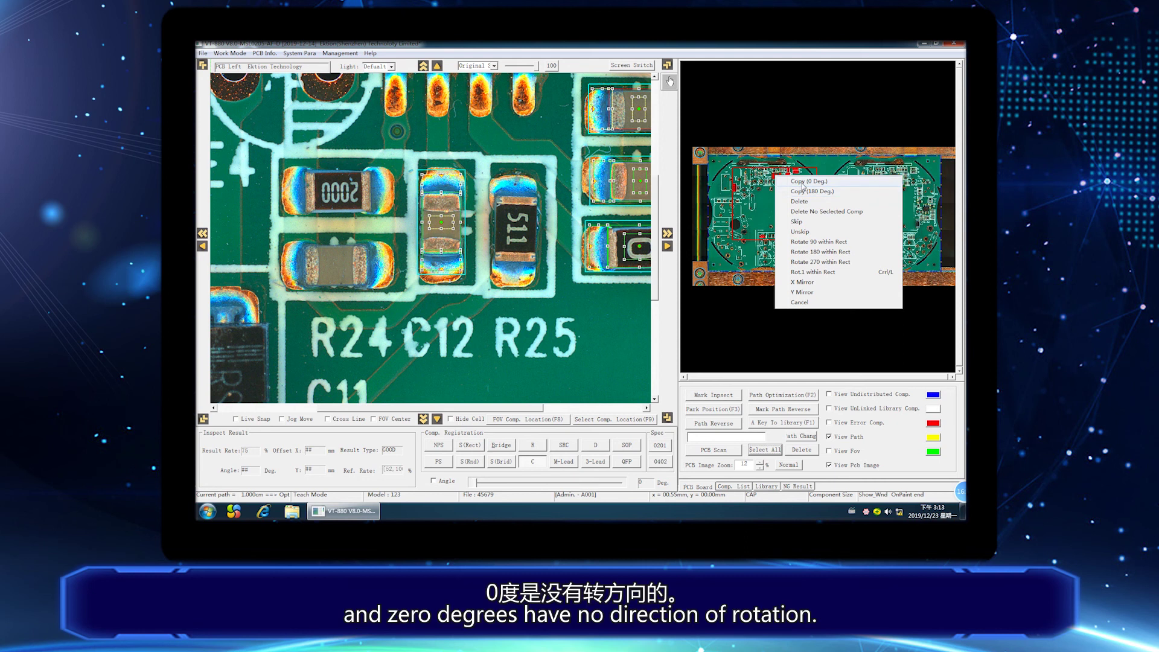
{"action": "left_click", "coordinate": [801, 183]}
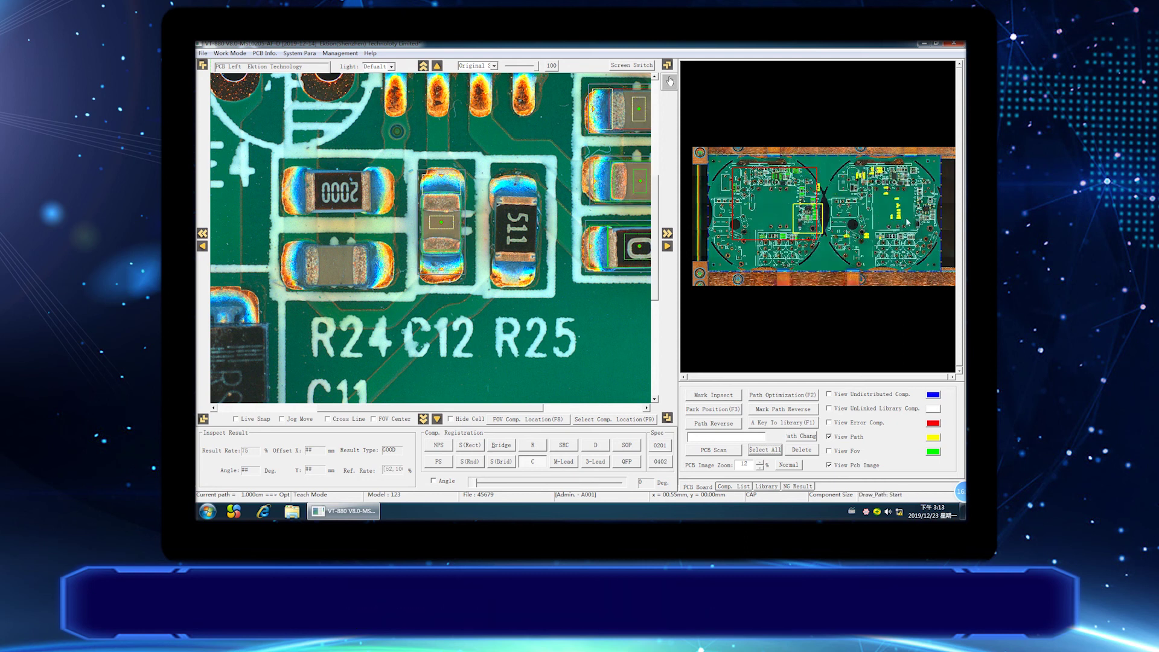
{"action": "left_click", "coordinate": [934, 223]}
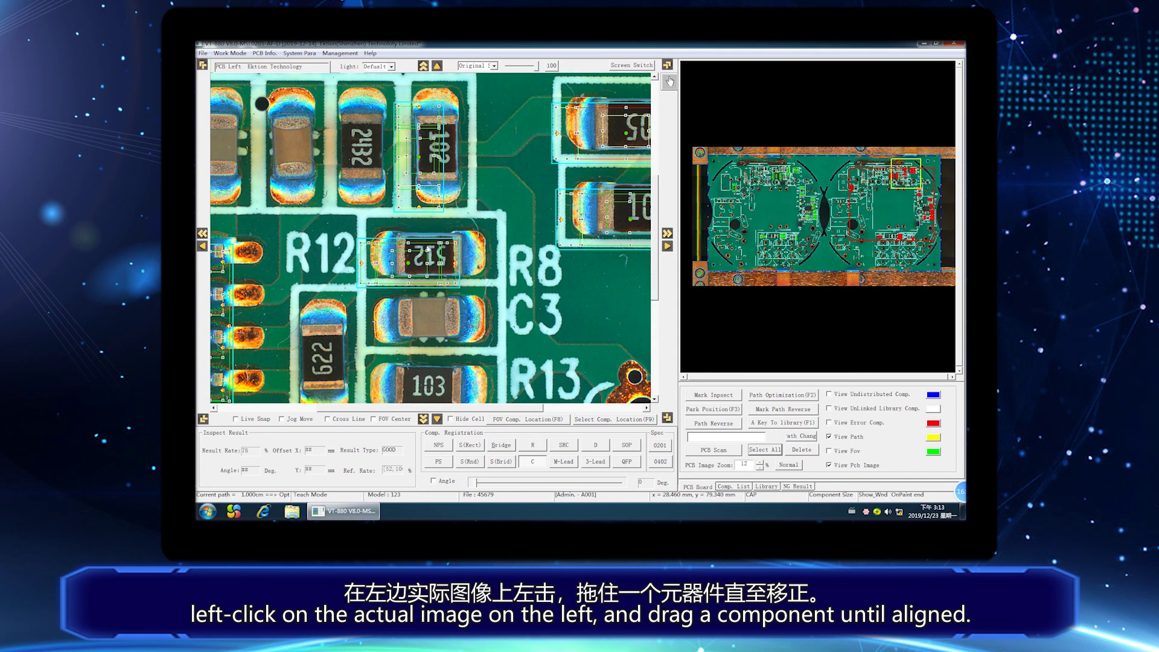
{"action": "left_click_drag", "start_coordinate": [428, 249], "coordinate": [433, 253]}
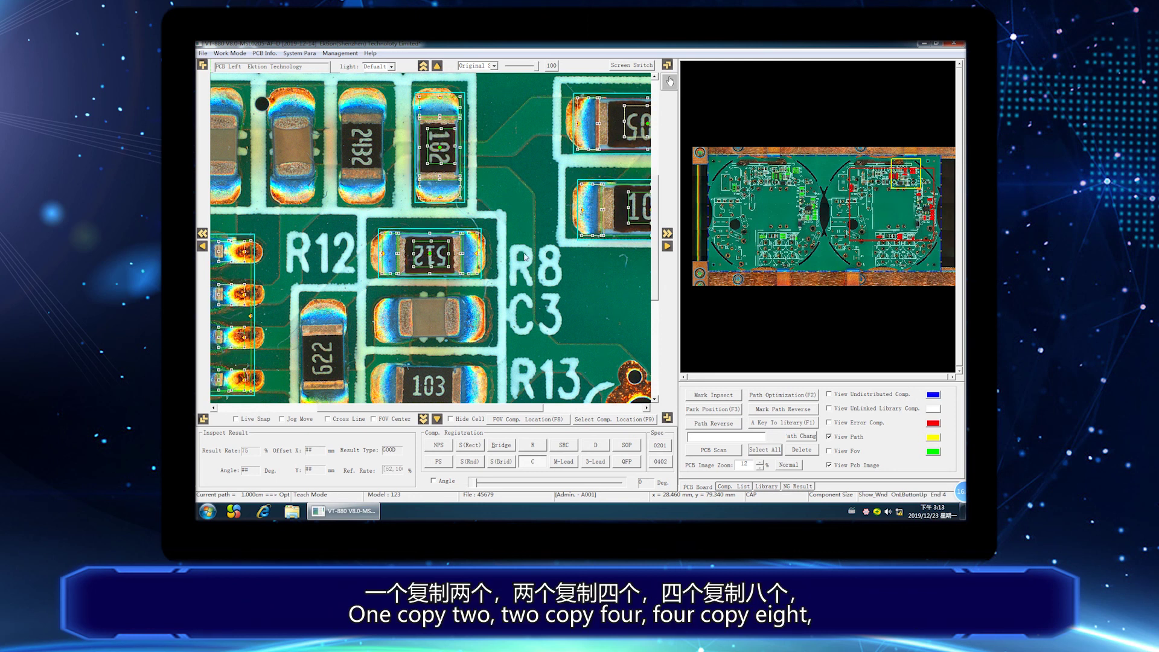
{"action": "left_click", "coordinate": [576, 276]}
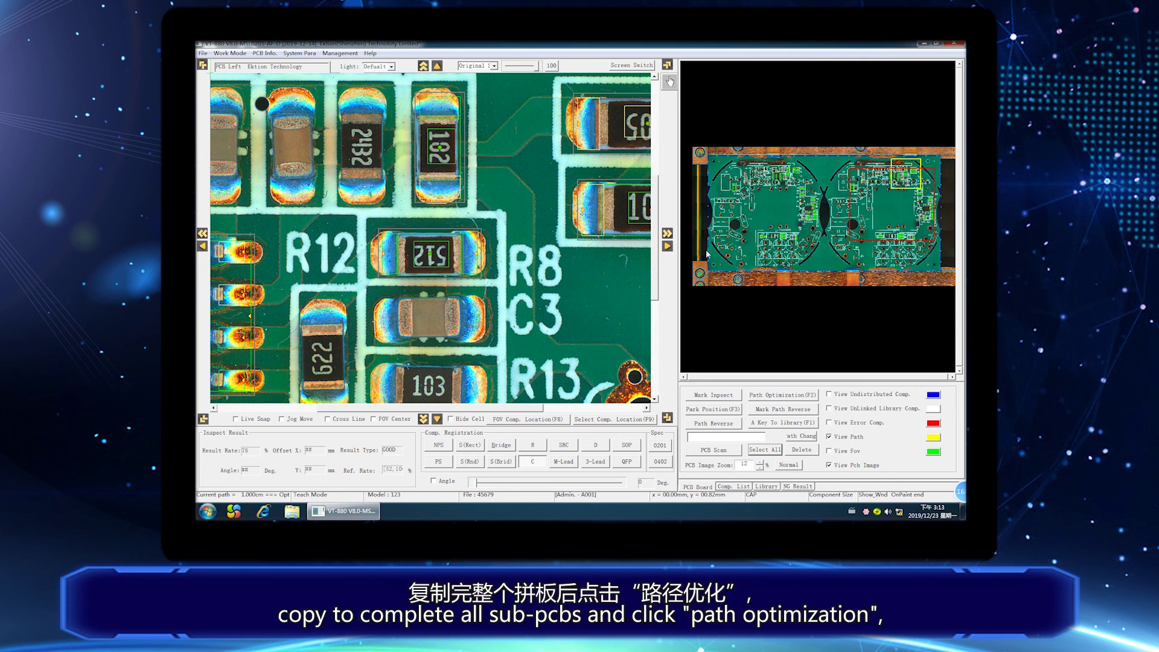
Run path optimization for both sub-boards to generate the camera's inspection route.
{"action": "left_click", "coordinate": [767, 396]}
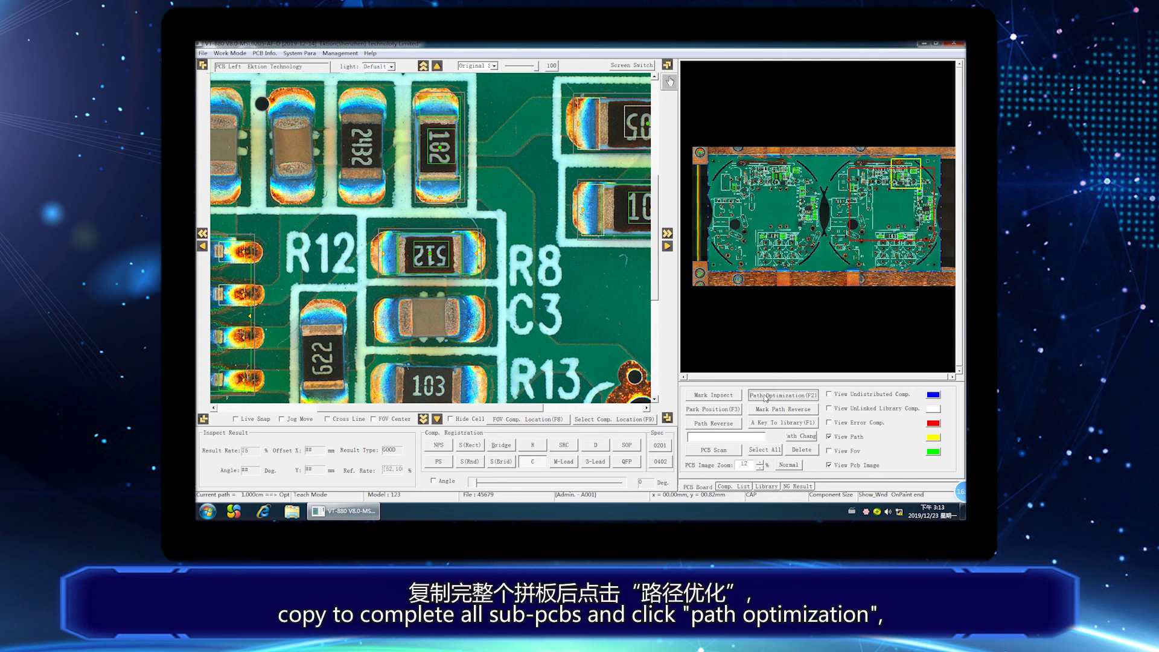
{"action": "left_click", "coordinate": [602, 296]}
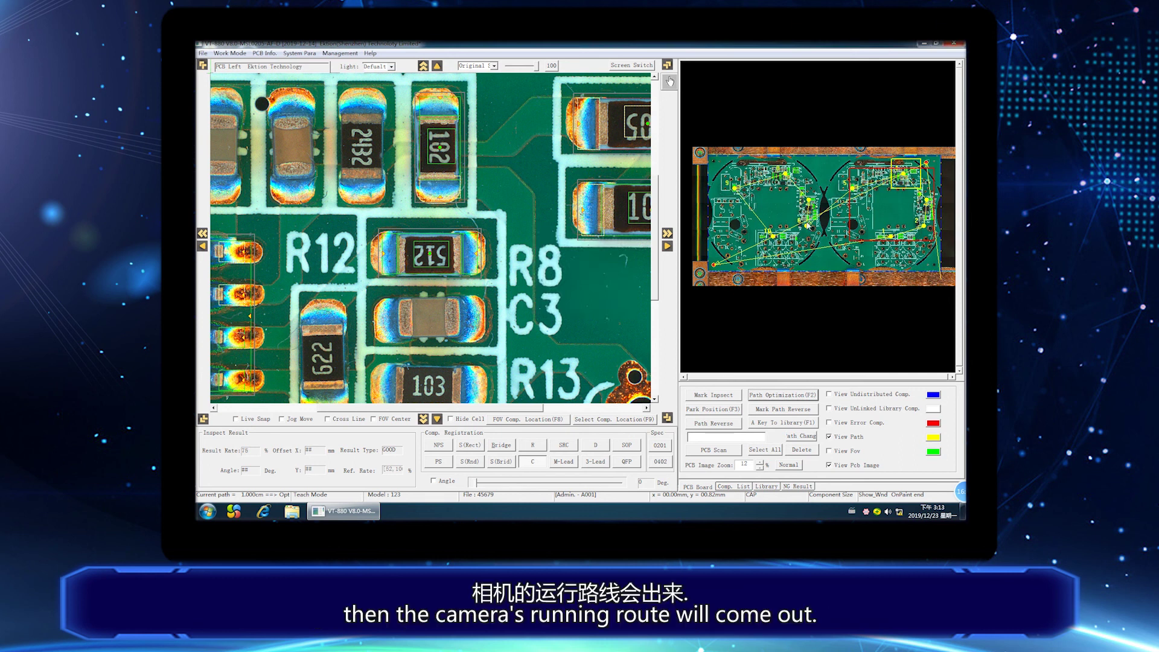
Move the camera to each FOV center point on the second sub-board and run FOV component location to align the components there.
{"action": "left_click", "coordinate": [891, 238]}
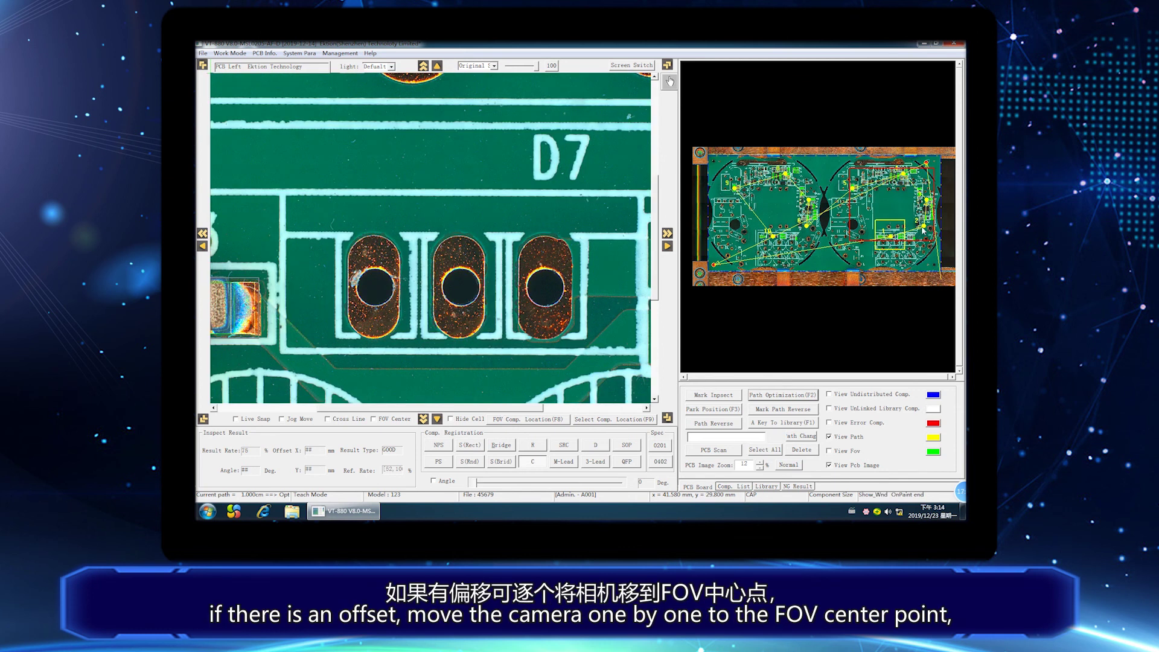
{"action": "left_click", "coordinate": [925, 225]}
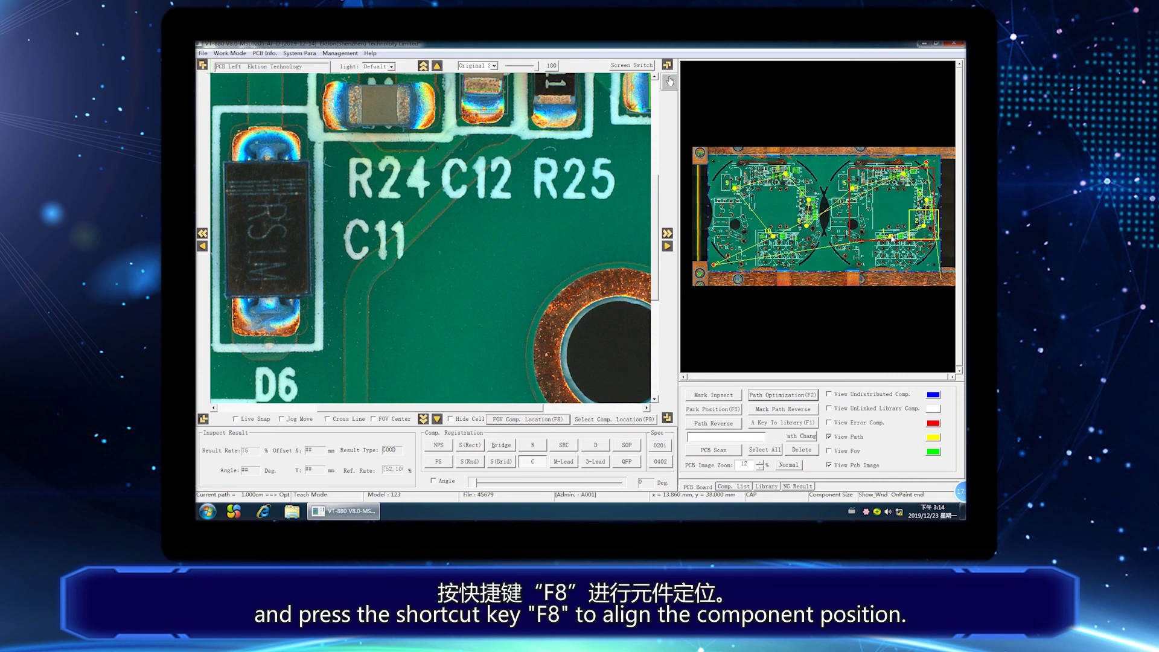
{"action": "key", "text": "F8"}
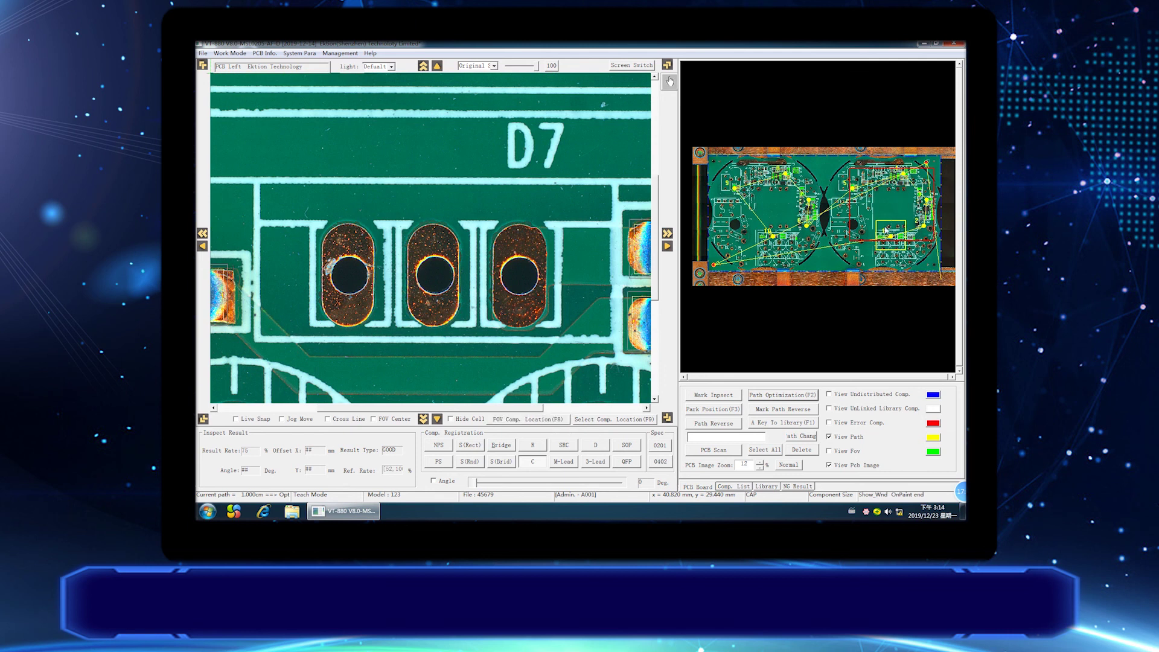
{"action": "double_click", "coordinate": [926, 200]}
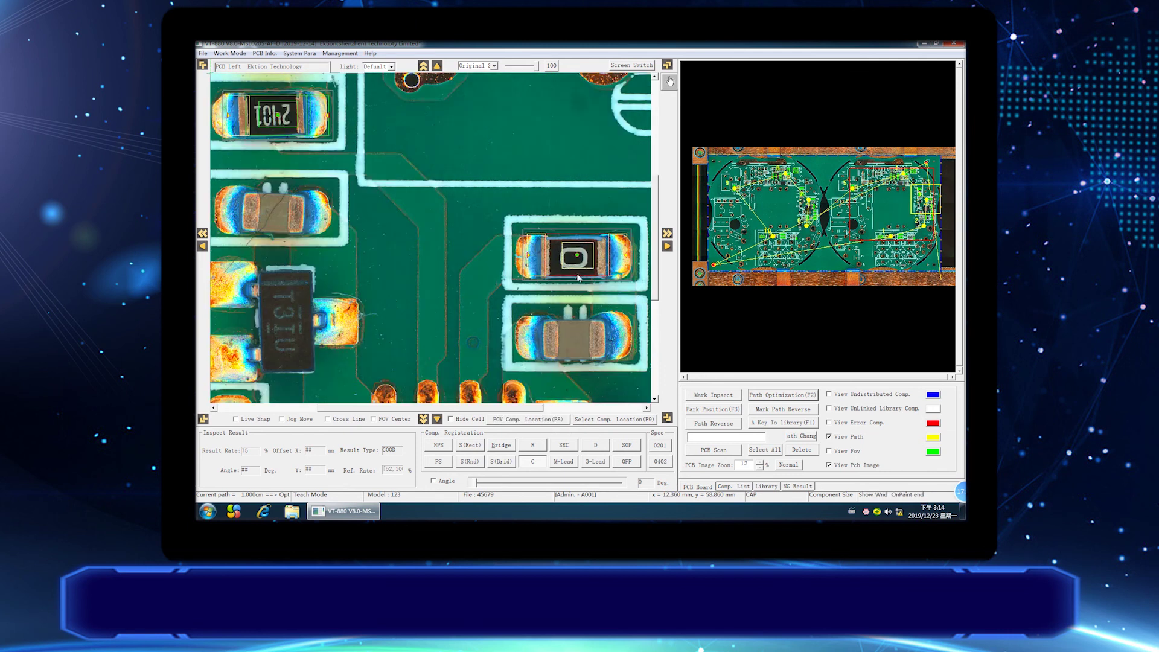
{"action": "left_click", "coordinate": [543, 421]}
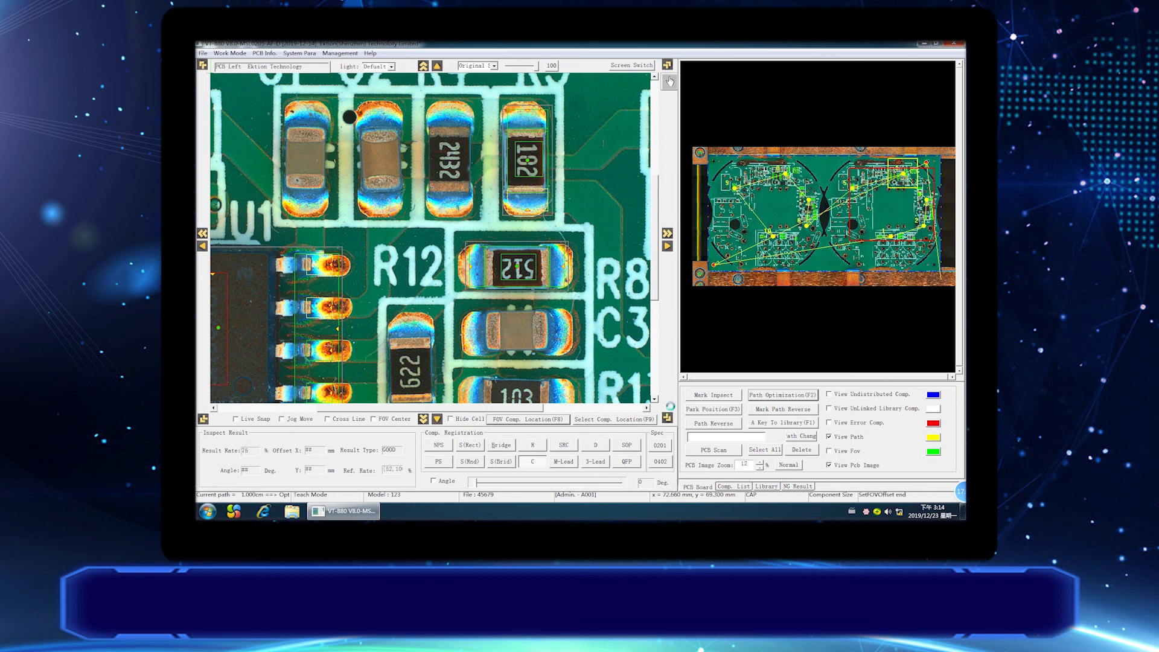
{"action": "left_click", "coordinate": [531, 422]}
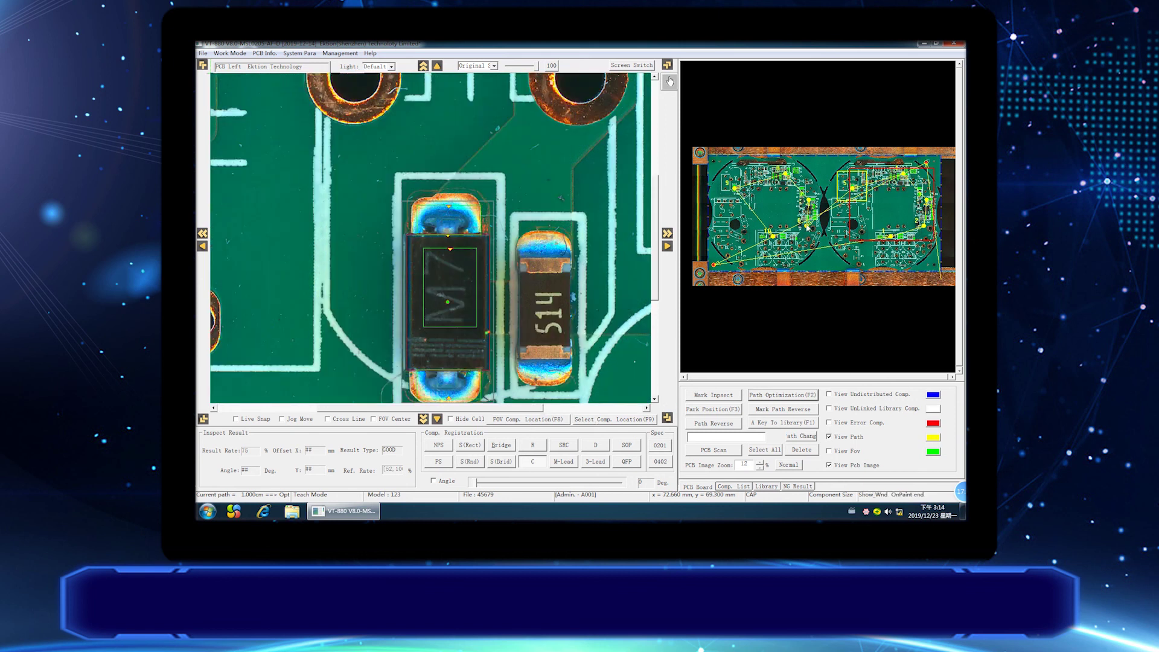
Visit each FOV center point on the first sub-board and align its components with FOV component location.
{"action": "left_click", "coordinate": [808, 228]}
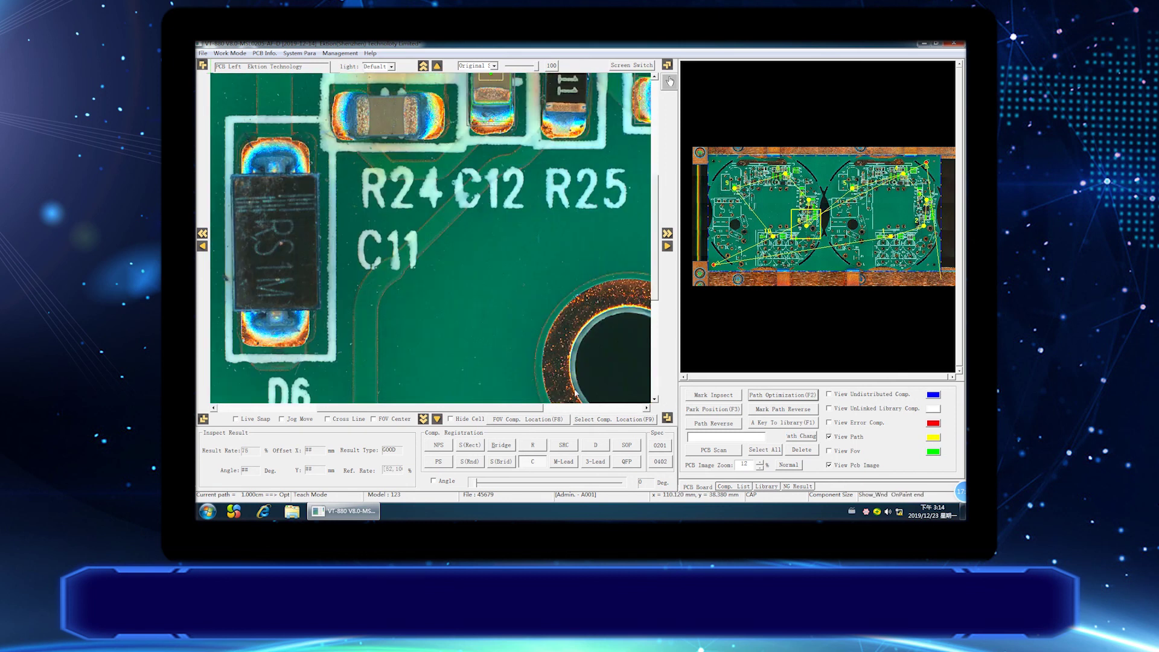
{"action": "left_click", "coordinate": [807, 198]}
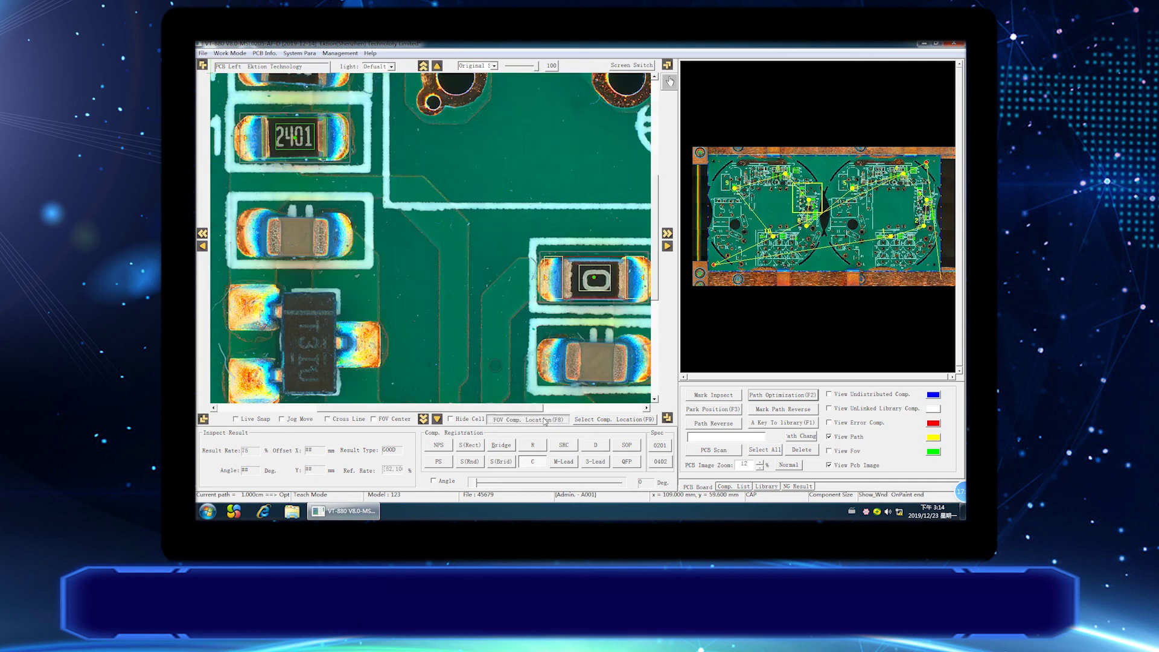
{"action": "left_click", "coordinate": [785, 171]}
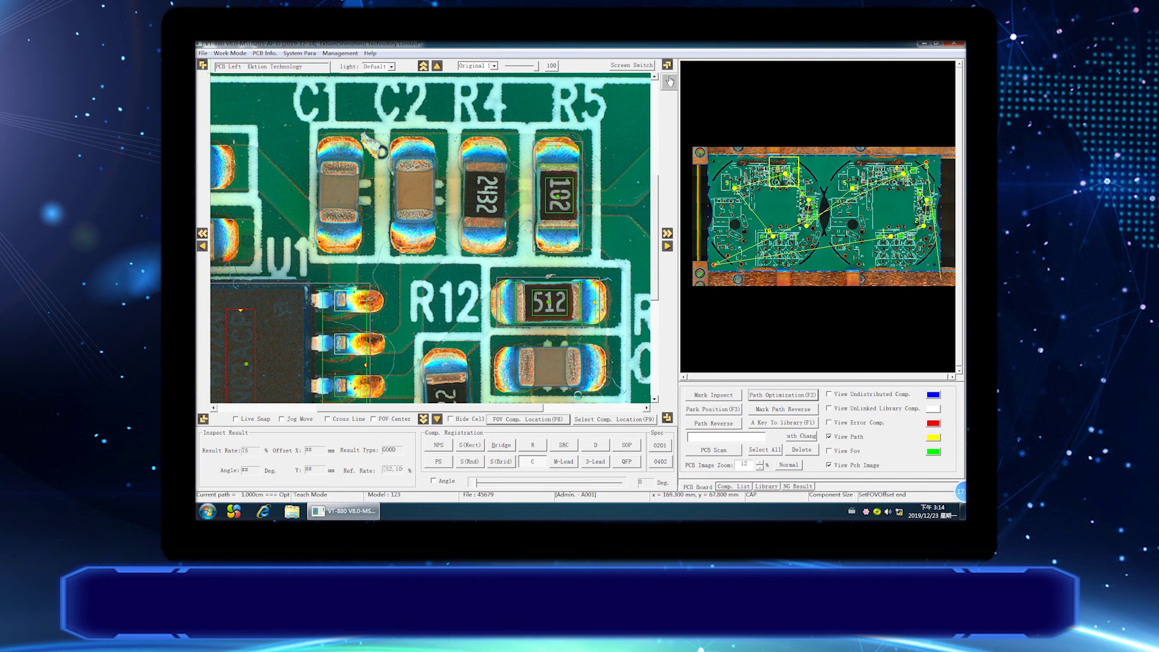
{"action": "left_click", "coordinate": [734, 188]}
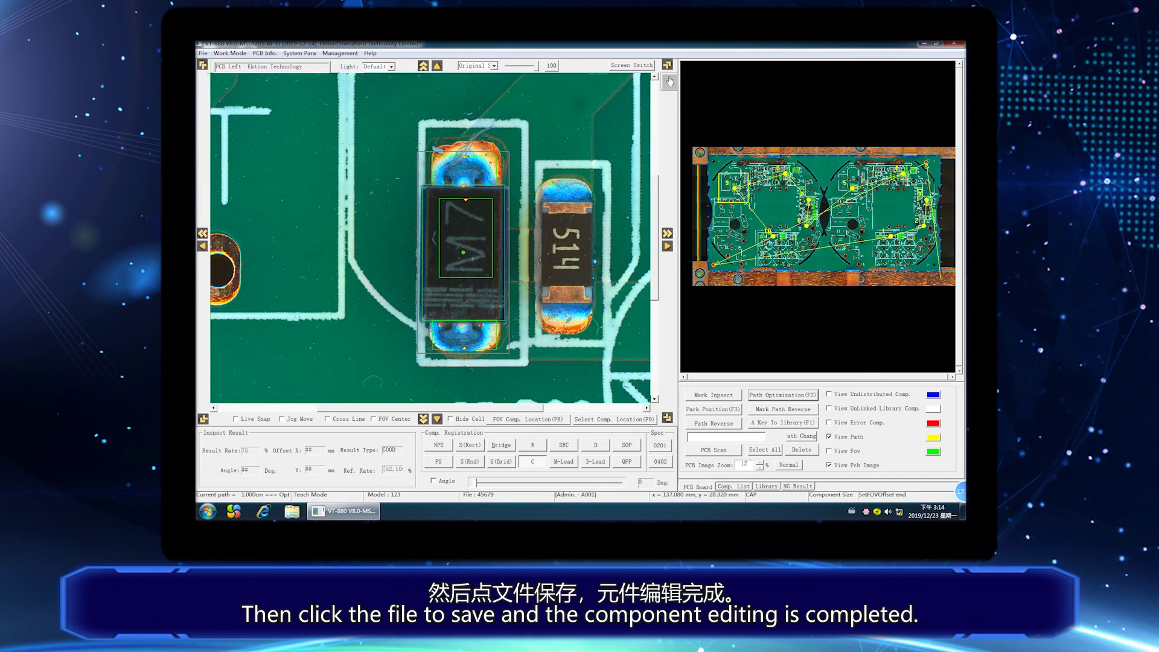
{"action": "left_click", "coordinate": [774, 239]}
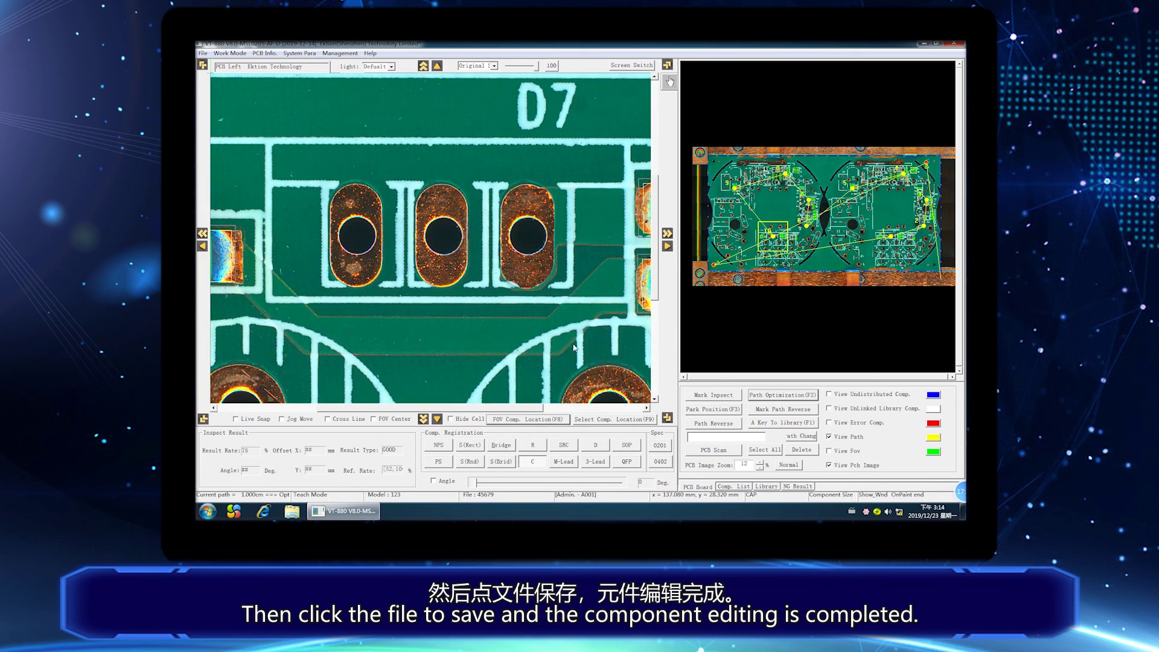
Save the inspection program with the aligned components.
{"action": "left_click", "coordinate": [203, 53]}
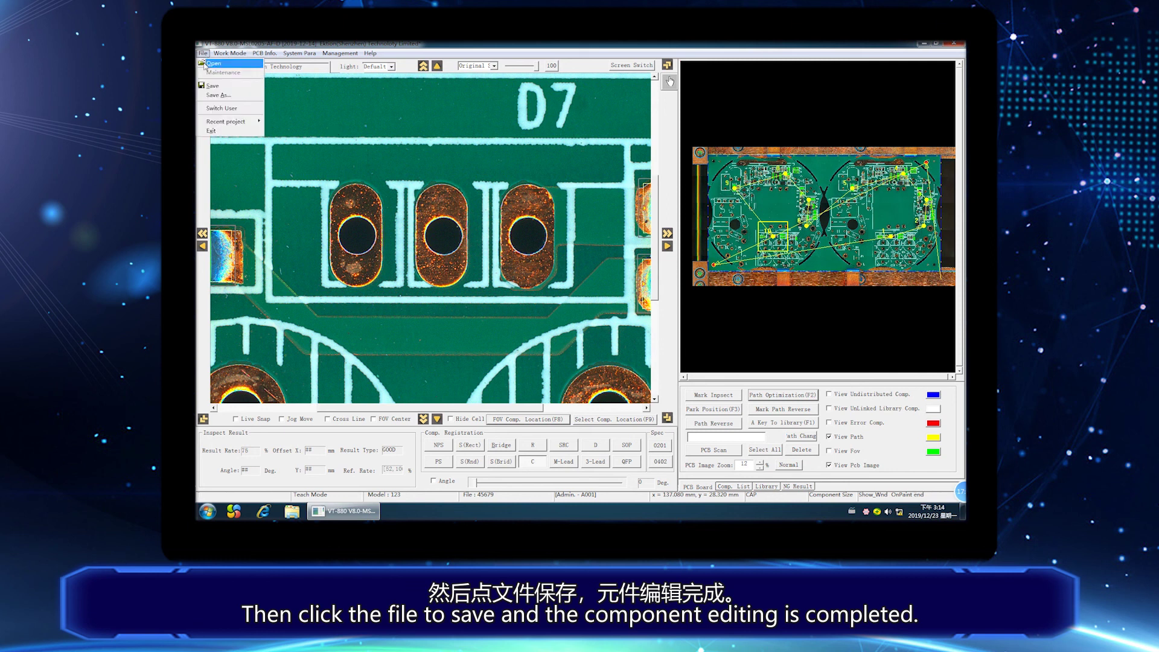